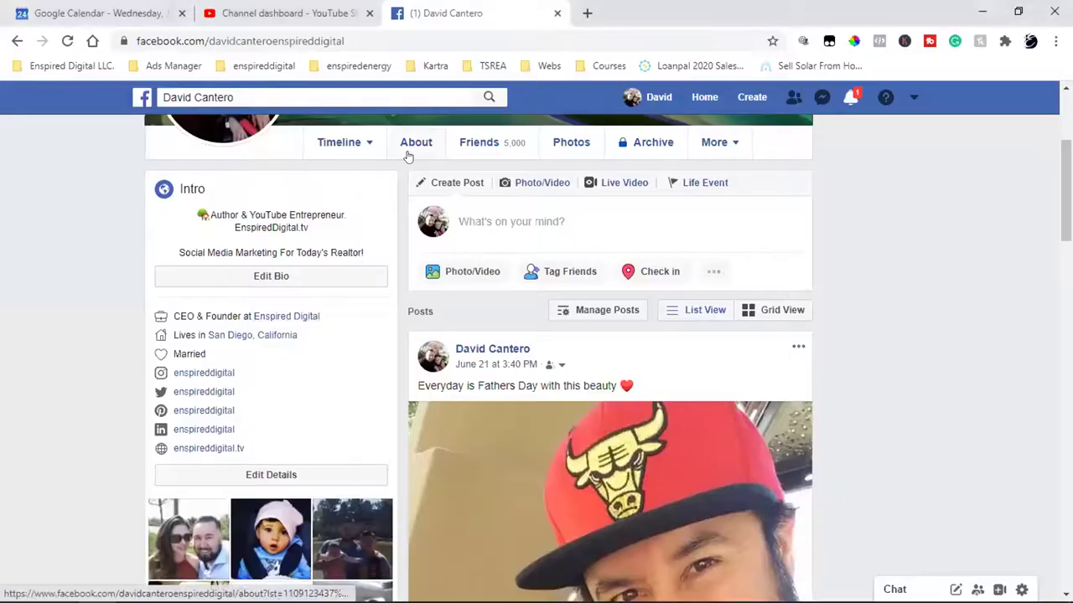
Step: Go from the profile to the solar energy business Page, review its About details, then return to its home
{"action": "left_click", "coordinate": [410, 143]}
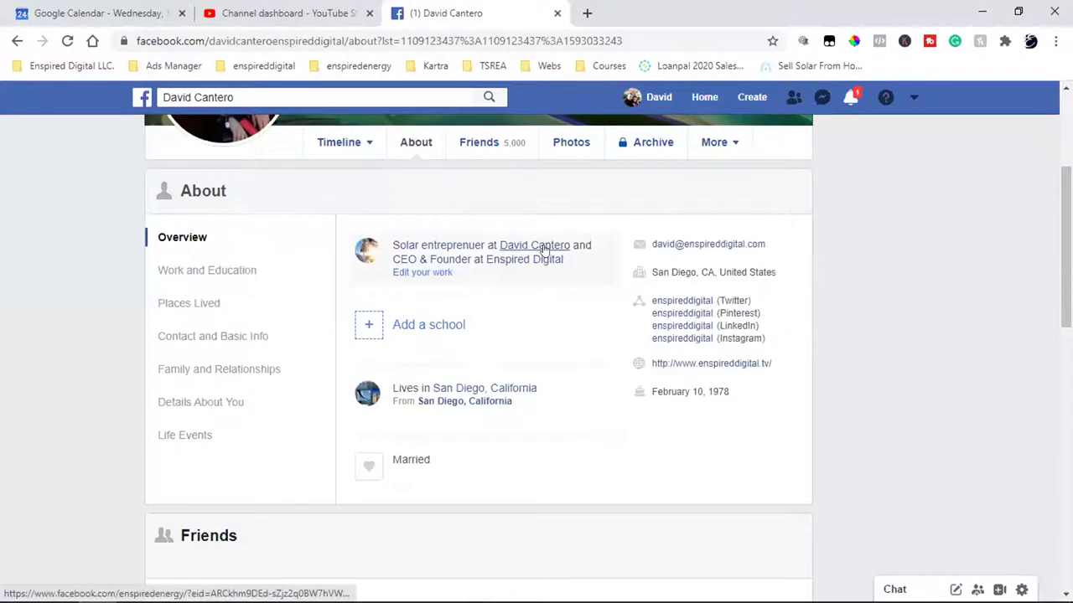
{"action": "left_click", "coordinate": [543, 248]}
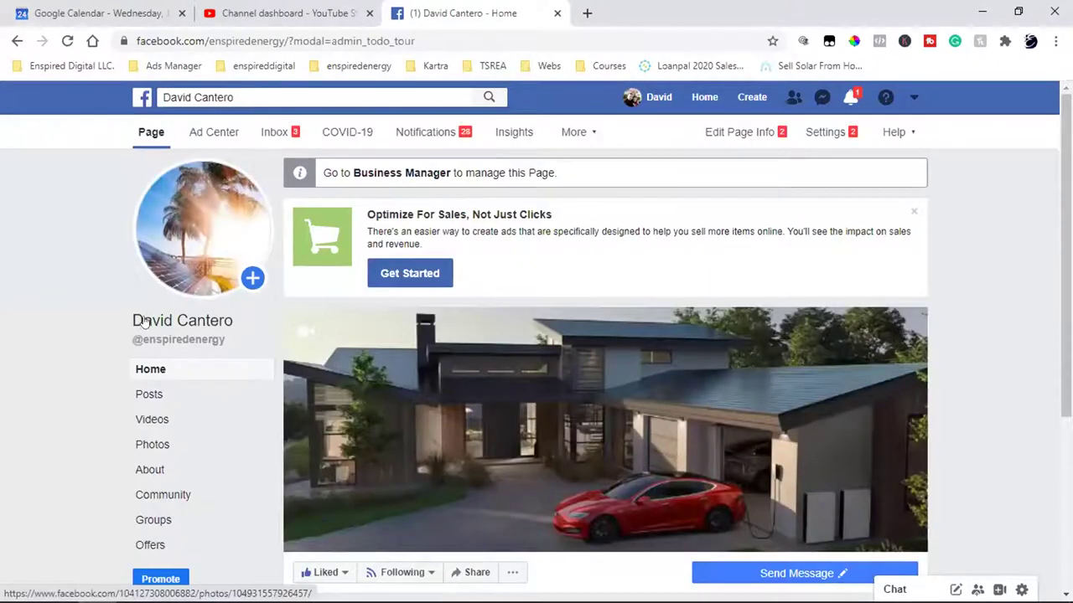
{"action": "mouse_move", "coordinate": [181, 338]}
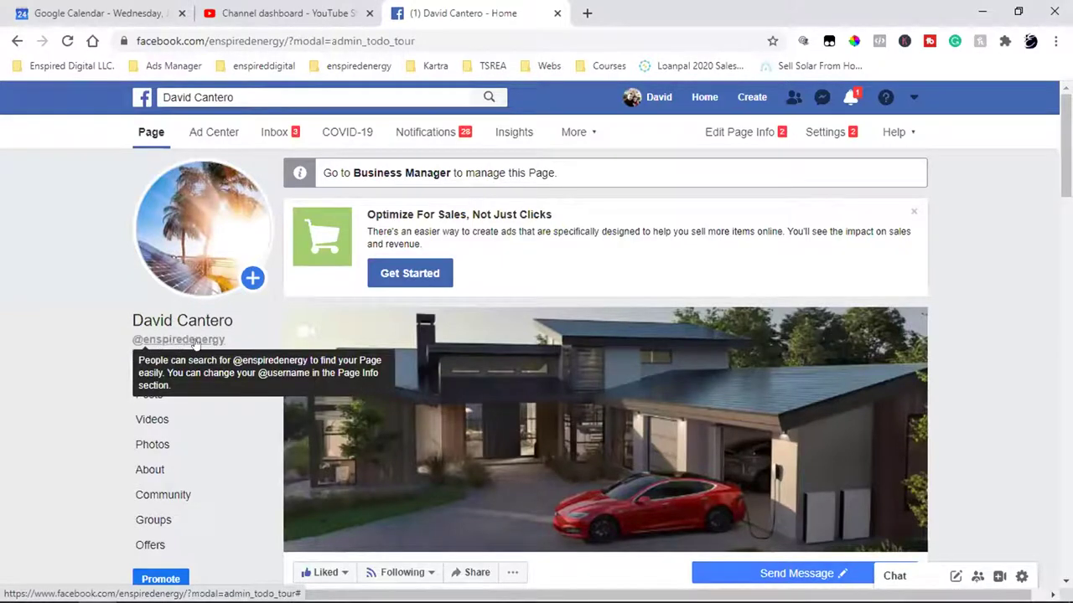
{"action": "left_click", "coordinate": [173, 473]}
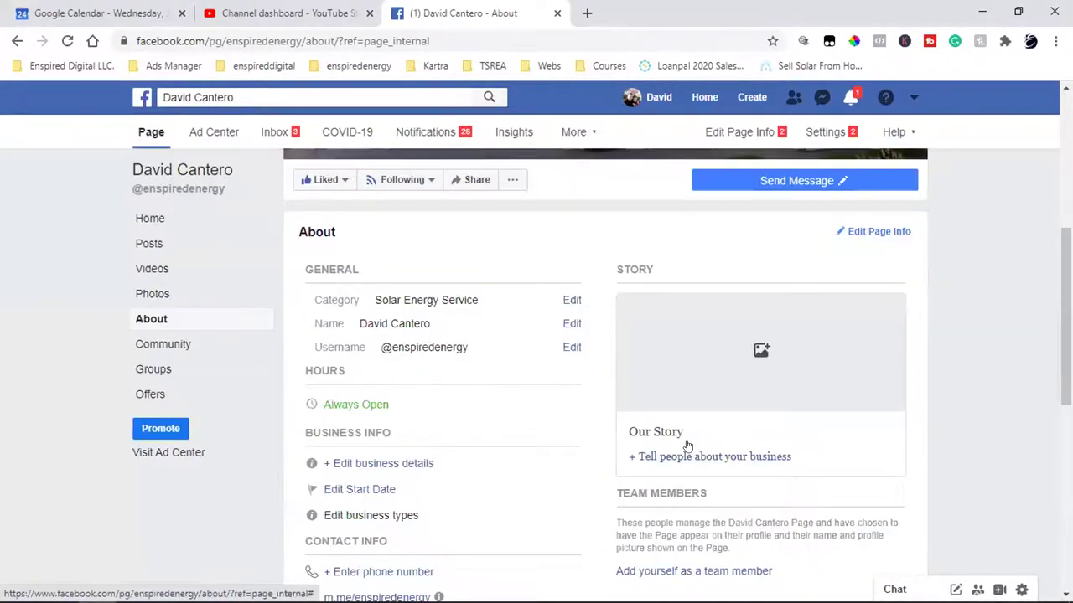
{"action": "scroll", "coordinate": [687, 446], "scroll_direction": "down", "scroll_amount": 4}
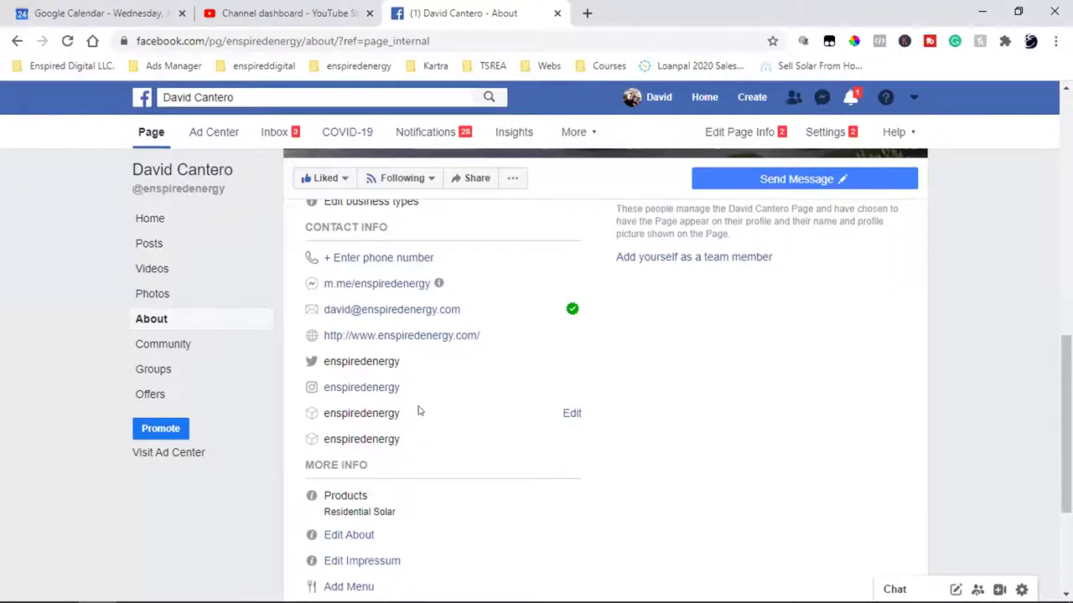
{"action": "scroll", "coordinate": [419, 410], "scroll_direction": "up", "scroll_amount": 3}
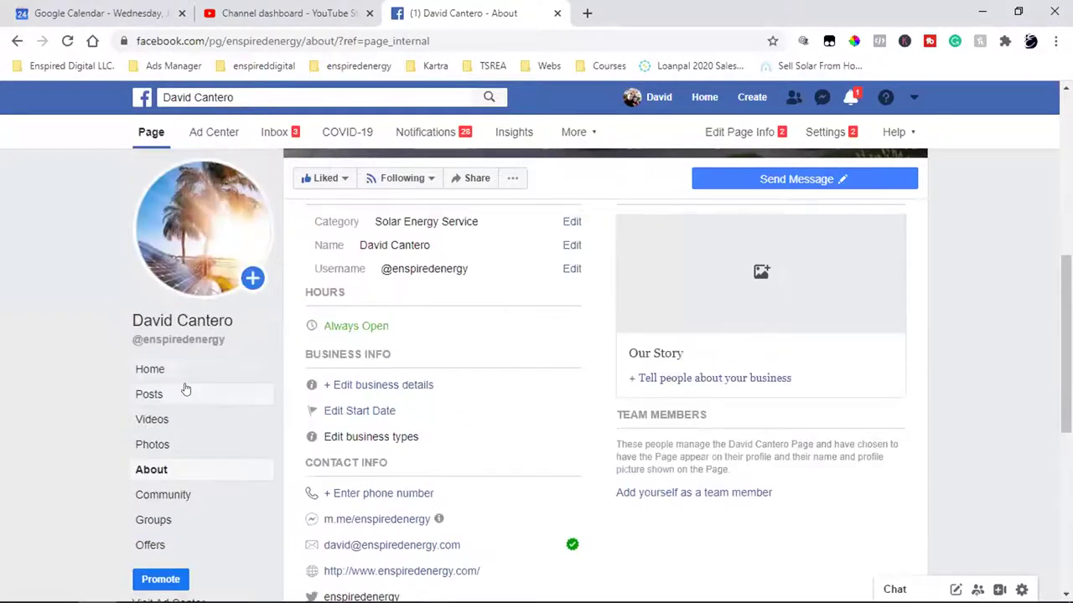
{"action": "left_click", "coordinate": [182, 370]}
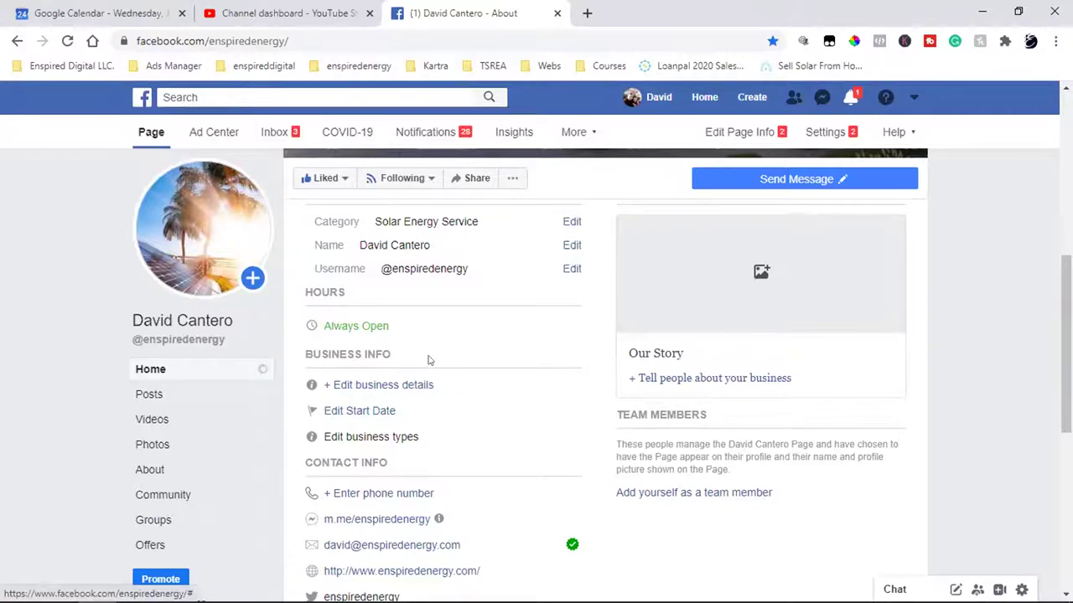
{"action": "left_click", "coordinate": [147, 373]}
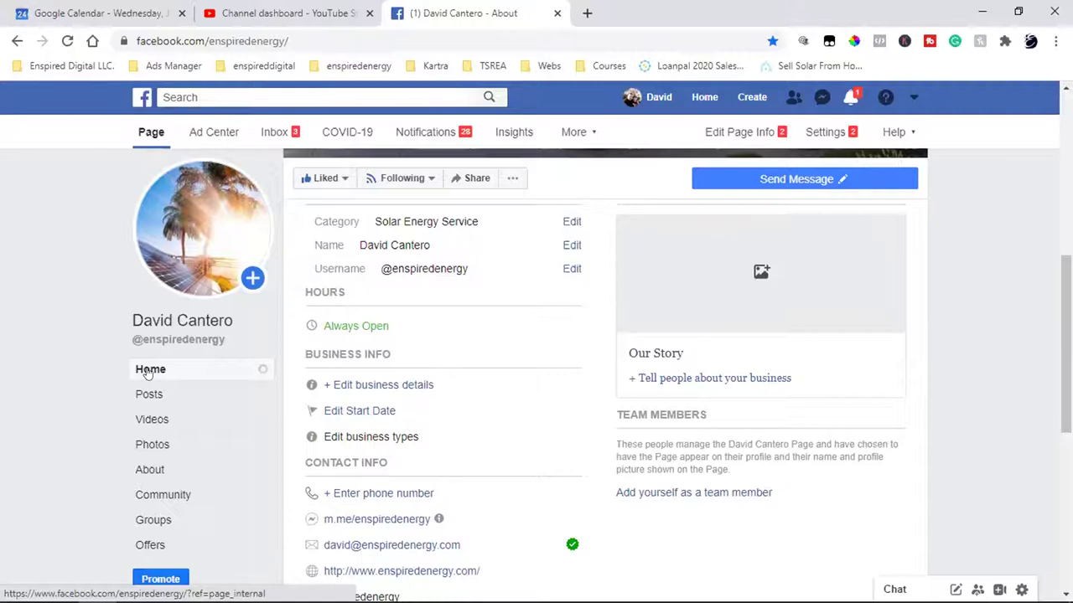
{"action": "left_click", "coordinate": [147, 372]}
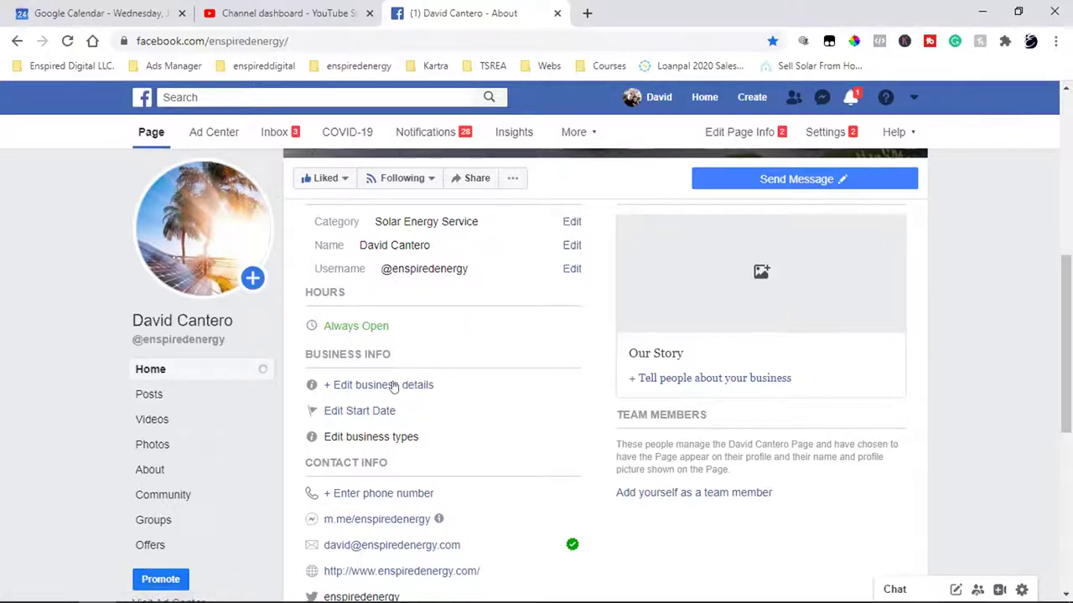
{"action": "left_click", "coordinate": [148, 375]}
{"action": "left_click", "coordinate": [67, 40]}
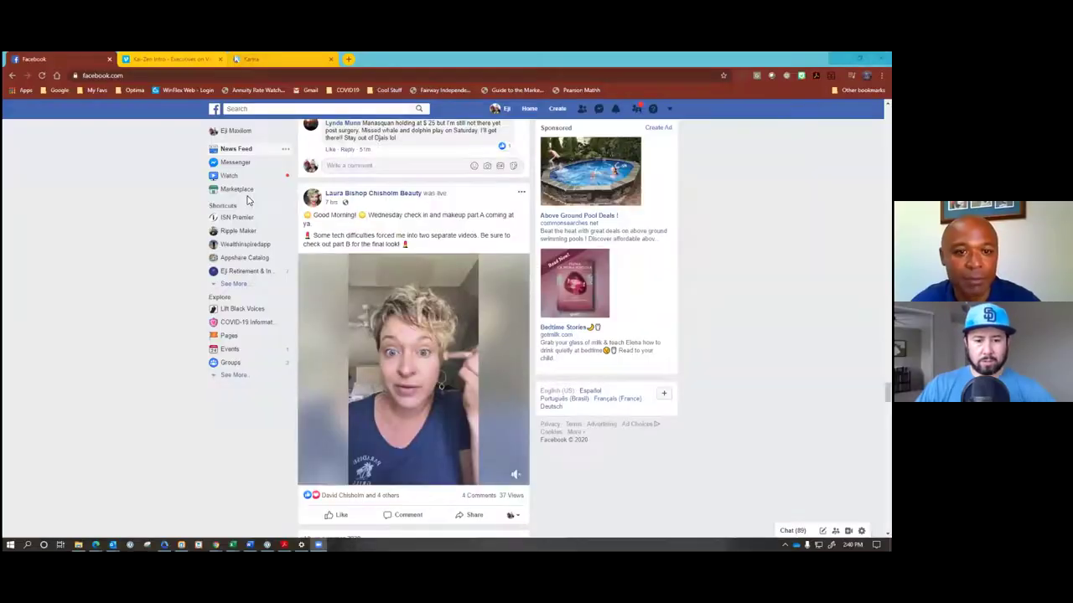
Step: Open the KZ Landing Page Test from Kartra's My Pages list in the page editor
{"action": "left_click", "coordinate": [247, 62]}
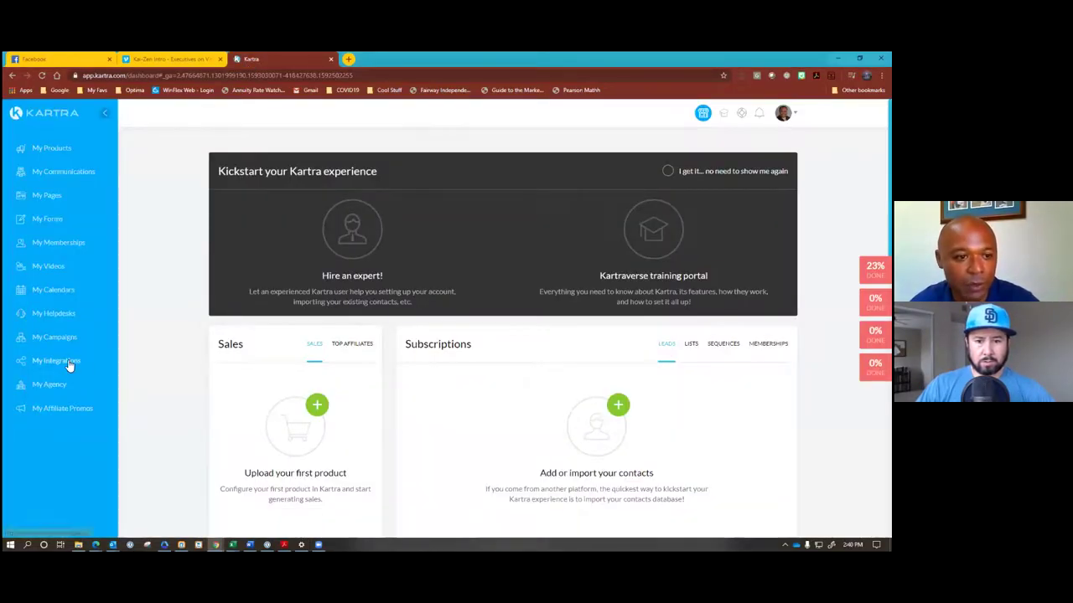
{"action": "left_click", "coordinate": [50, 196]}
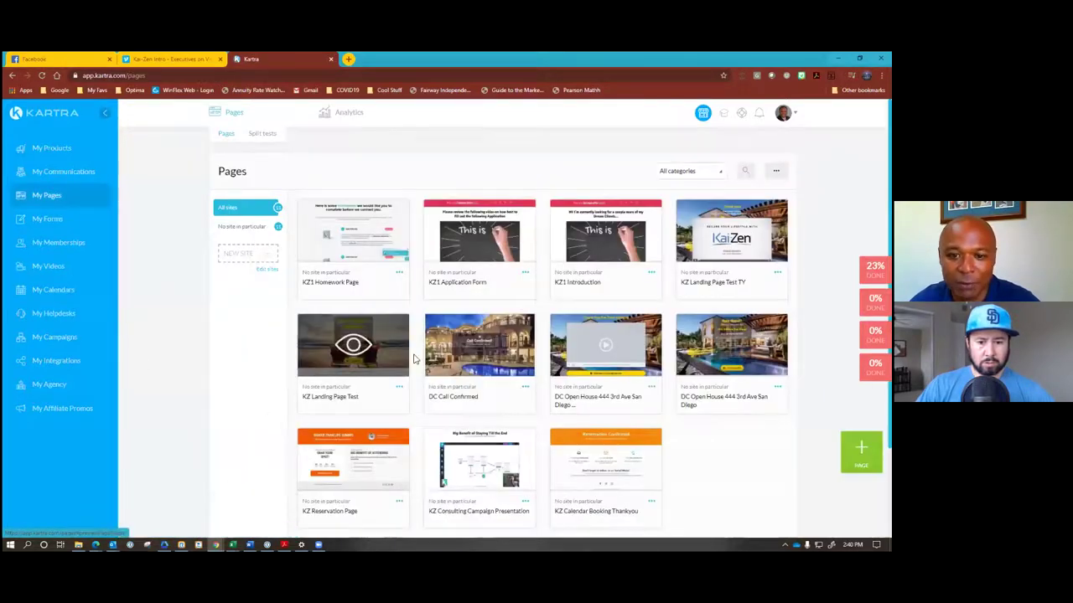
{"action": "scroll", "coordinate": [414, 359], "scroll_direction": "down", "scroll_amount": 1}
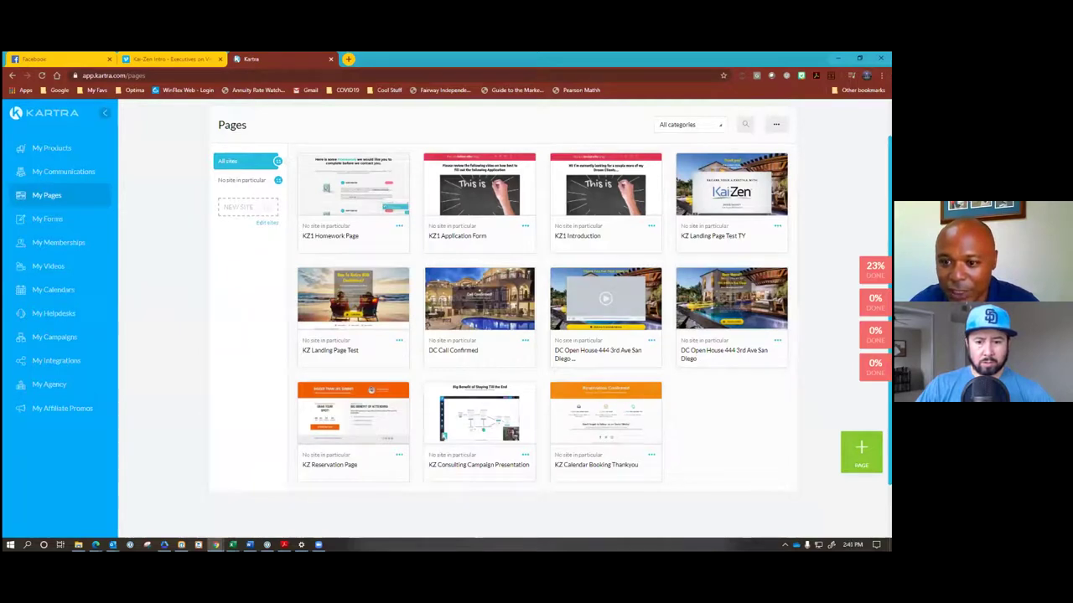
{"action": "left_click", "coordinate": [400, 343]}
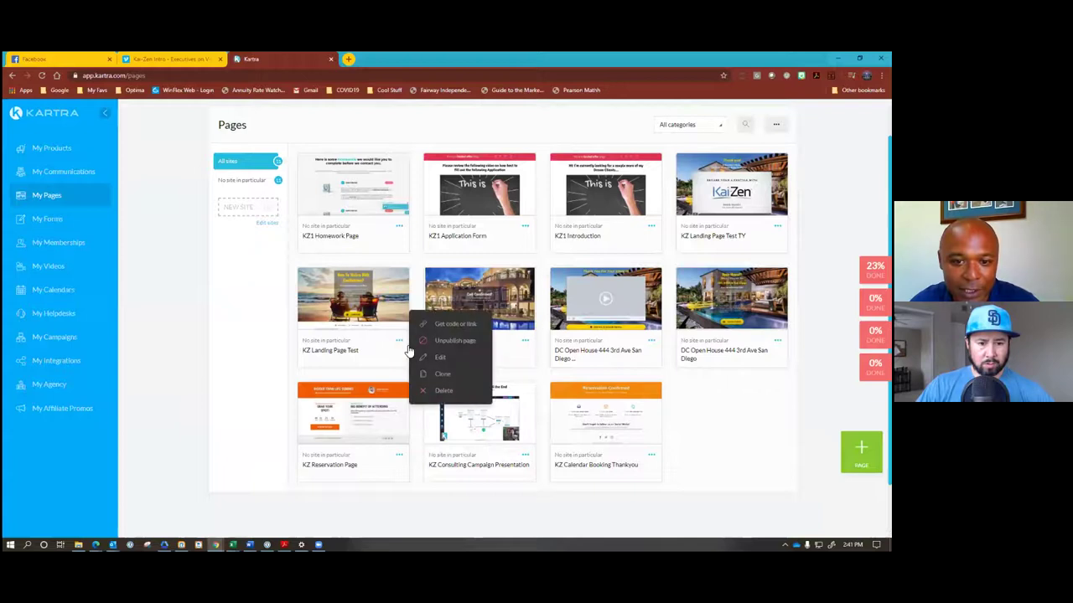
{"action": "left_click", "coordinate": [440, 357]}
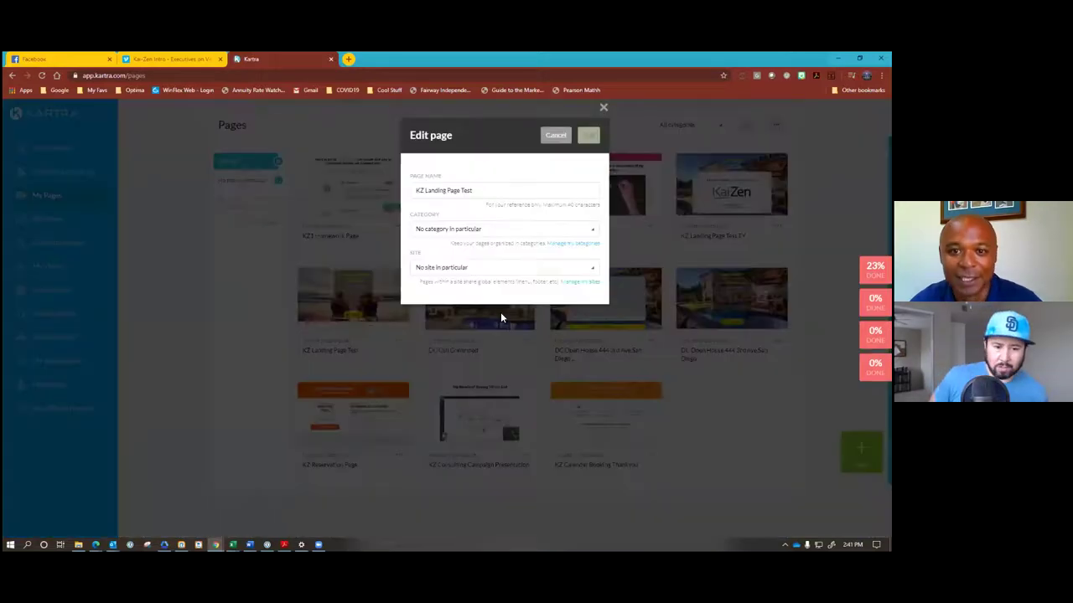
{"action": "left_click", "coordinate": [590, 136]}
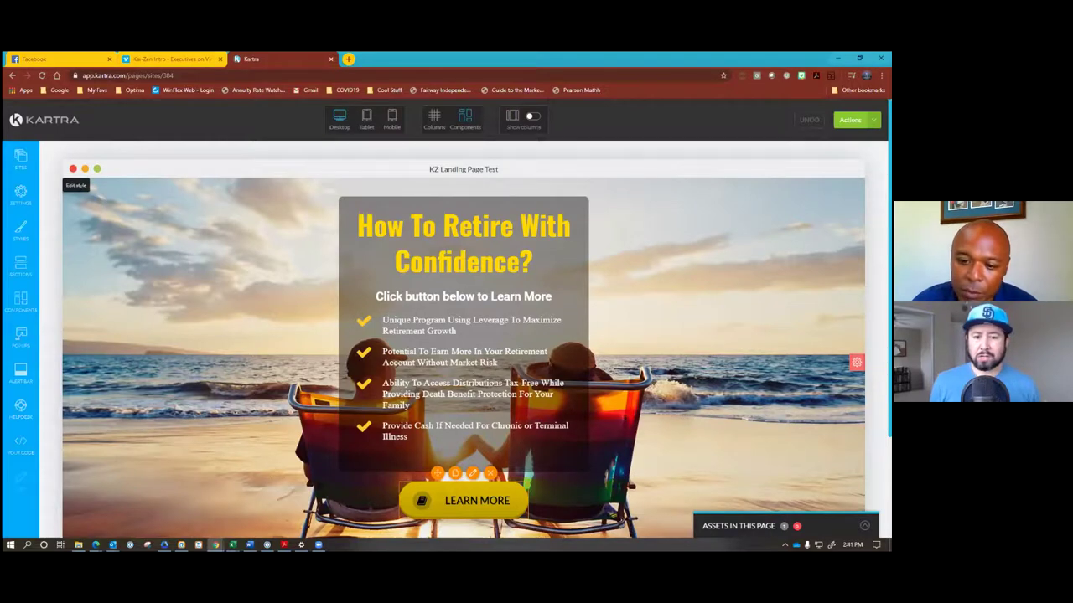
Step: Delete the video element from the LEARN MORE button's linked opt-in popup
{"action": "scroll", "coordinate": [624, 445], "scroll_direction": "down", "scroll_amount": 1}
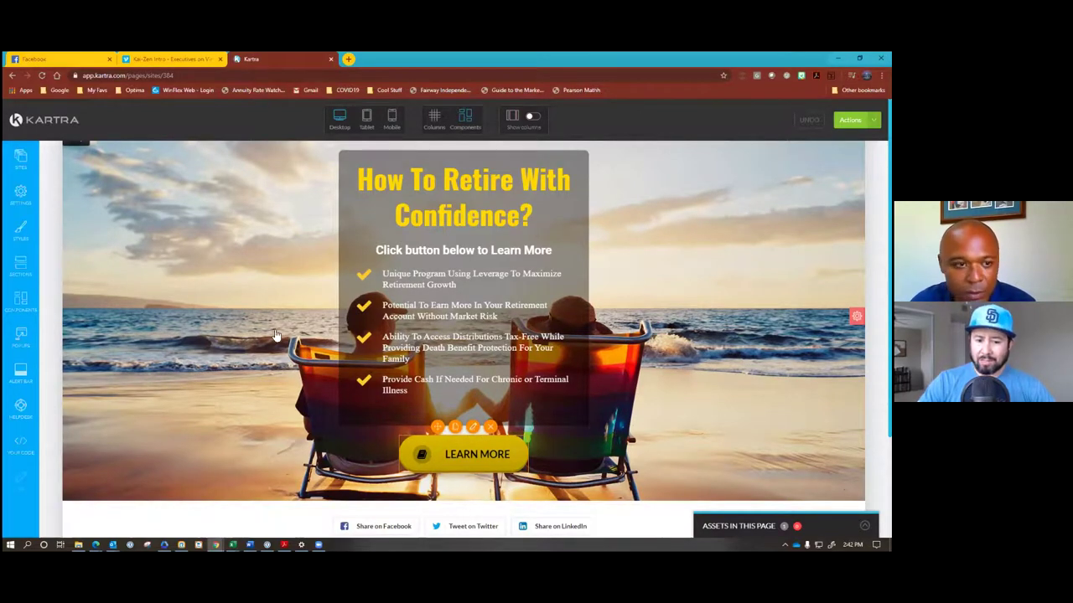
{"action": "left_click", "coordinate": [474, 429]}
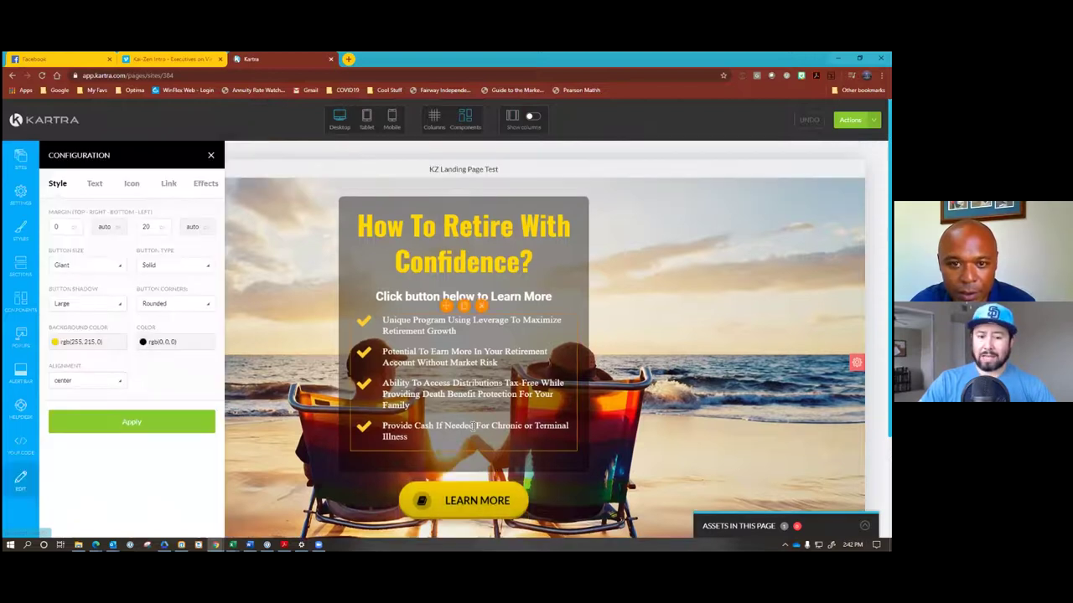
{"action": "left_click", "coordinate": [169, 186]}
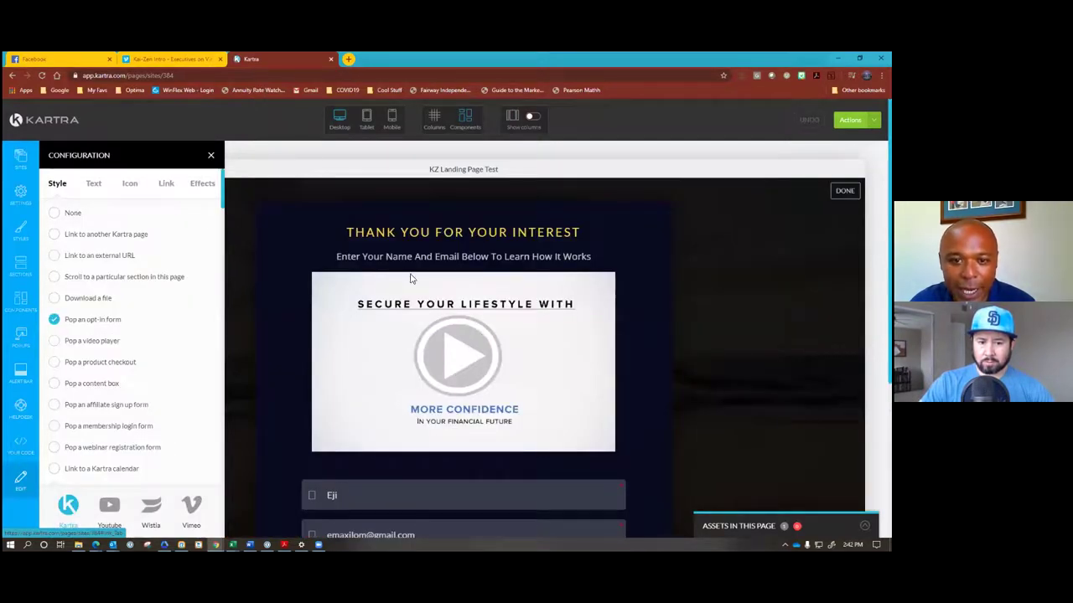
{"action": "scroll", "coordinate": [388, 249], "scroll_direction": "down", "scroll_amount": 2}
{"action": "scroll", "coordinate": [388, 248], "scroll_direction": "up", "scroll_amount": 1}
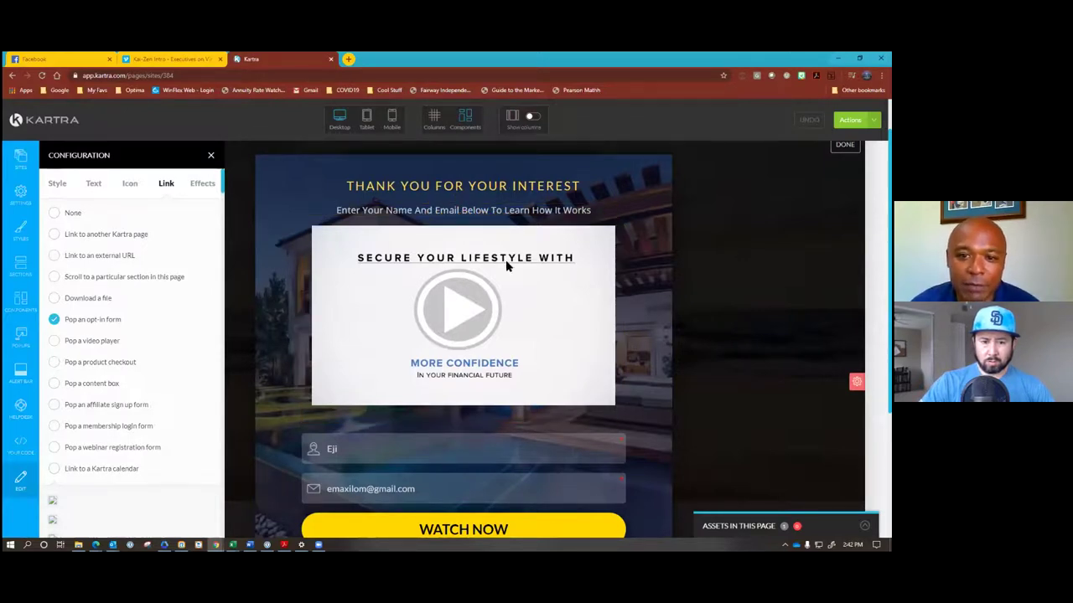
{"action": "left_click", "coordinate": [499, 219]}
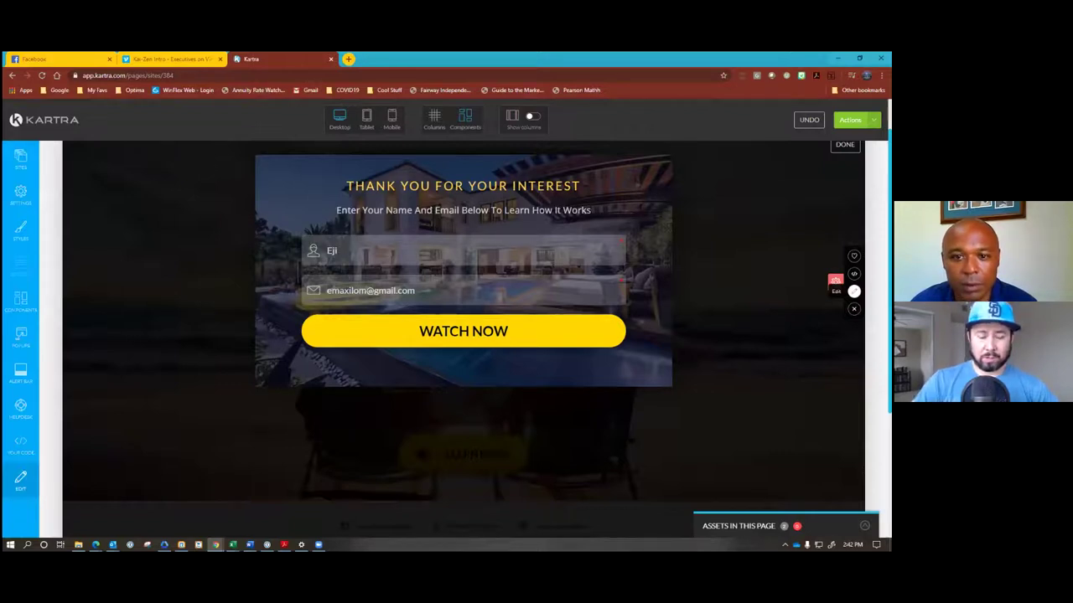
{"action": "left_click", "coordinate": [577, 228]}
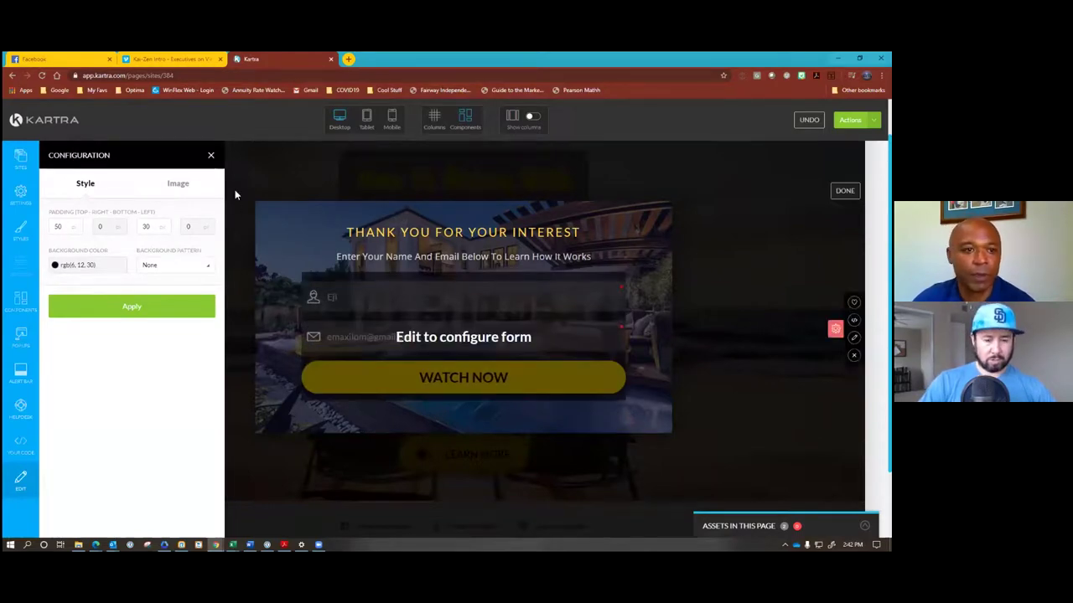
Step: Change the opt-in form's submit button text from WATCH NOW to DOWNLOAD NOW and apply it
{"action": "left_click", "coordinate": [210, 155]}
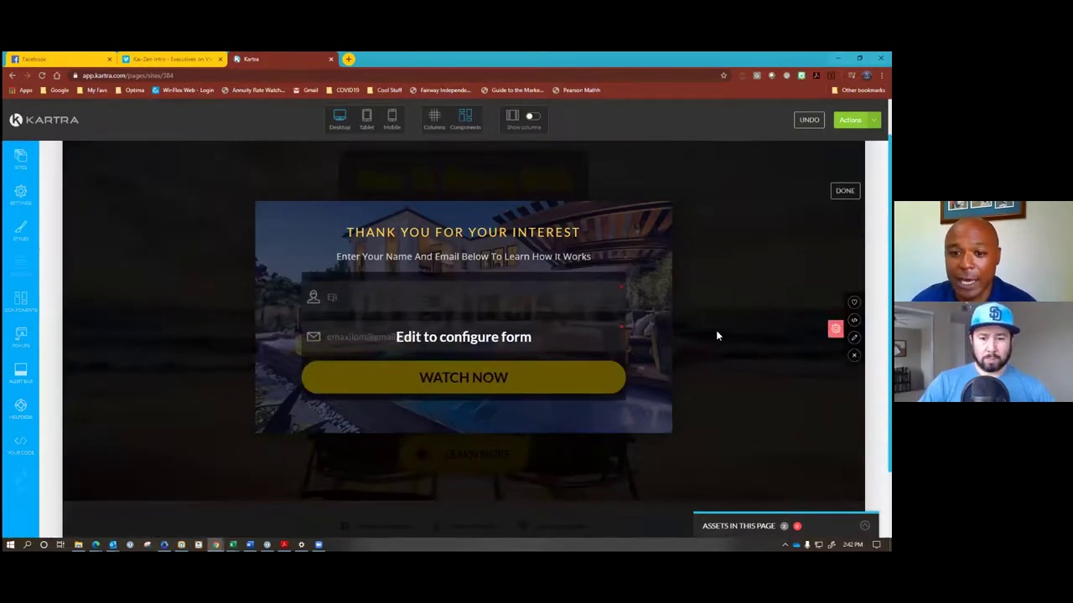
{"action": "left_click", "coordinate": [457, 377]}
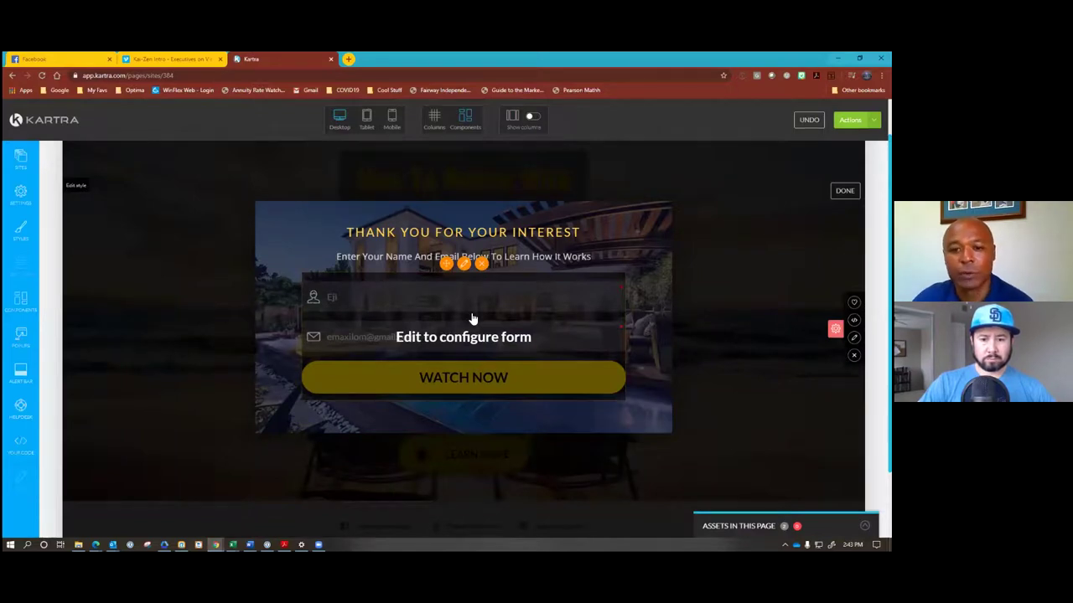
{"action": "left_click", "coordinate": [355, 337]}
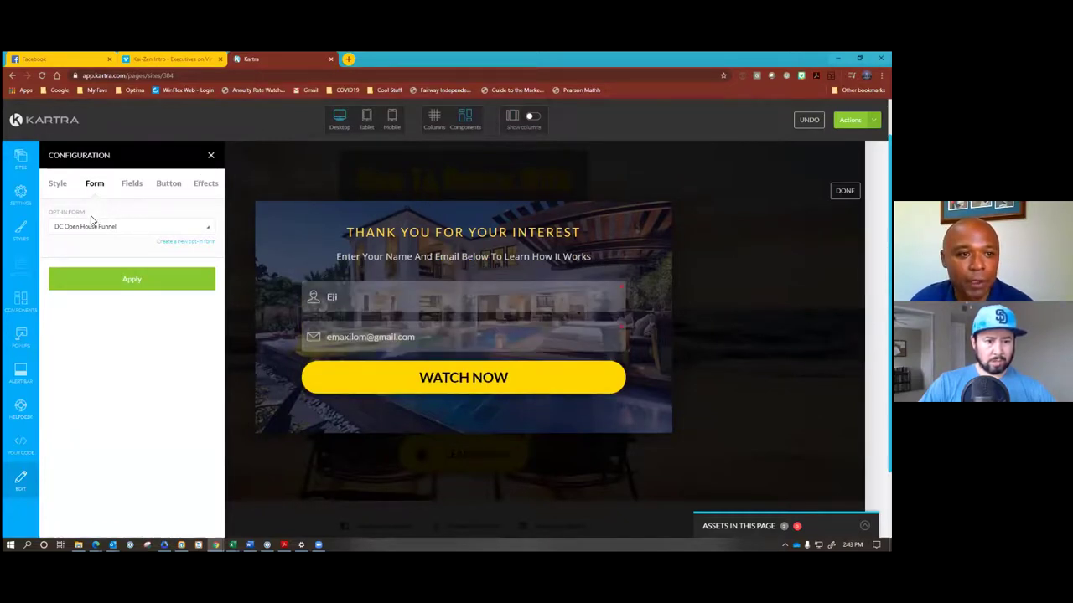
{"action": "left_click", "coordinate": [167, 184]}
{"action": "left_click_drag", "start_coordinate": [103, 227], "coordinate": [45, 222]}
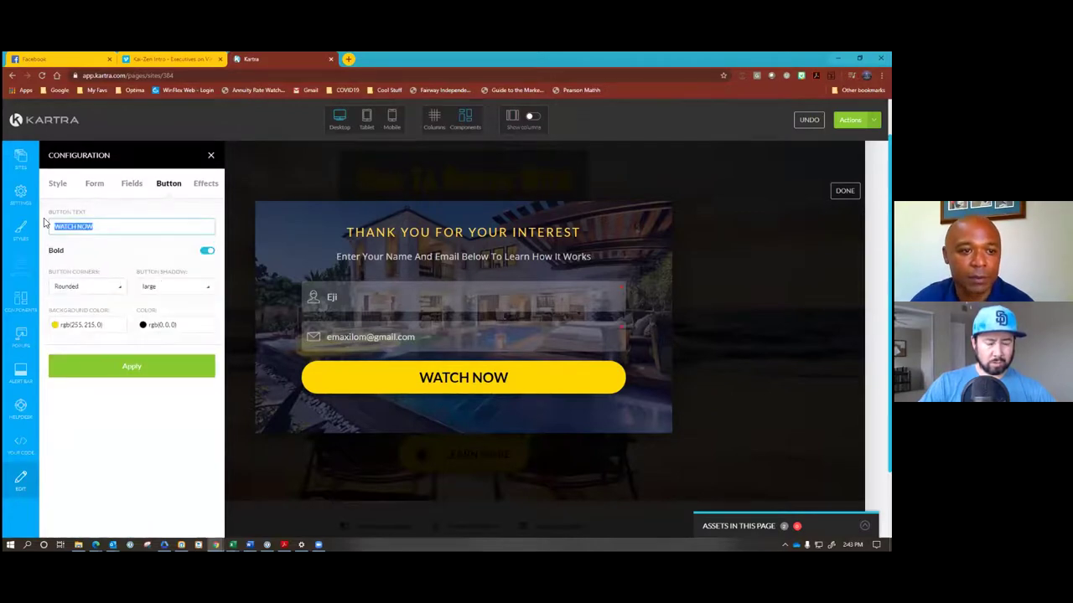
{"action": "type", "text": "D"}
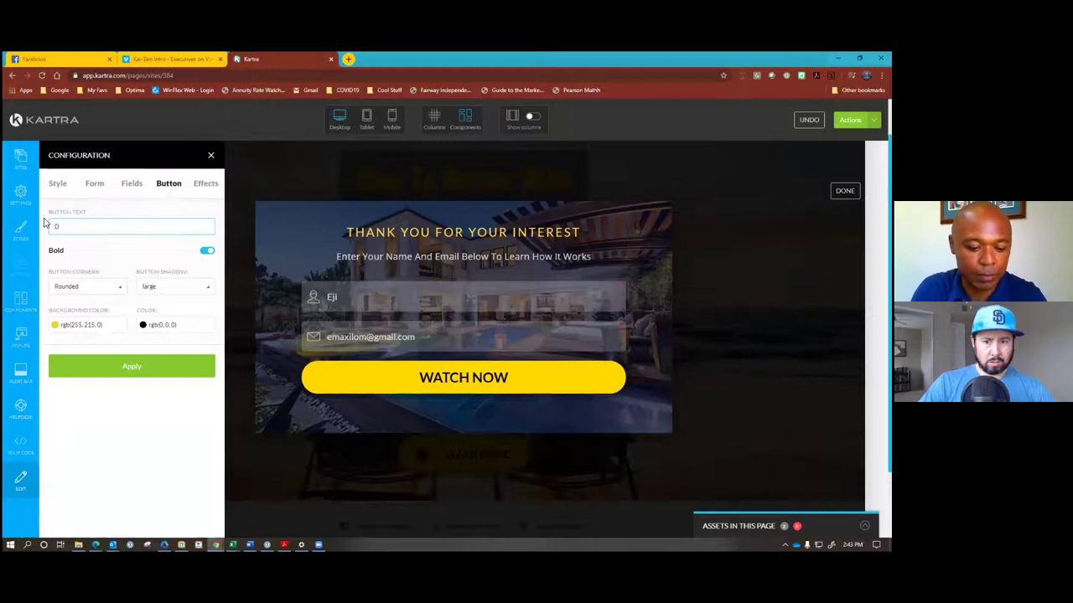
{"action": "type", "text": "OWNLOAD nOW"}
{"action": "key", "text": "ctrl+shift+Left"}
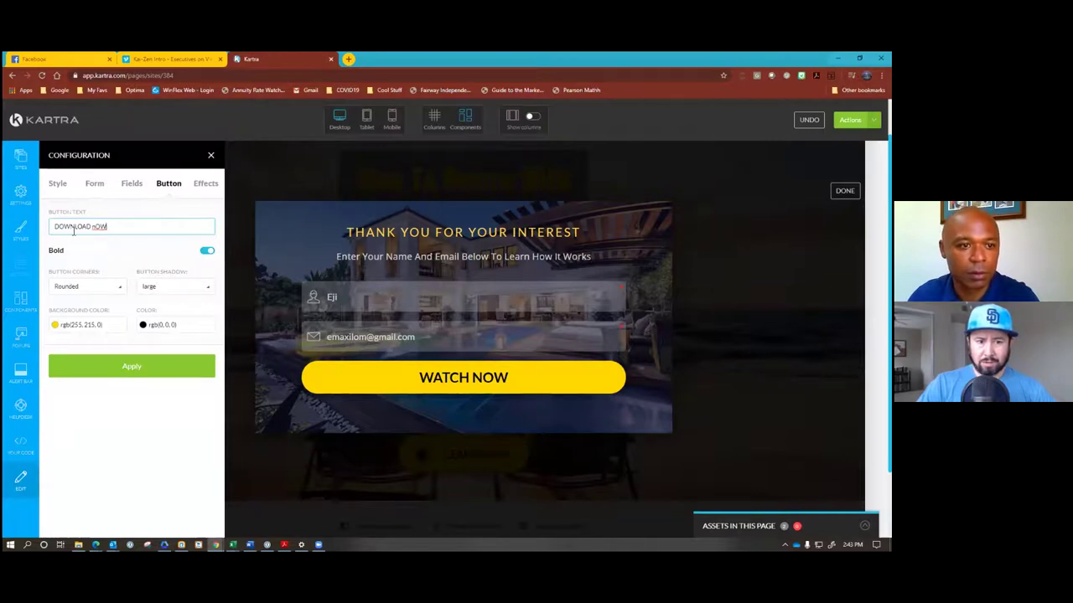
{"action": "type", "text": "NOWNOW"}
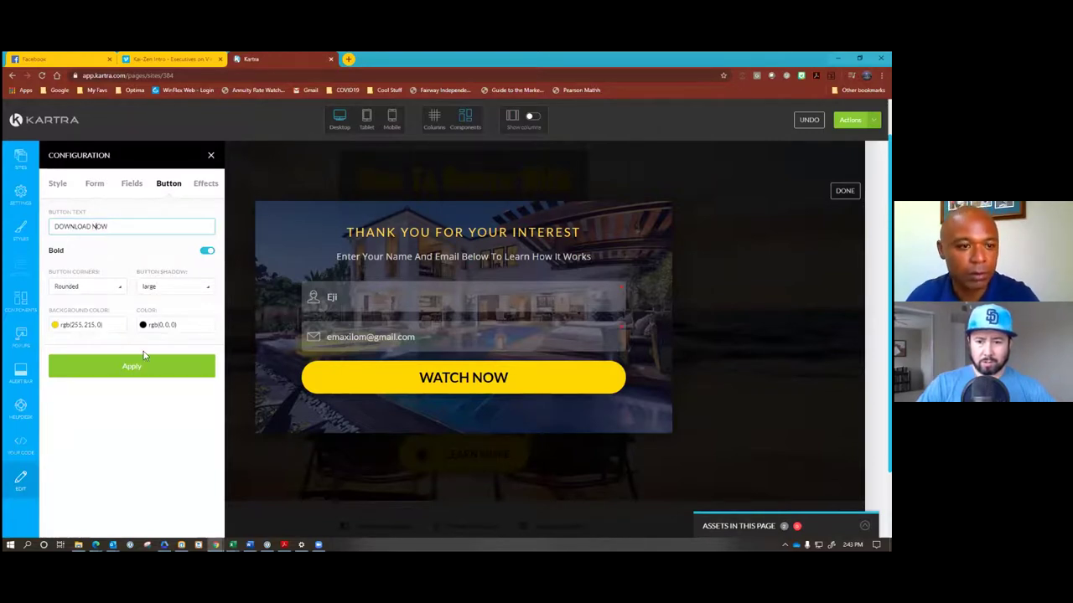
{"action": "left_click", "coordinate": [143, 365]}
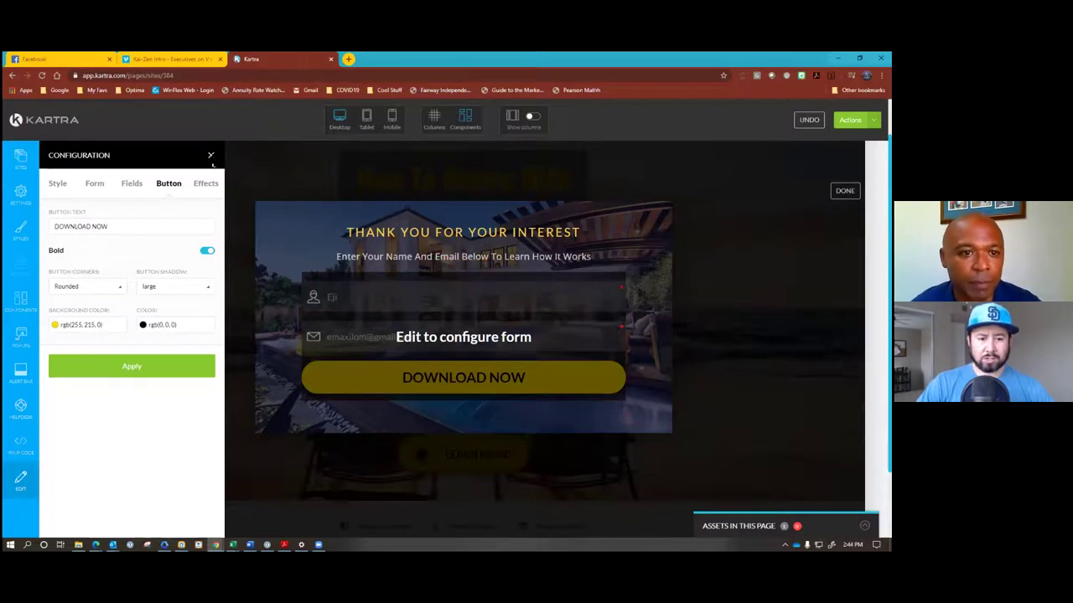
{"action": "left_click", "coordinate": [211, 155]}
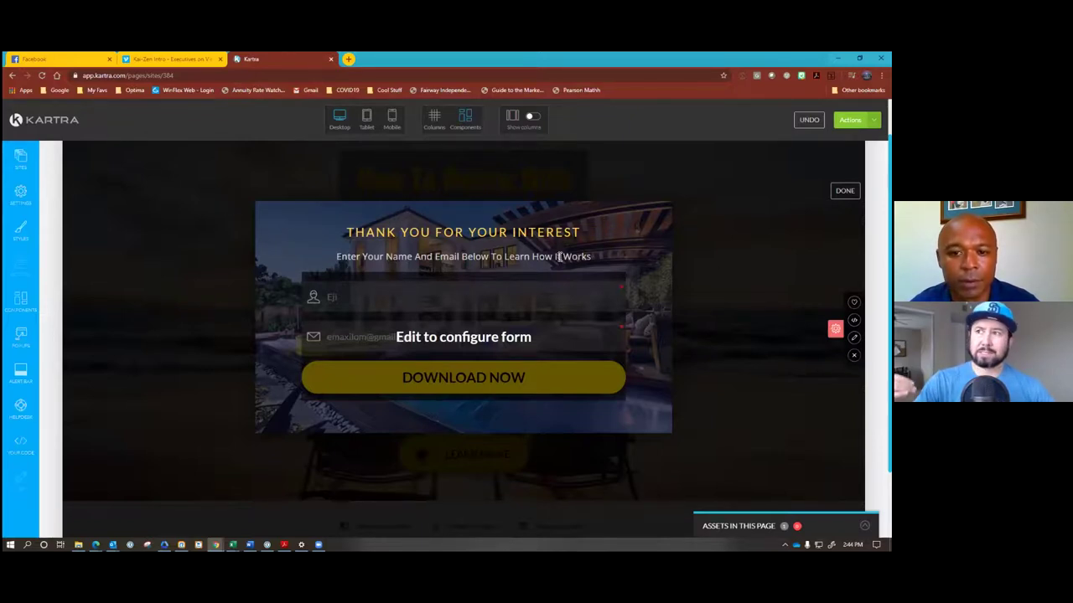
Step: Delete the popup's 'Enter Your Name And Email Below To Learn How It Works' subtitle
{"action": "left_click", "coordinate": [483, 240]}
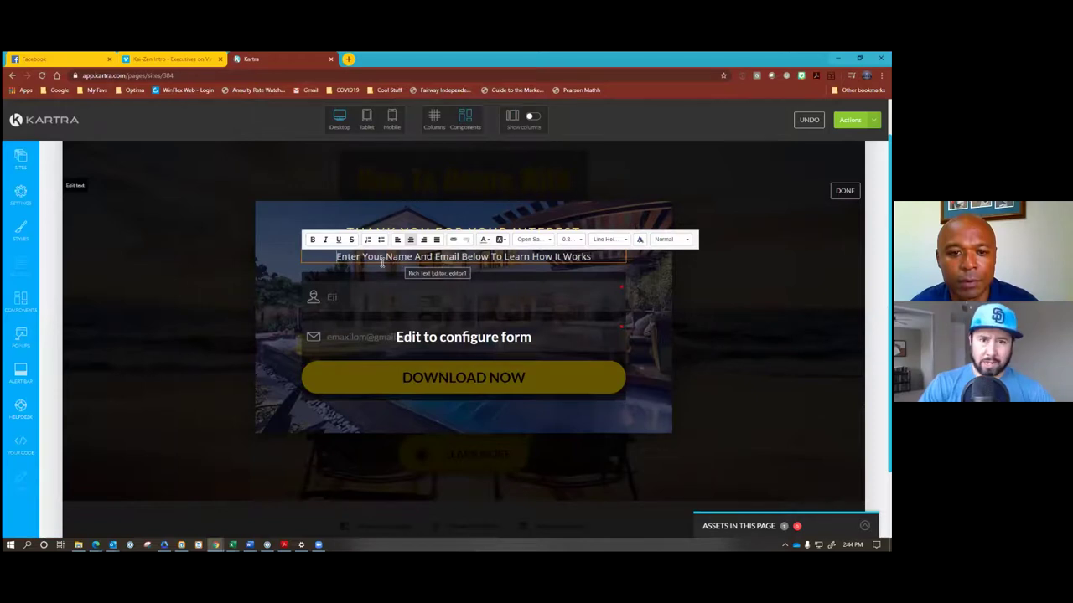
{"action": "left_click_drag", "start_coordinate": [337, 257], "coordinate": [591, 253]}
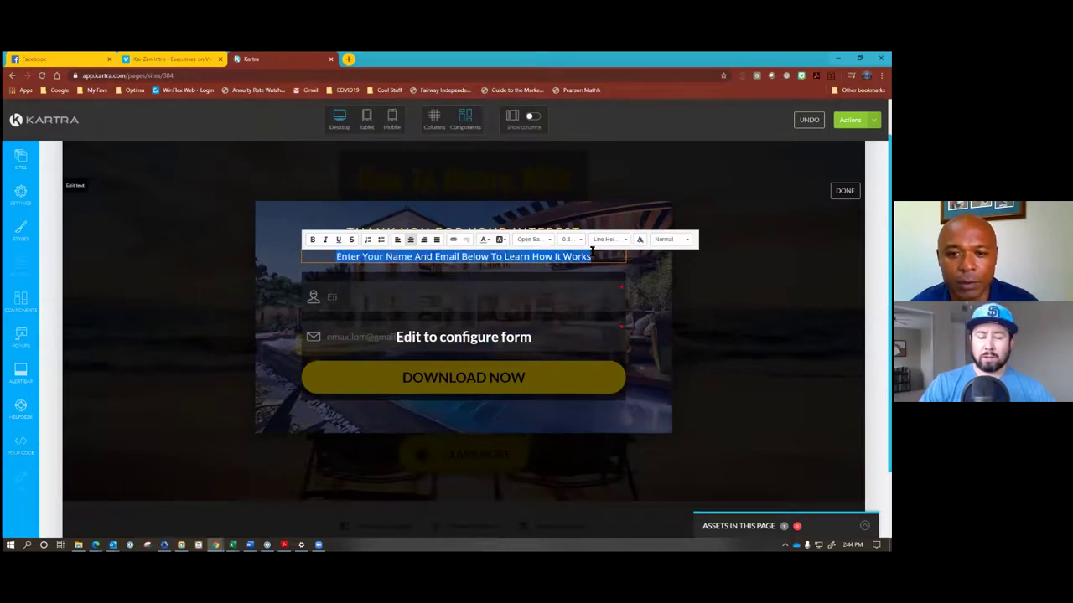
{"action": "key", "text": "BackSpace"}
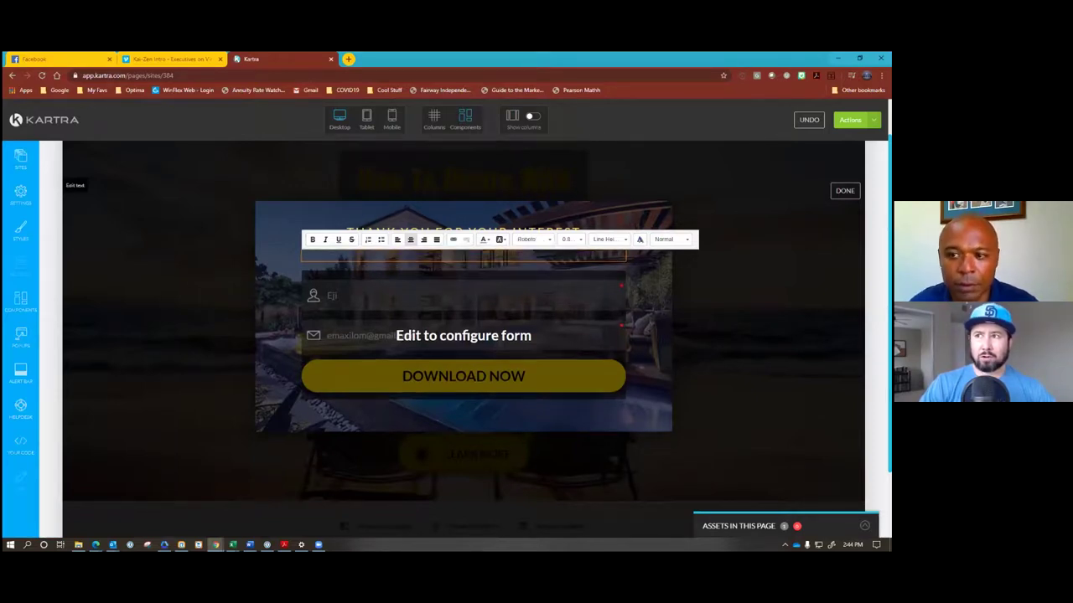
{"action": "left_click", "coordinate": [708, 277]}
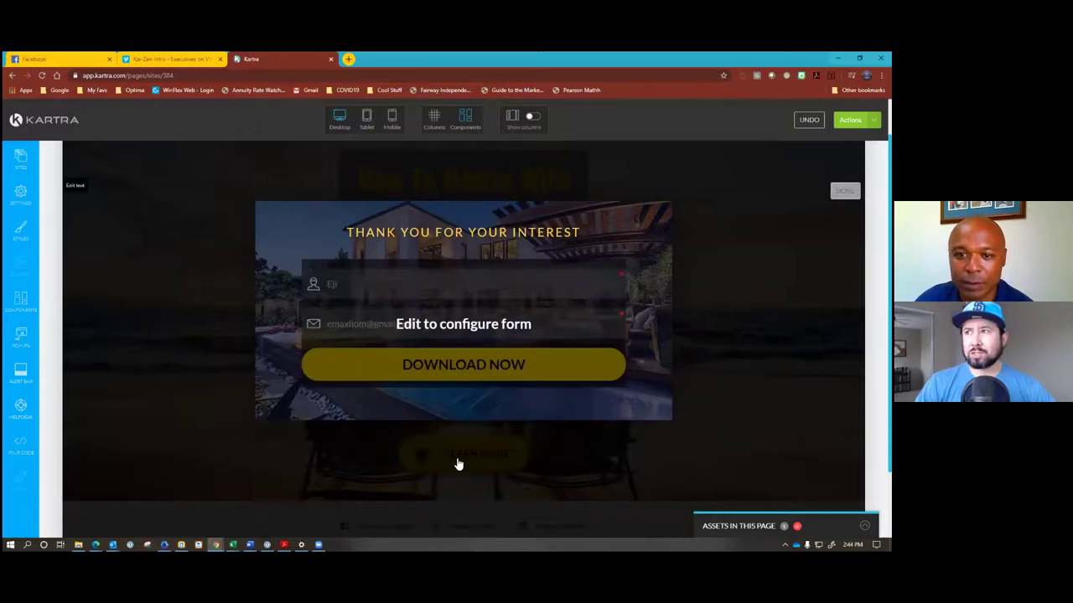
Step: Close the popup editor, check the LEARN MORE button's link, and return to the main page
{"action": "left_click", "coordinate": [524, 434]}
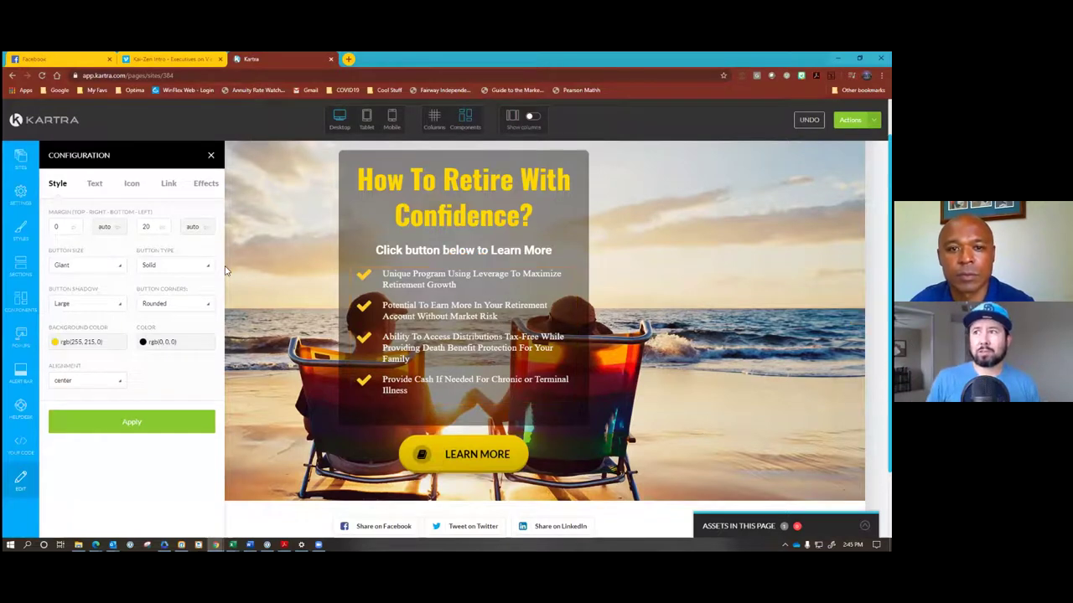
{"action": "left_click", "coordinate": [167, 183]}
{"action": "left_click", "coordinate": [58, 184]}
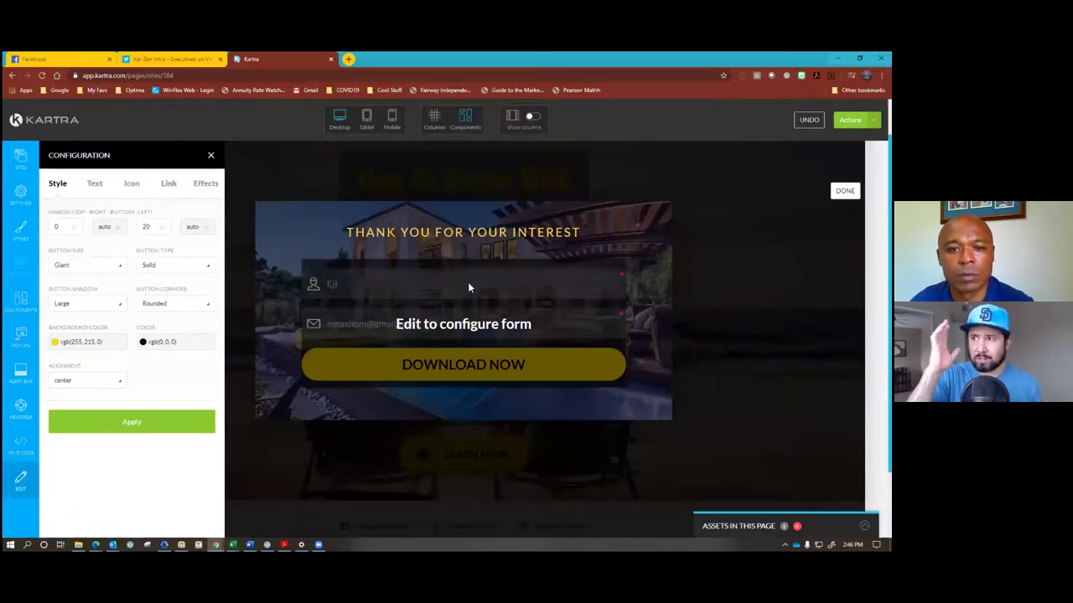
{"action": "left_click", "coordinate": [479, 453]}
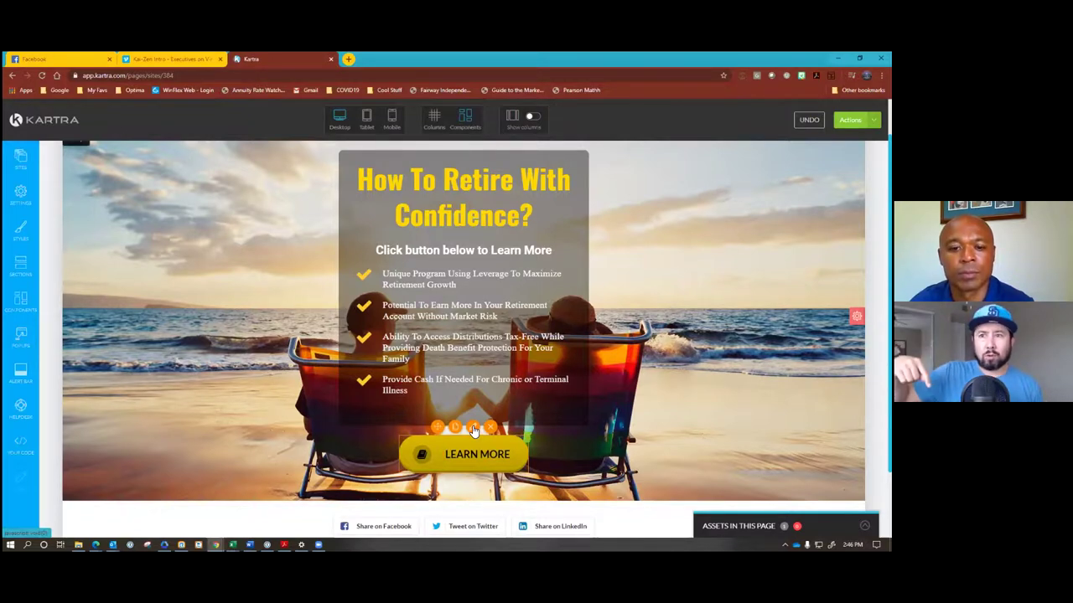
Step: Replace the main button's LEARN MORE label with DOWNLOAD and apply it
{"action": "left_click", "coordinate": [474, 430]}
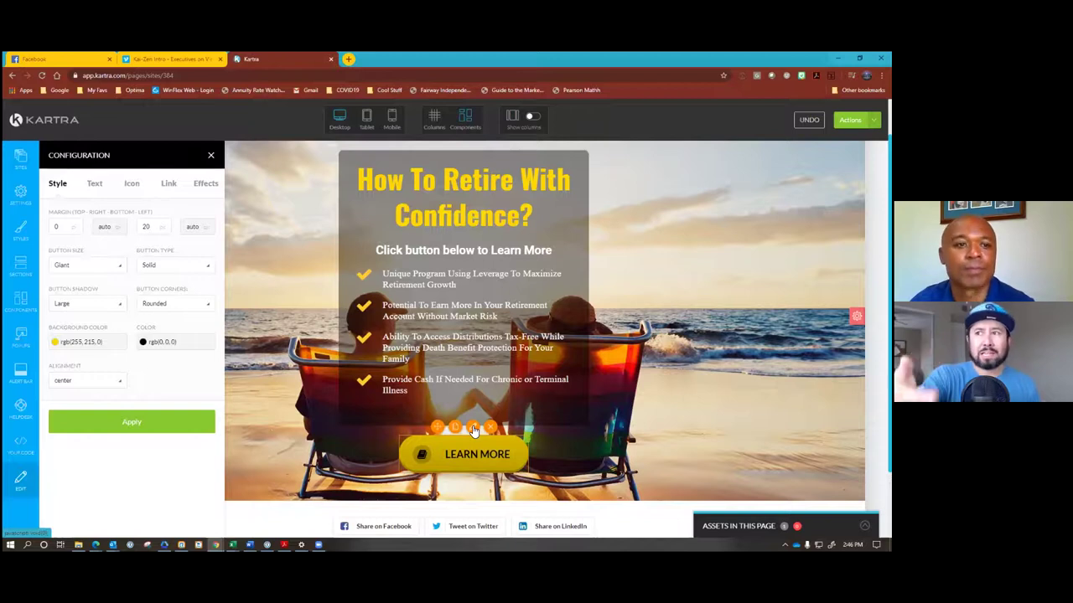
{"action": "left_click", "coordinate": [99, 185]}
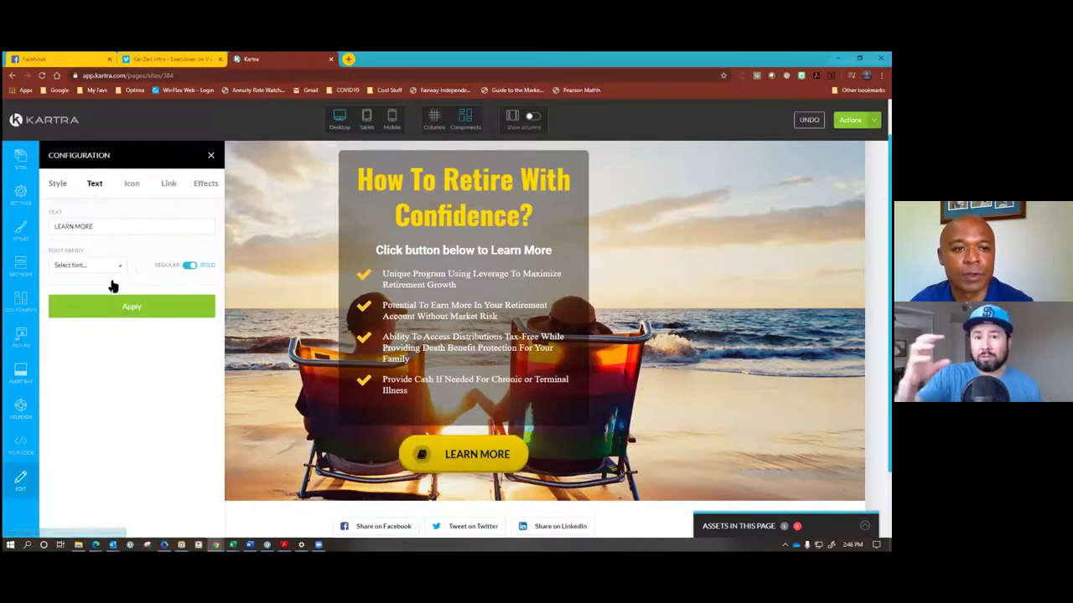
{"action": "left_click", "coordinate": [96, 229]}
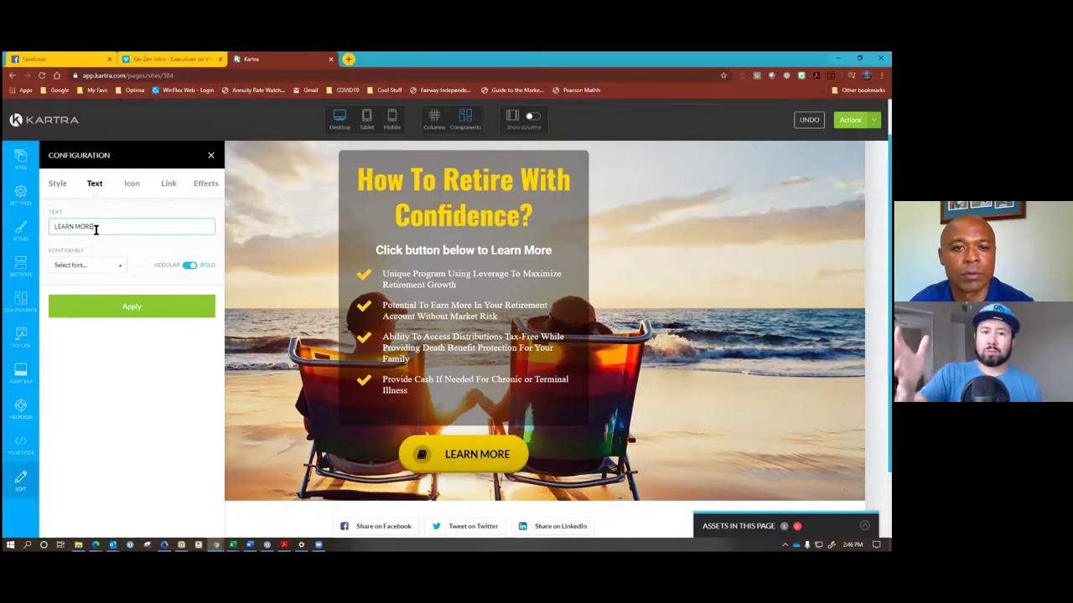
{"action": "left_click_drag", "start_coordinate": [97, 228], "coordinate": [29, 225]}
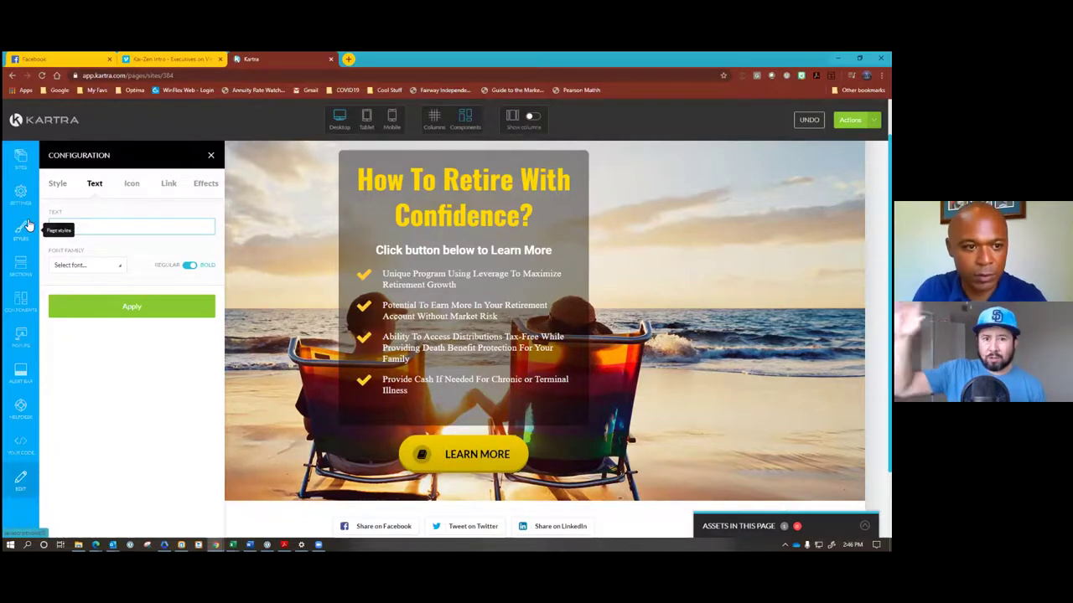
{"action": "type", "text": "DWON"}
{"action": "key", "text": "BackSpace"}
{"action": "key", "text": "BackSpace"}
{"action": "key", "text": "BackSpace"}
{"action": "type", "text": "OWN"}
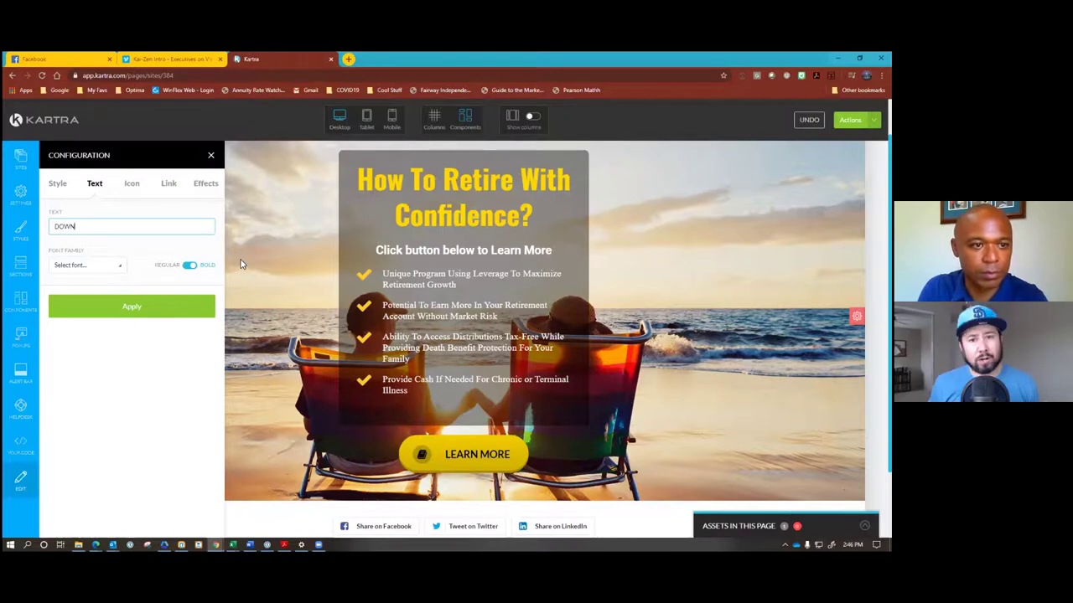
{"action": "type", "text": "LOAD"}
{"action": "key", "text": "BackSpace"}
{"action": "key", "text": "BackSpace"}
{"action": "key", "text": "BackSpace"}
{"action": "type", "text": "OAD"}
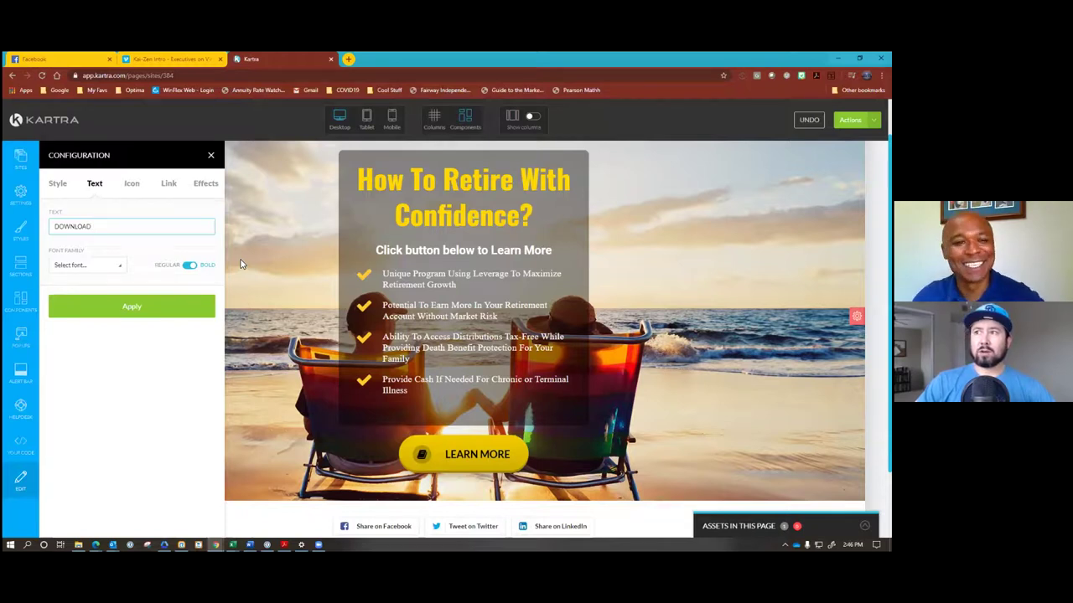
{"action": "left_click", "coordinate": [158, 307]}
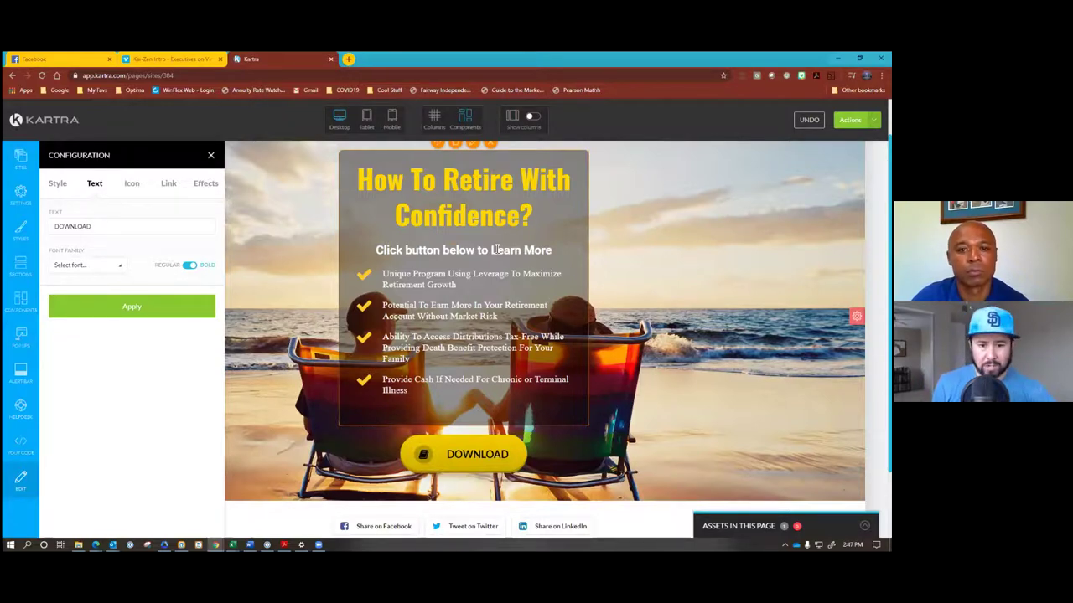
Step: Extend the button label to DOWNLOAD NOW and apply the change
{"action": "left_click", "coordinate": [194, 227]}
{"action": "type", "text": "nOW"}
{"action": "key", "text": "BackSpace"}
{"action": "key", "text": "BackSpace"}
{"action": "key", "text": "BackSpace"}
{"action": "type", "text": "NOW"}
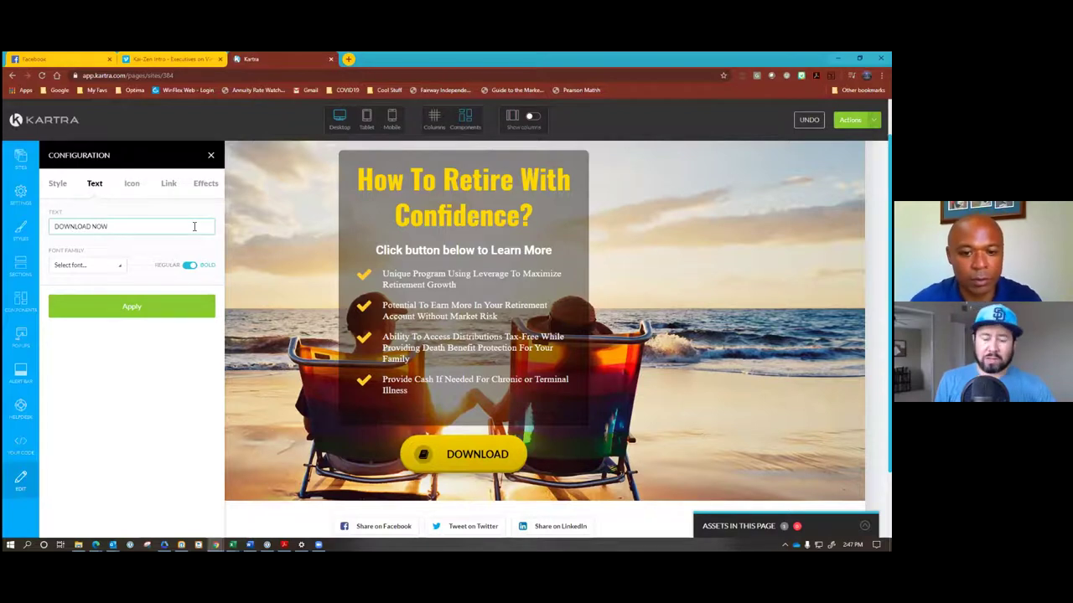
{"action": "left_click", "coordinate": [134, 307]}
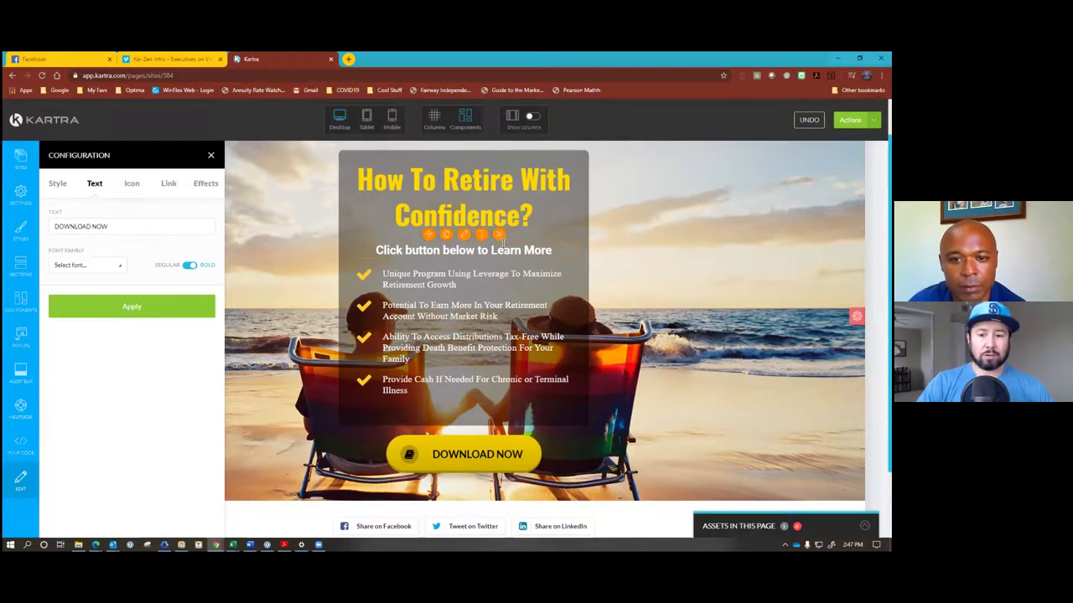
Step: Replace 'Learn More' in the subheading with 'download your free brochure'
{"action": "left_click", "coordinate": [483, 249]}
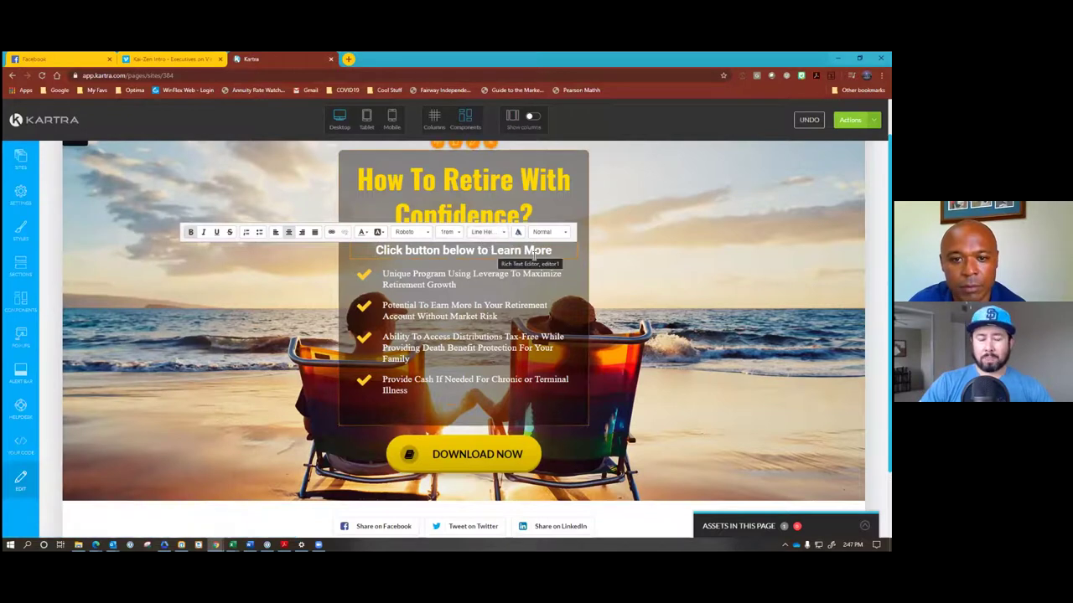
{"action": "key", "text": "BackSpace"}
{"action": "key", "text": "BackSpace"}
{"action": "key", "text": "BackSpace"}
{"action": "key", "text": "BackSpace"}
{"action": "key", "text": "BackSpace"}
{"action": "key", "text": "BackSpace"}
{"action": "key", "text": "BackSpace"}
{"action": "key", "text": "BackSpace"}
{"action": "key", "text": "BackSpace"}
{"action": "key", "text": "BackSpace"}
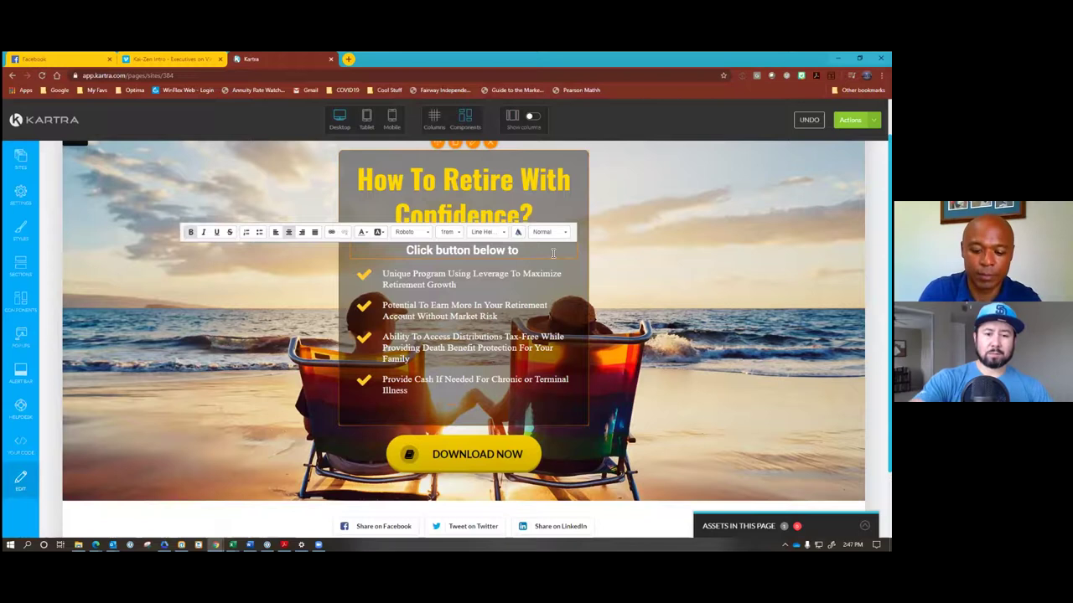
{"action": "type", "text": "DOWN"}
{"action": "key", "text": "BackSpace"}
{"action": "key", "text": "BackSpace"}
{"action": "key", "text": "BackSpace"}
{"action": "key", "text": "BackSpace"}
{"action": "type", "text": "down"}
{"action": "key", "text": "BackSpace"}
{"action": "key", "text": "BackSpace"}
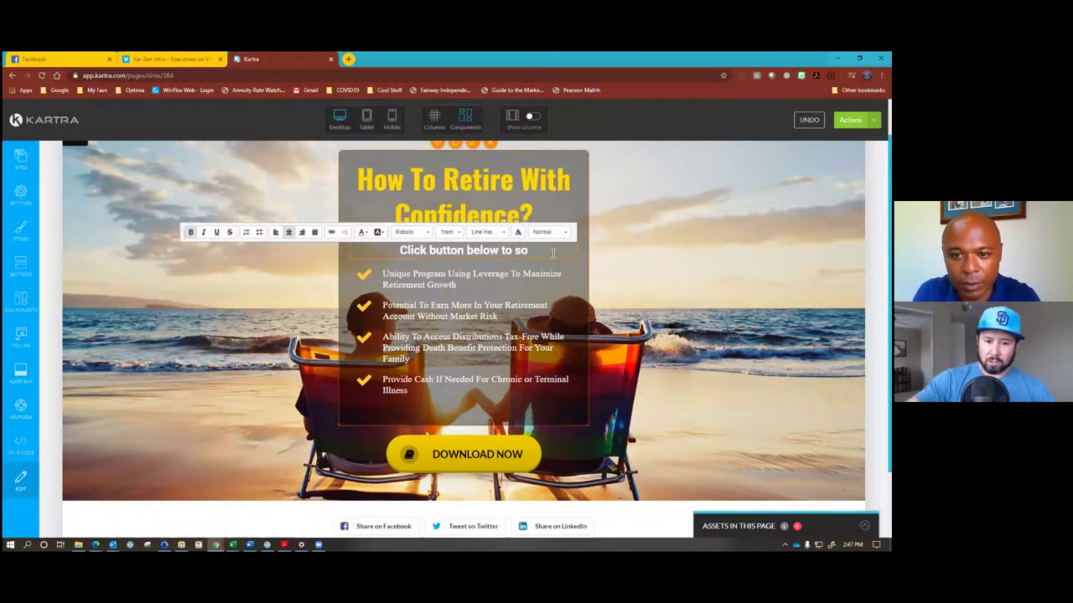
{"action": "type", "text": "wnload"}
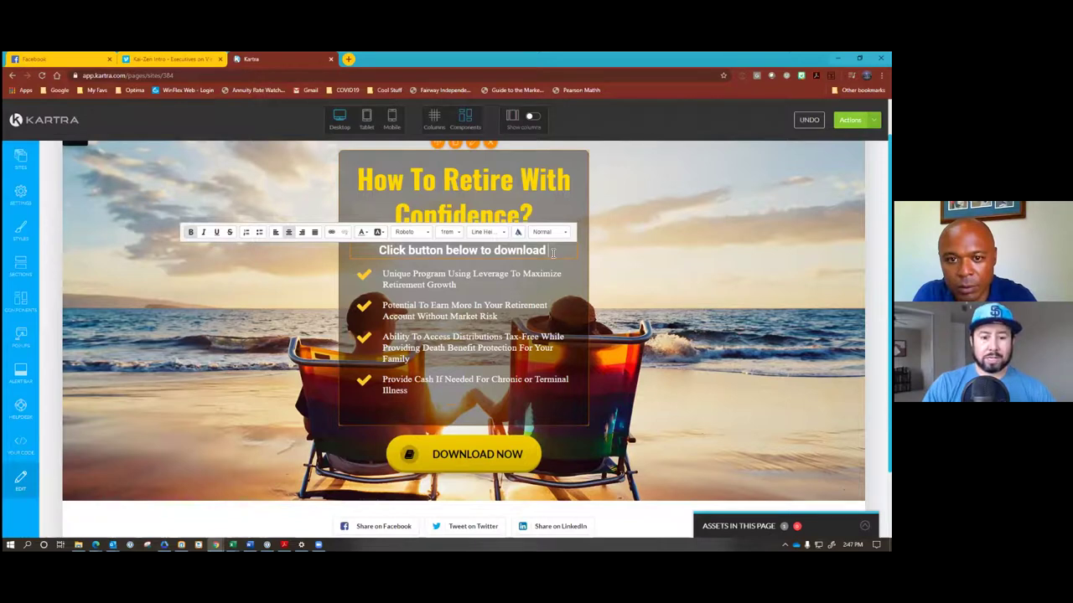
{"action": "type", "text": "now"}
{"action": "key", "text": "BackSpace"}
{"action": "key", "text": "BackSpace"}
{"action": "key", "text": "BackSpace"}
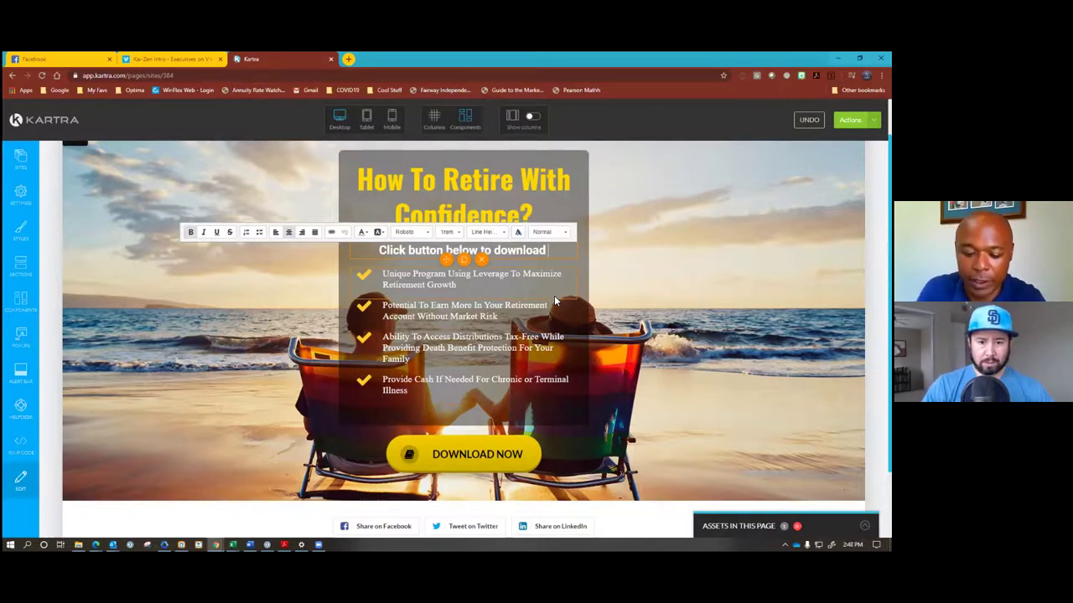
{"action": "type", "text": "your"}
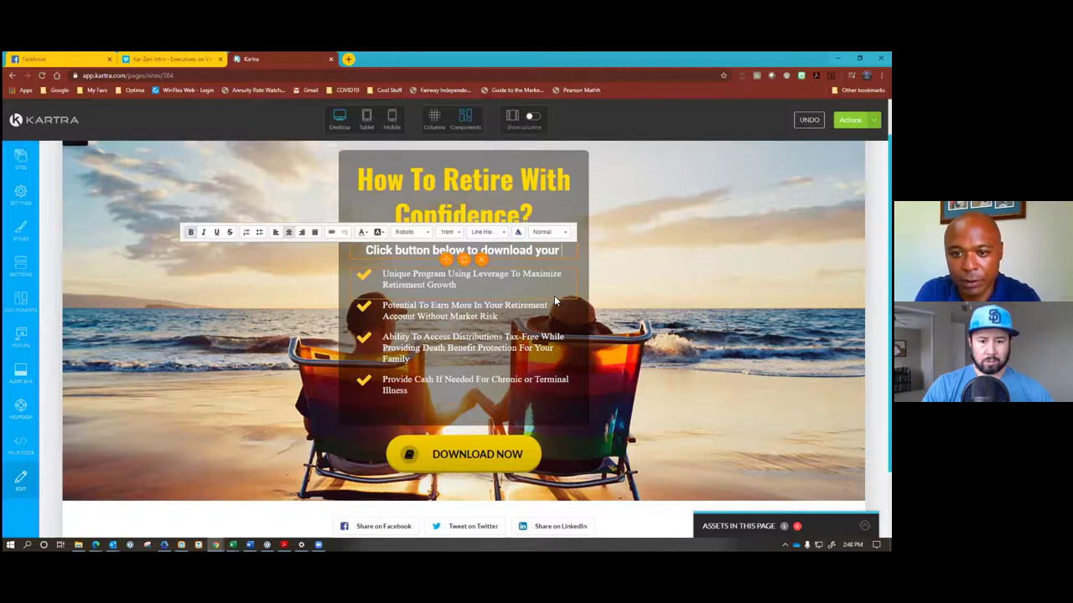
{"action": "type", "text": " free brochure"}
{"action": "left_click", "coordinate": [706, 290]}
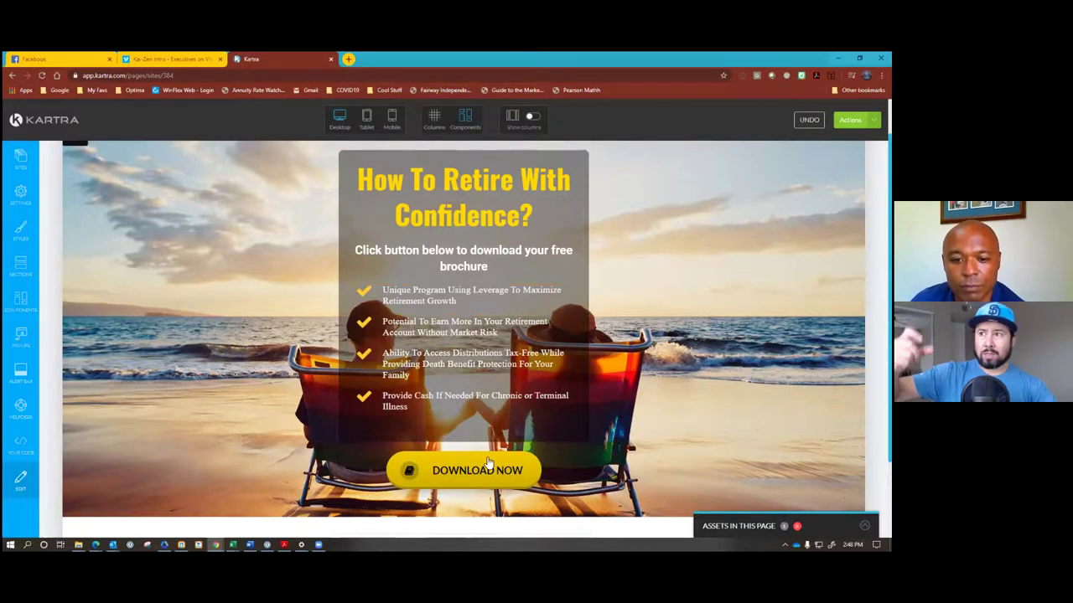
{"action": "mouse_move", "coordinate": [478, 453]}
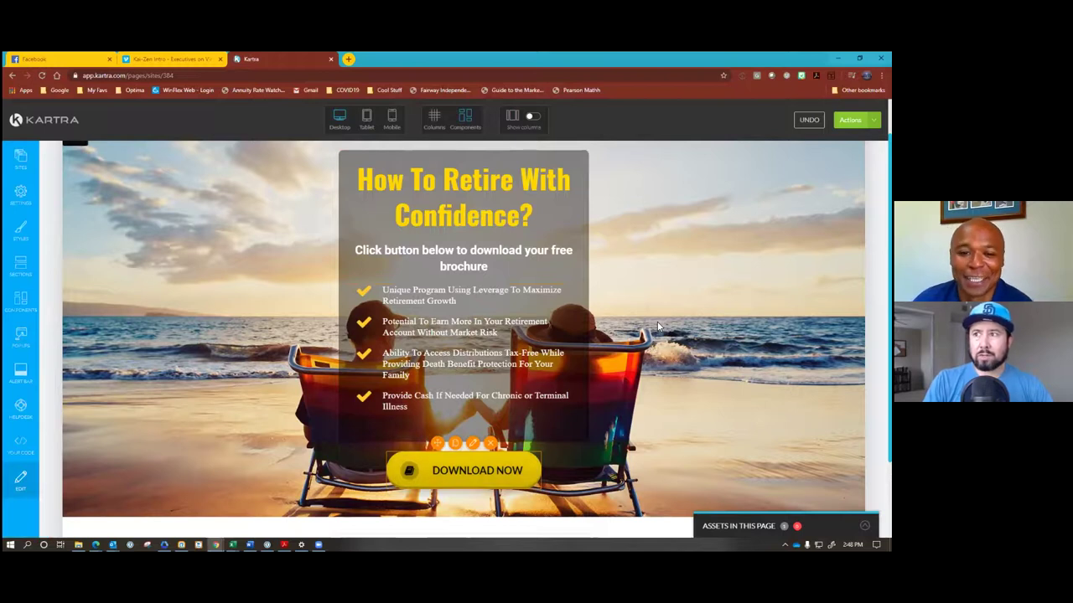
{"action": "left_click", "coordinate": [166, 185]}
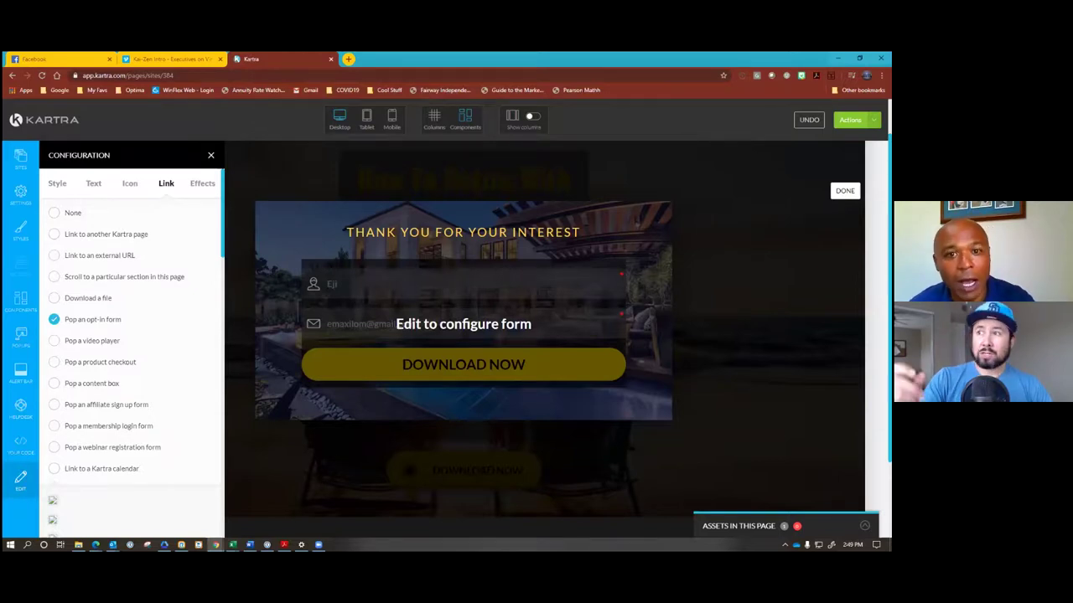
{"action": "key", "text": "Escape"}
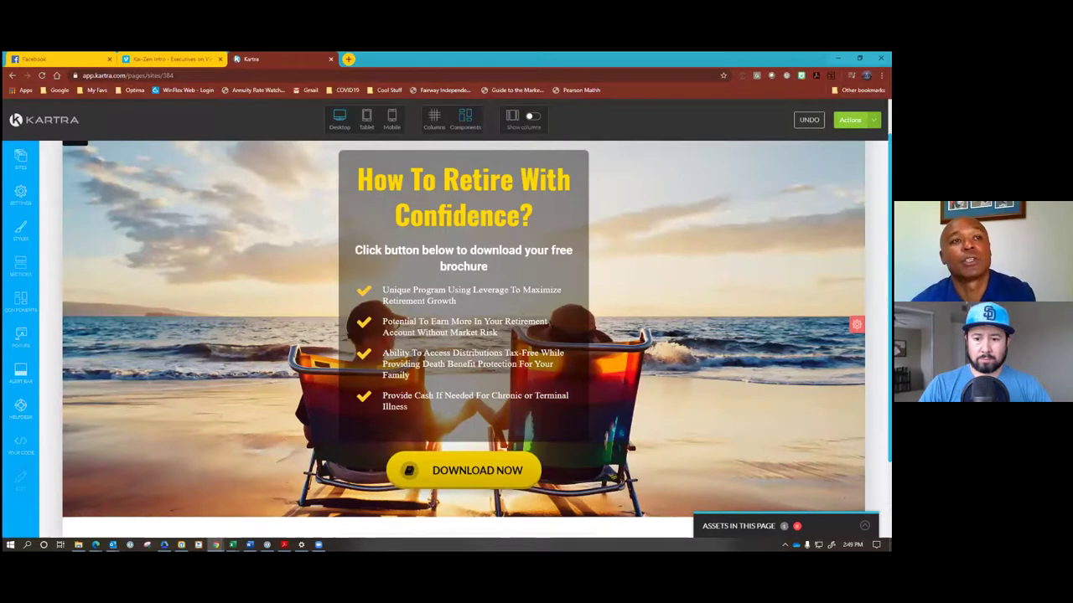
{"action": "mouse_move", "coordinate": [476, 477]}
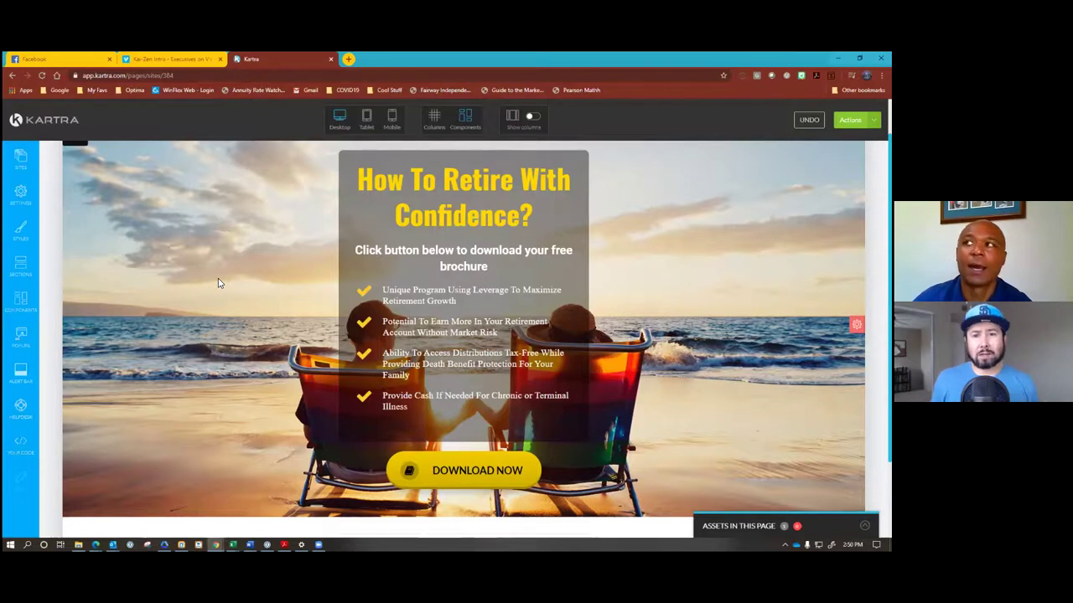
Step: Open myilia.com in a new tab and sign in with the saved credentials
{"action": "left_click", "coordinate": [348, 58]}
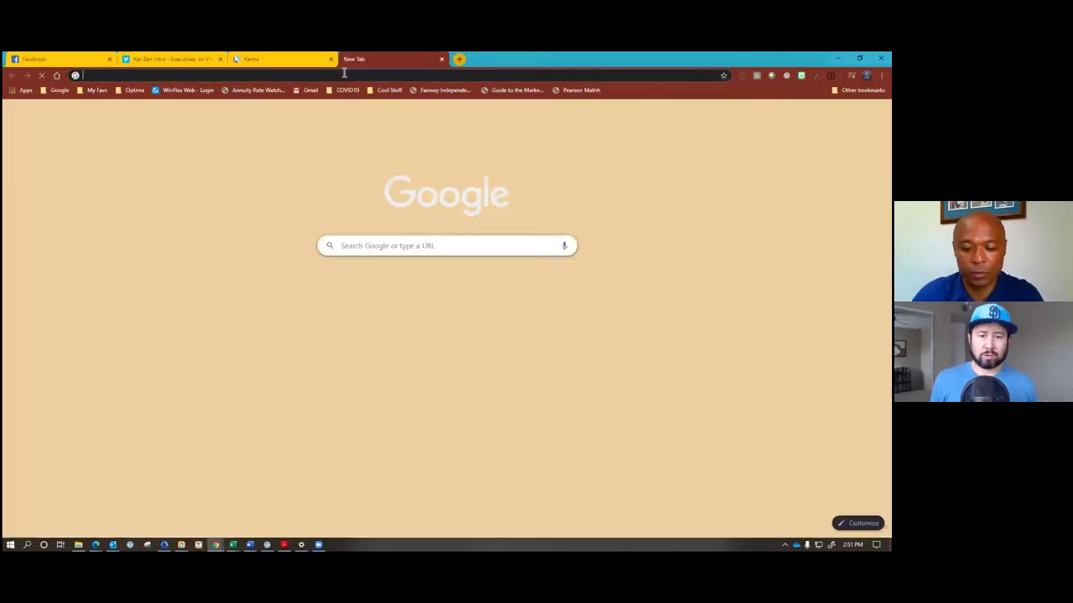
{"action": "type", "text": "my"}
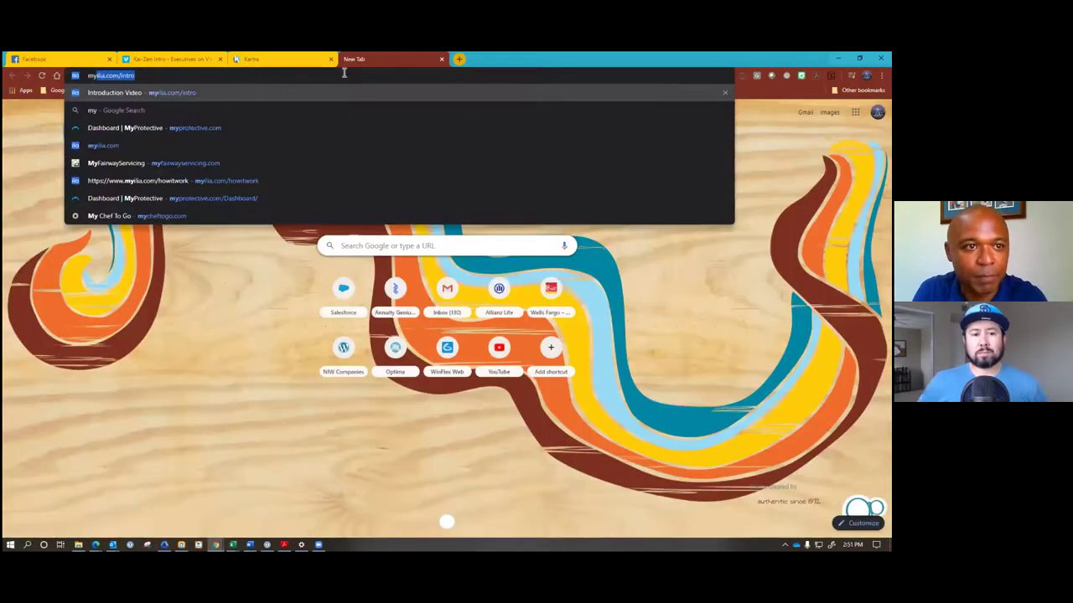
{"action": "key", "text": "Return"}
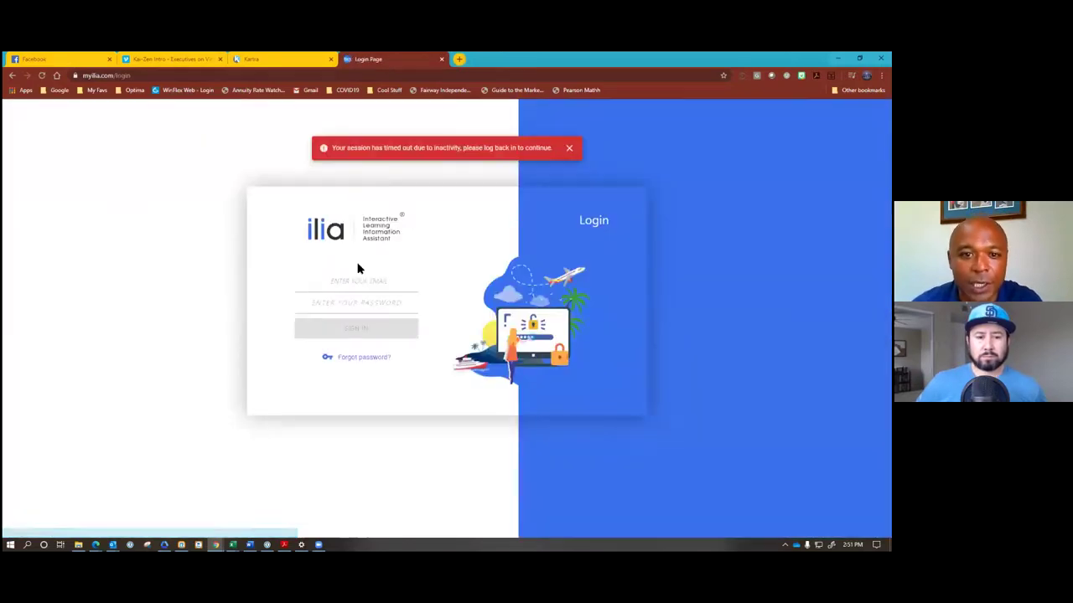
{"action": "left_click", "coordinate": [741, 75]}
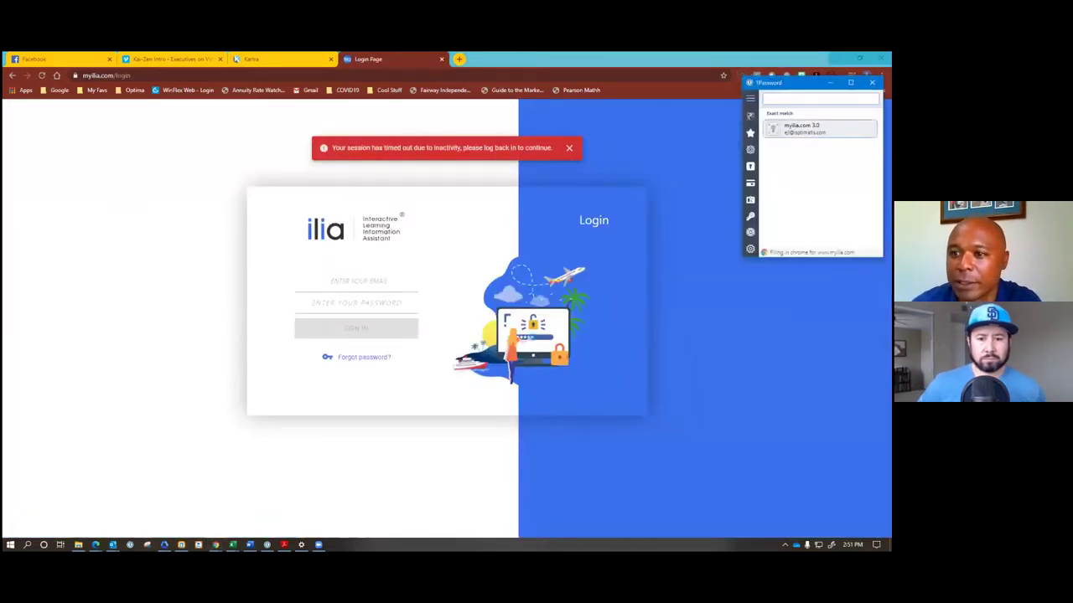
{"action": "left_click", "coordinate": [804, 128]}
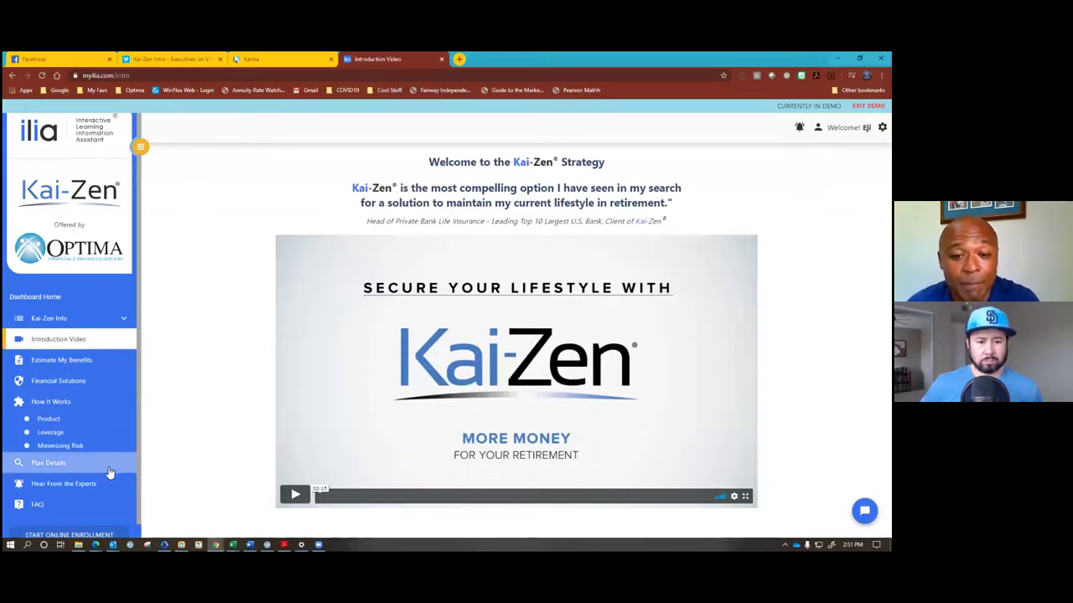
Step: Set the age to 35 in Estimate My Benefits and note the $101,217 annual distribution
{"action": "left_click", "coordinate": [65, 364]}
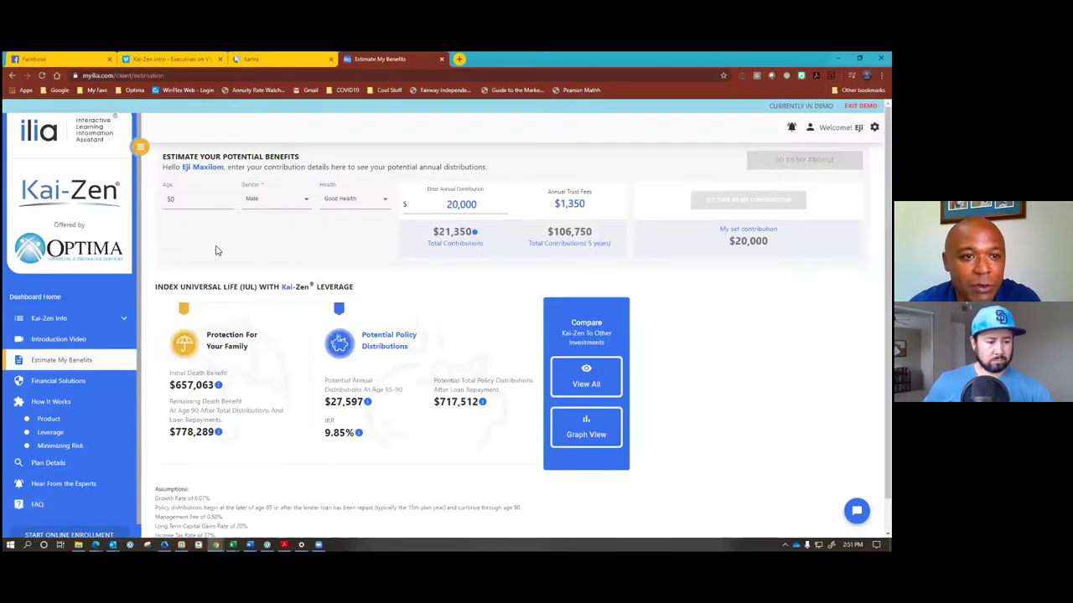
{"action": "double_click", "coordinate": [180, 199]}
{"action": "type", "text": "35"}
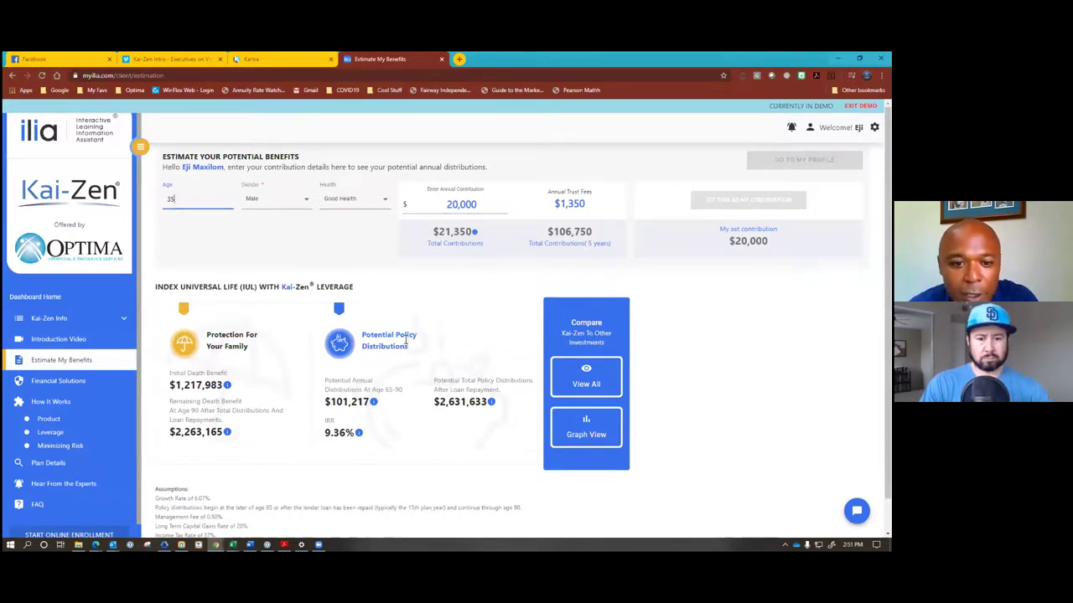
{"action": "left_click_drag", "start_coordinate": [326, 402], "coordinate": [374, 406]}
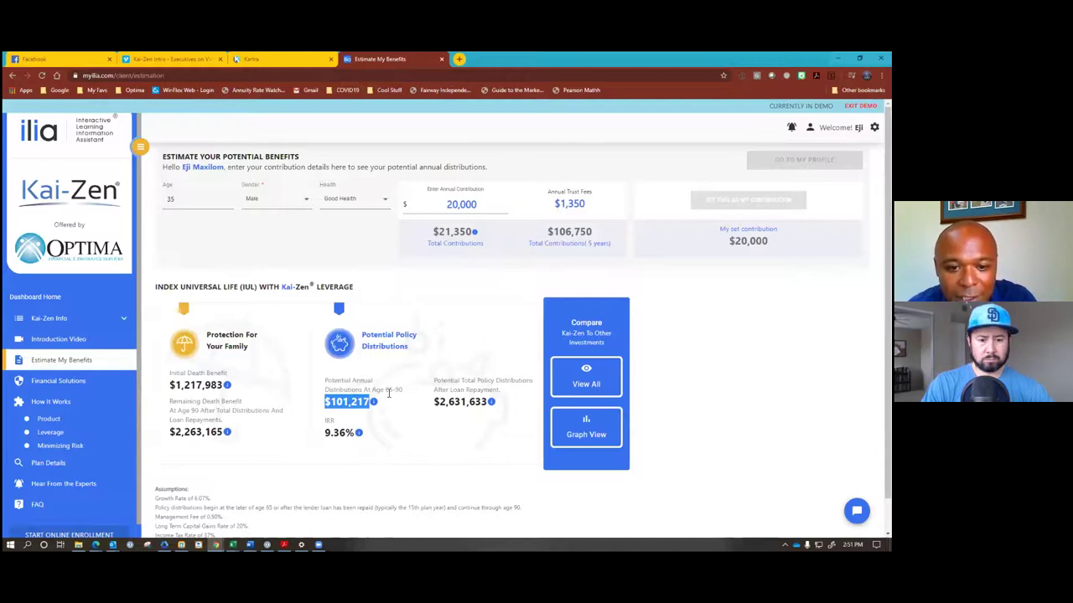
{"action": "mouse_move", "coordinate": [356, 435]}
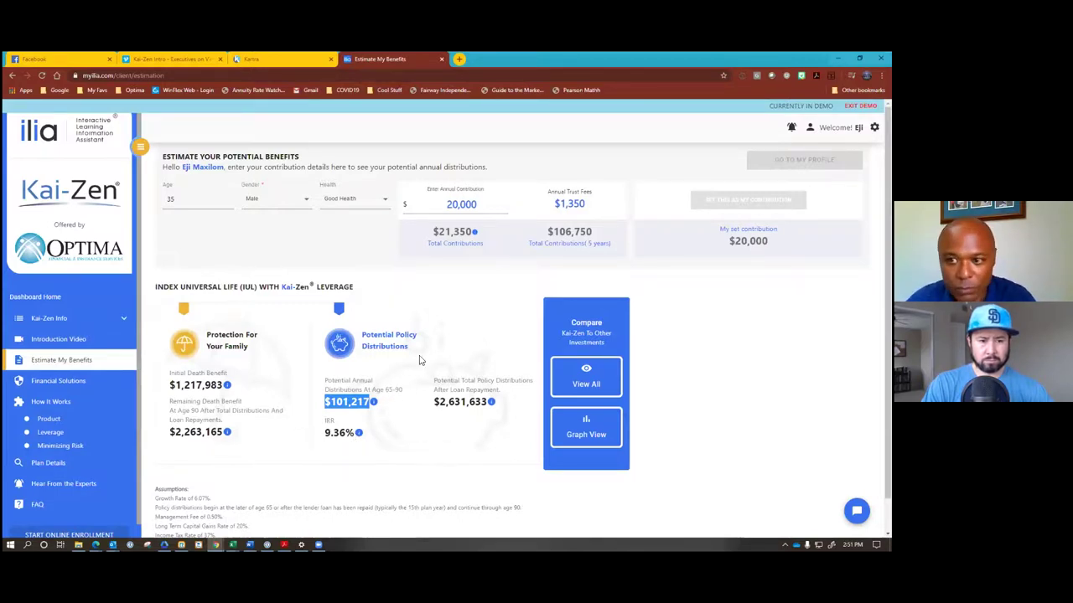
Step: Review the Financial Solutions concerns: medical emergencies, taxes, market decline, investment choices, getting sued
{"action": "left_click", "coordinate": [98, 382]}
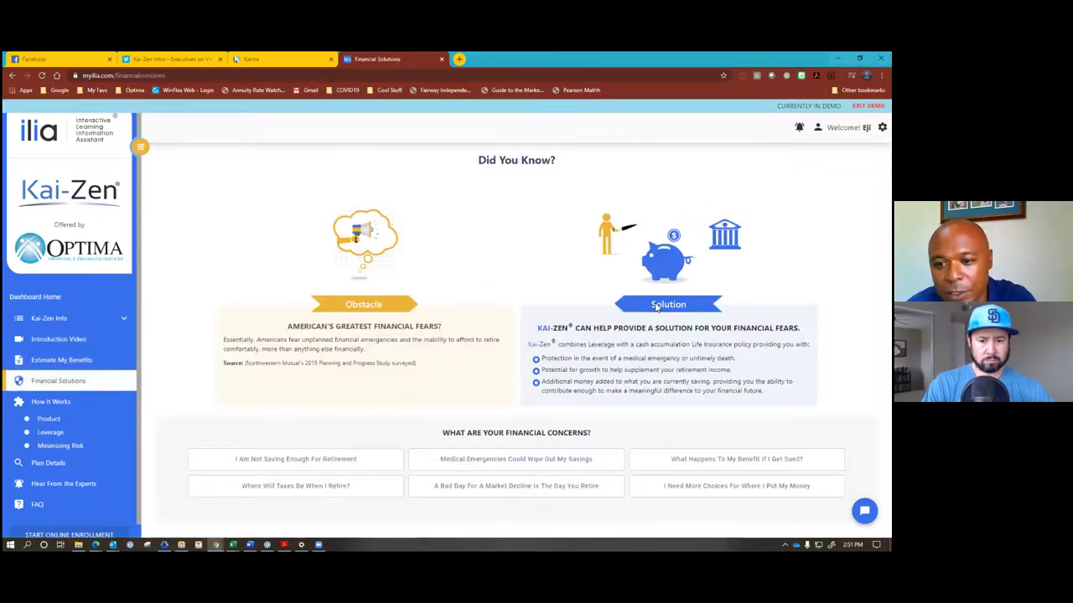
{"action": "left_click", "coordinate": [503, 459]}
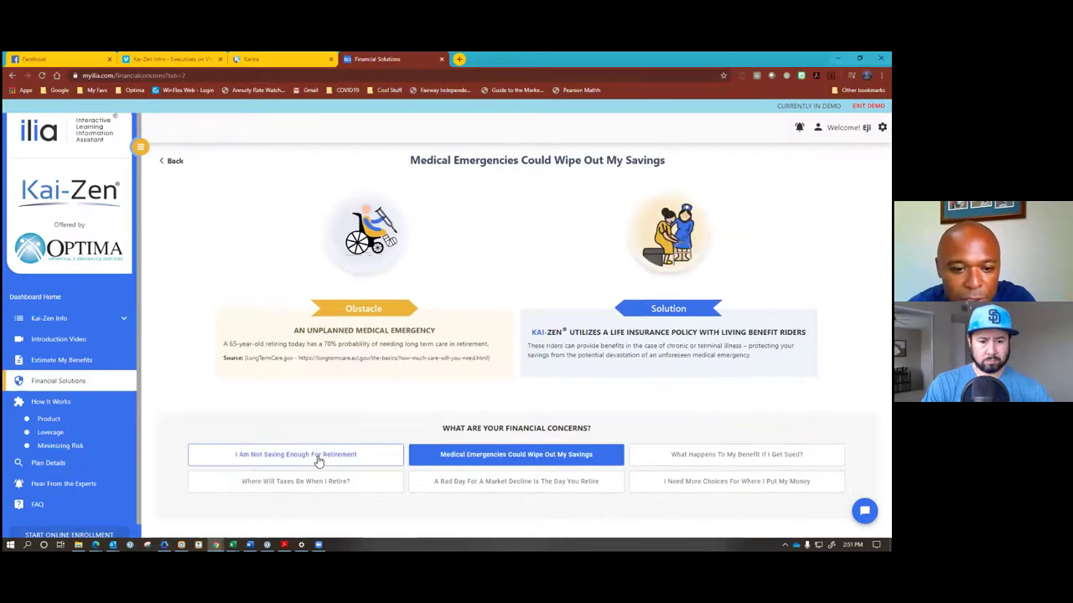
{"action": "left_click", "coordinate": [298, 483]}
{"action": "left_click", "coordinate": [449, 487]}
{"action": "left_click", "coordinate": [711, 497]}
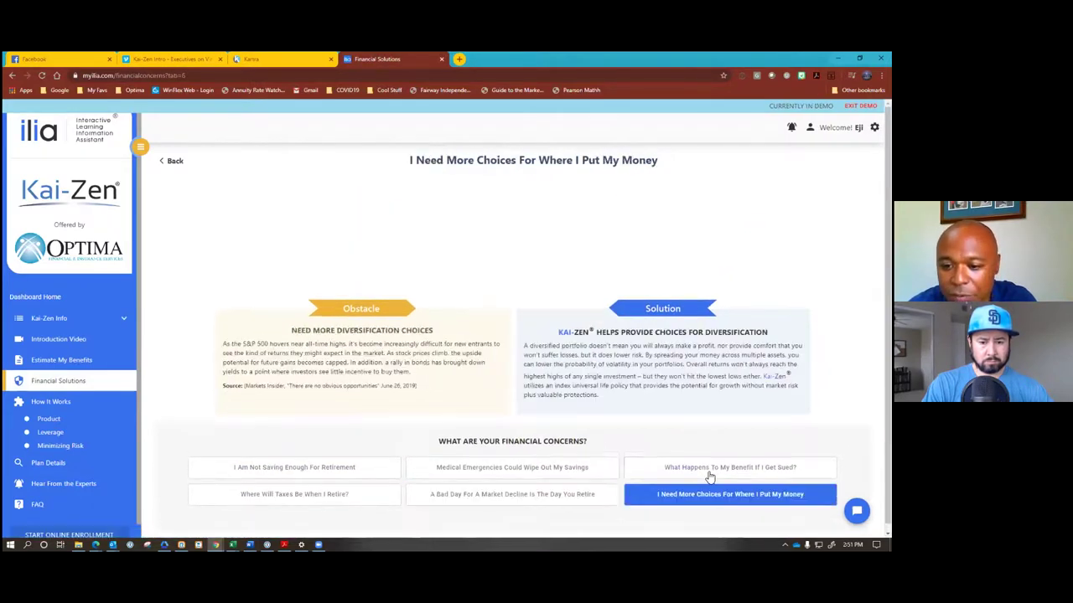
{"action": "left_click", "coordinate": [709, 468]}
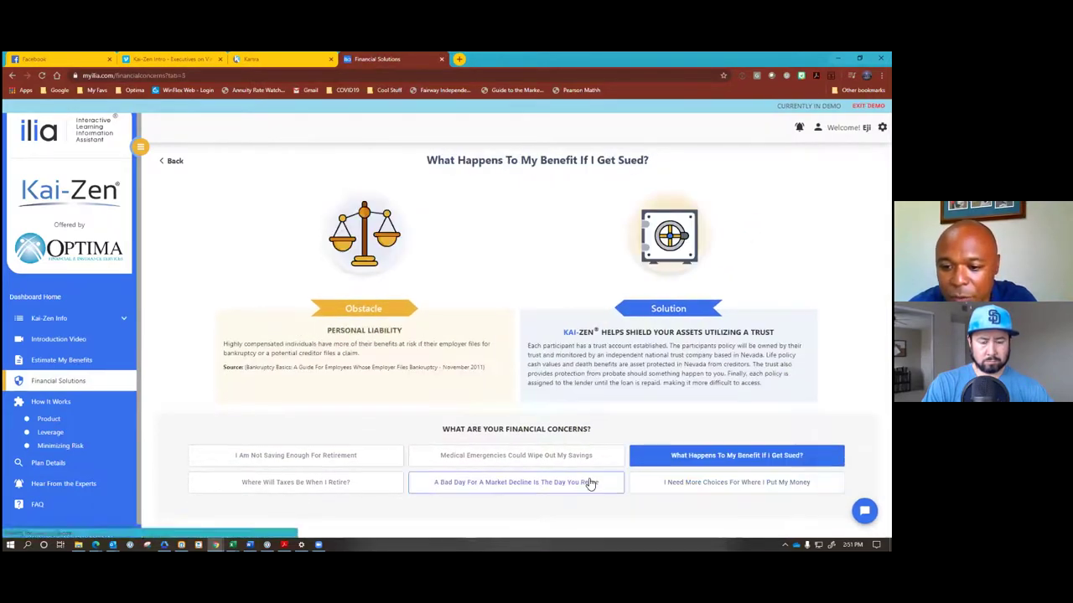
Step: Browse the How It Works, Product, Leverage and Minimizing Risk pages, then start a new client invitation
{"action": "left_click", "coordinate": [48, 403]}
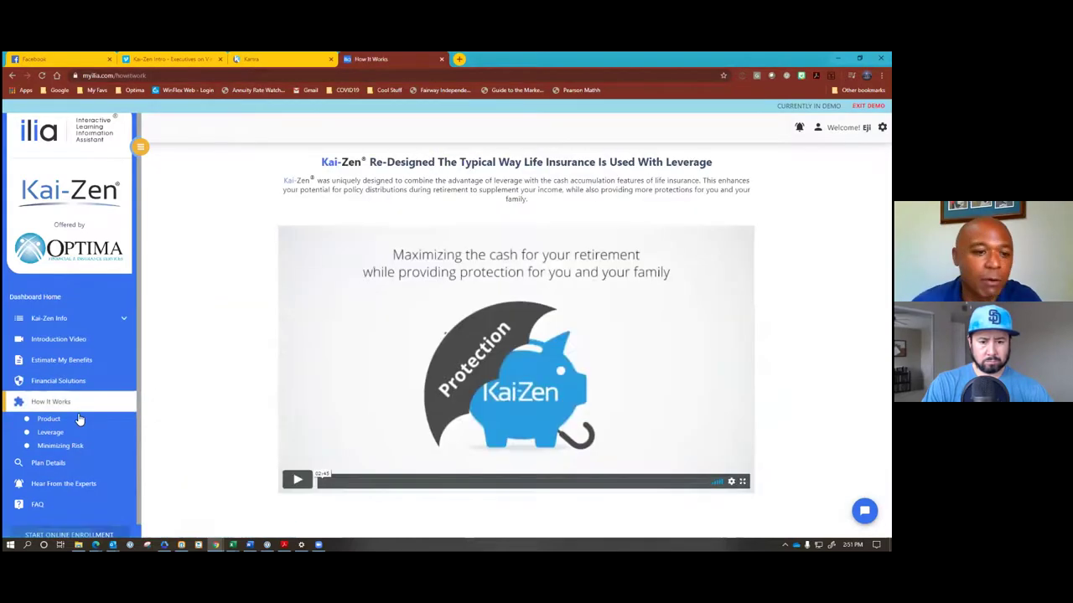
{"action": "left_click", "coordinate": [47, 419]}
{"action": "left_click", "coordinate": [50, 434]}
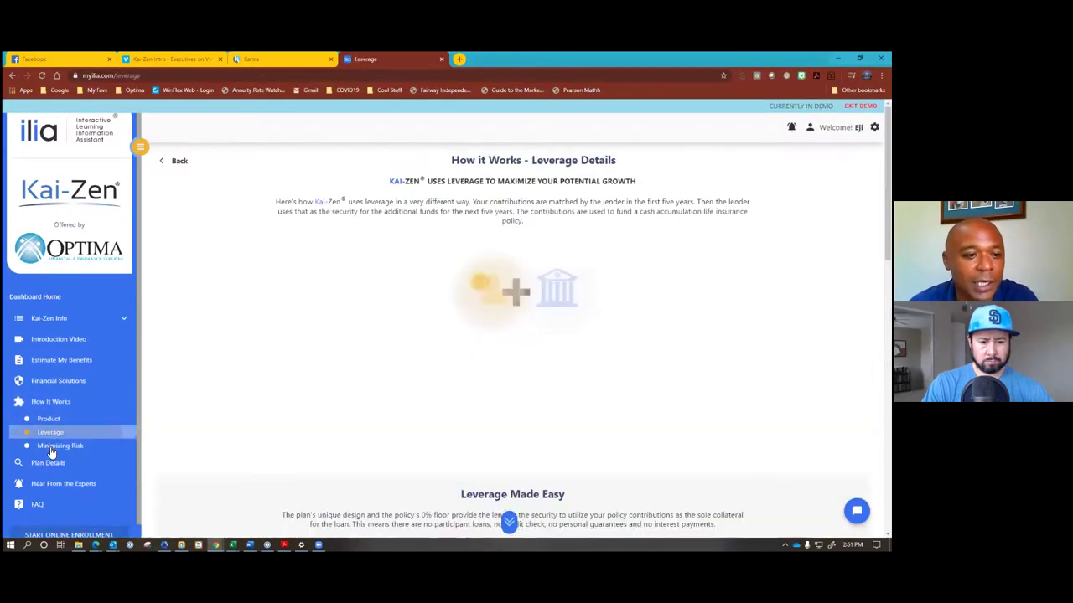
{"action": "left_click", "coordinate": [53, 446]}
{"action": "scroll", "coordinate": [52, 452], "scroll_direction": "down", "scroll_amount": 1}
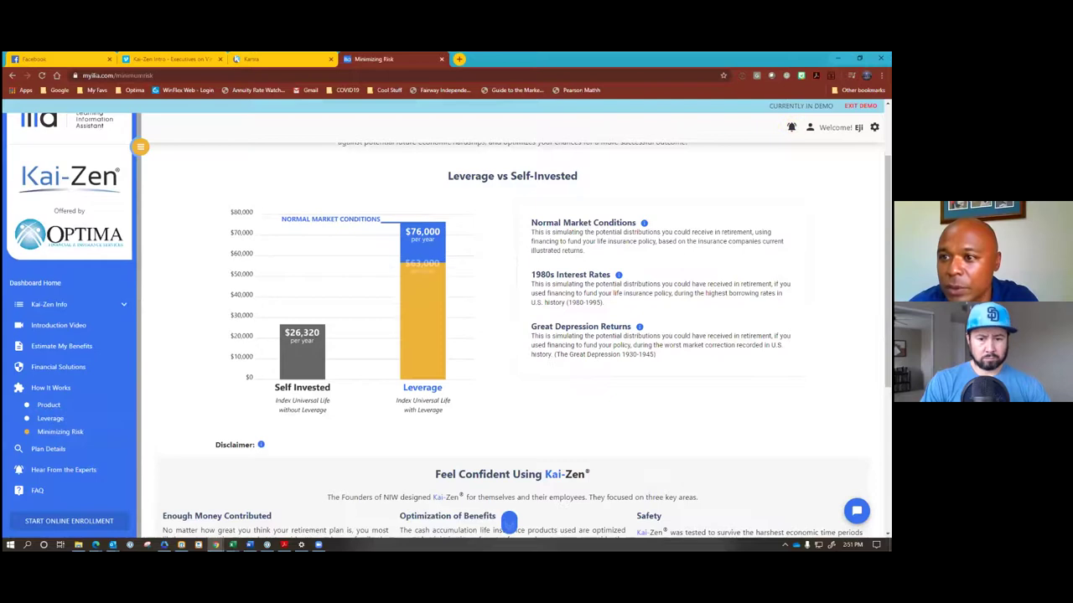
{"action": "left_click", "coordinate": [215, 178]}
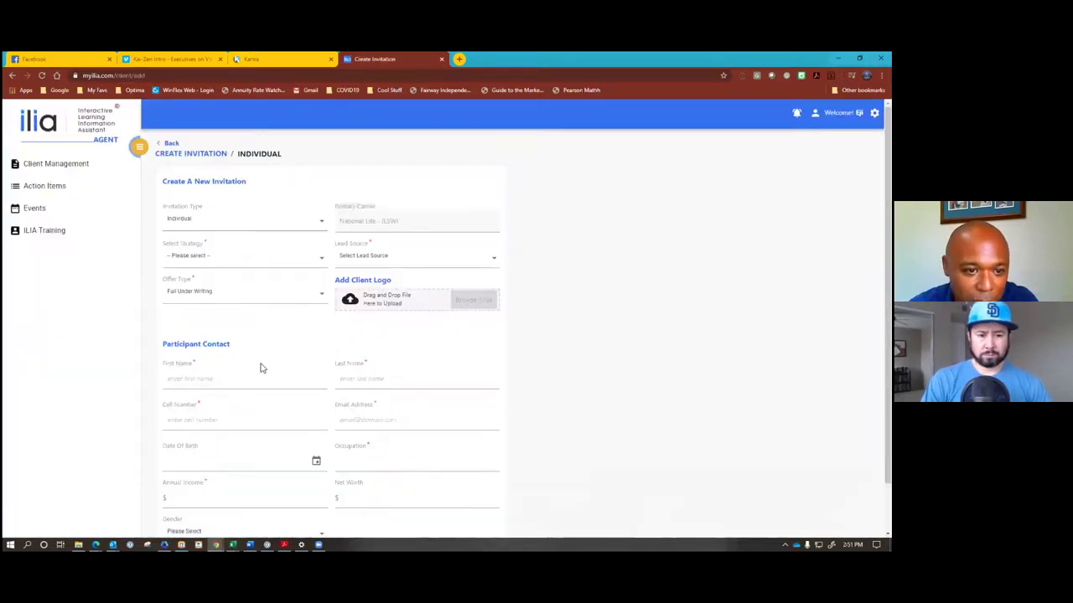
Step: Look over the invitation form's carrier and offer type, then return to the Kartra editor tab
{"action": "scroll", "coordinate": [195, 412], "scroll_direction": "down", "scroll_amount": 1}
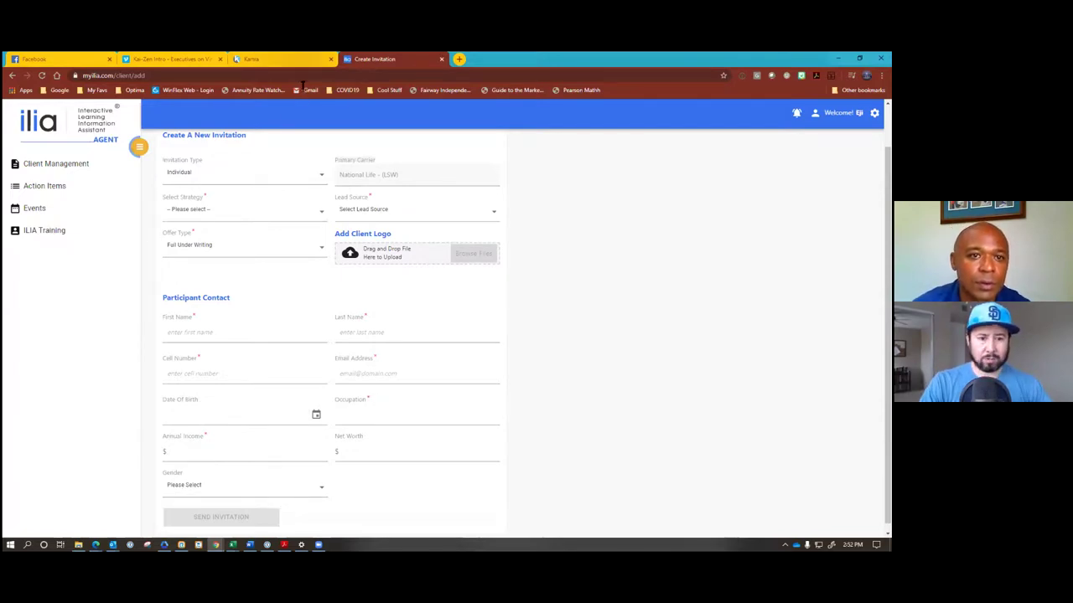
{"action": "left_click", "coordinate": [268, 59]}
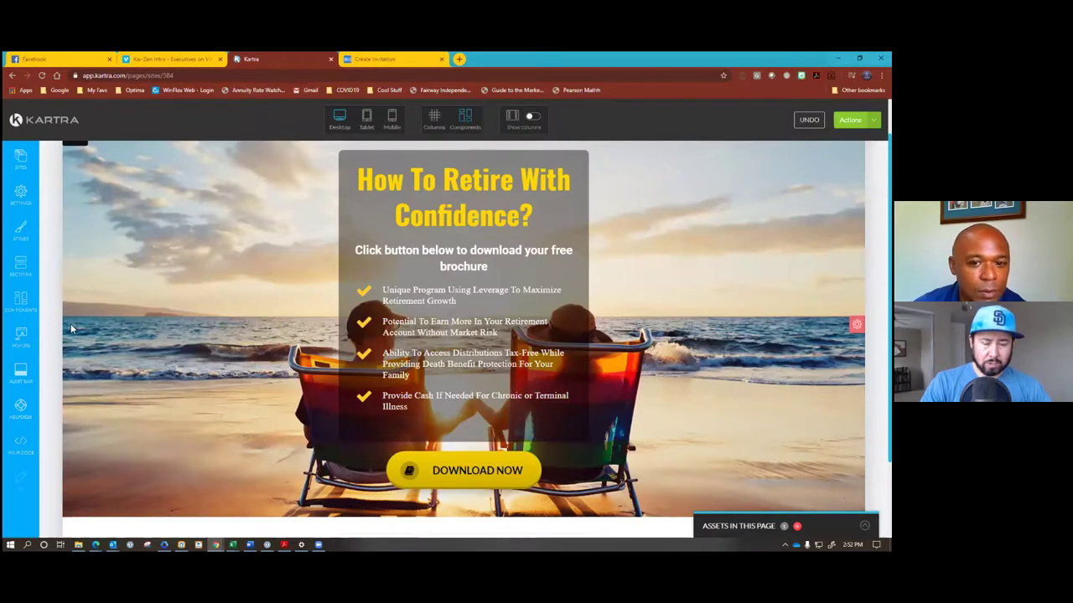
Step: Save progress on the retirement landing page and publish it live
{"action": "left_click", "coordinate": [850, 120]}
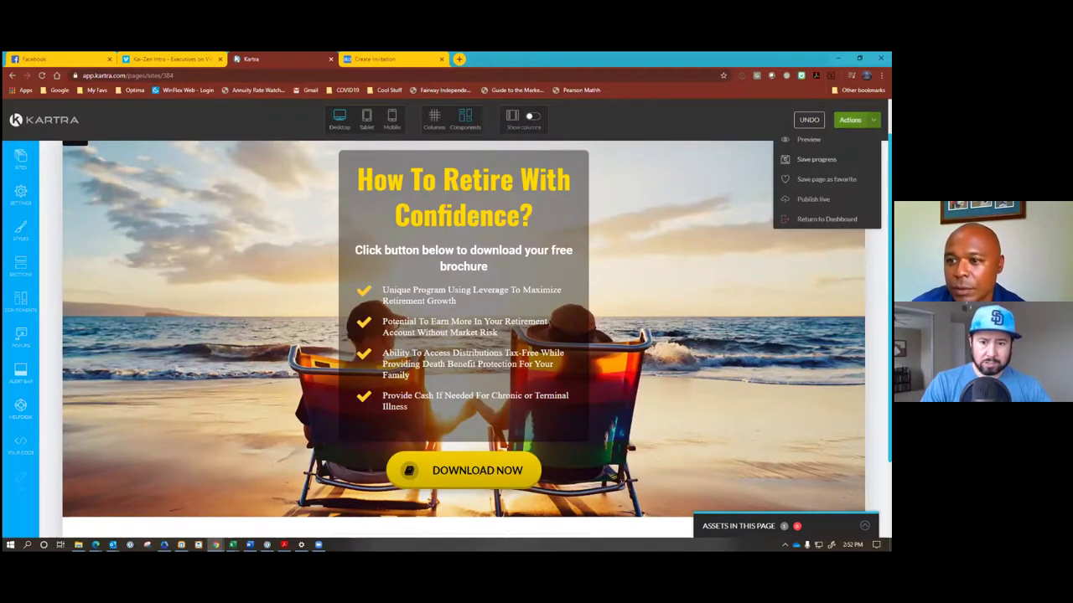
{"action": "left_click", "coordinate": [816, 159]}
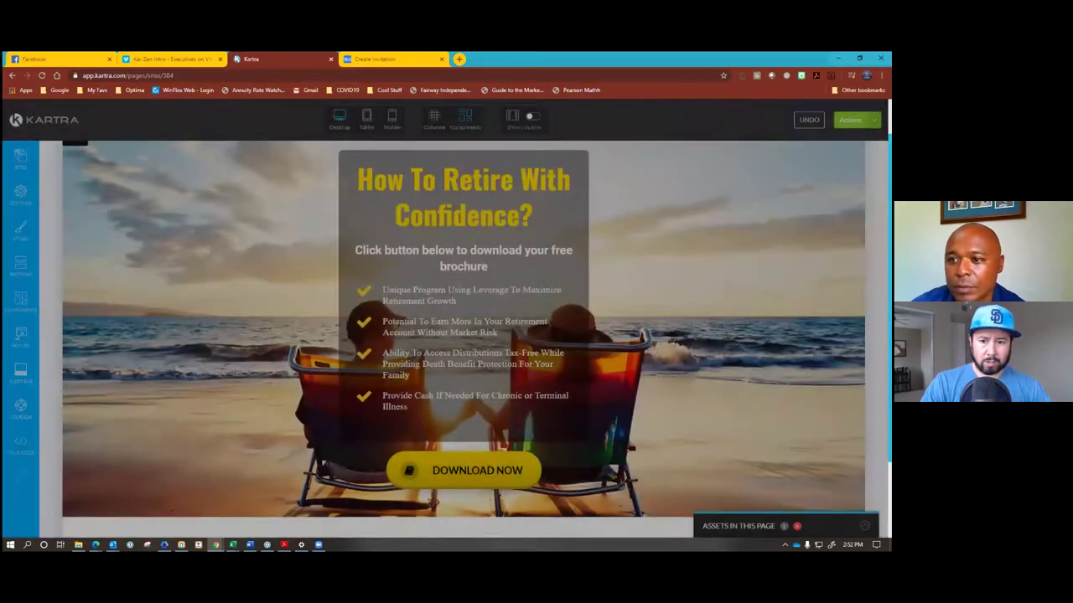
{"action": "left_click", "coordinate": [849, 119]}
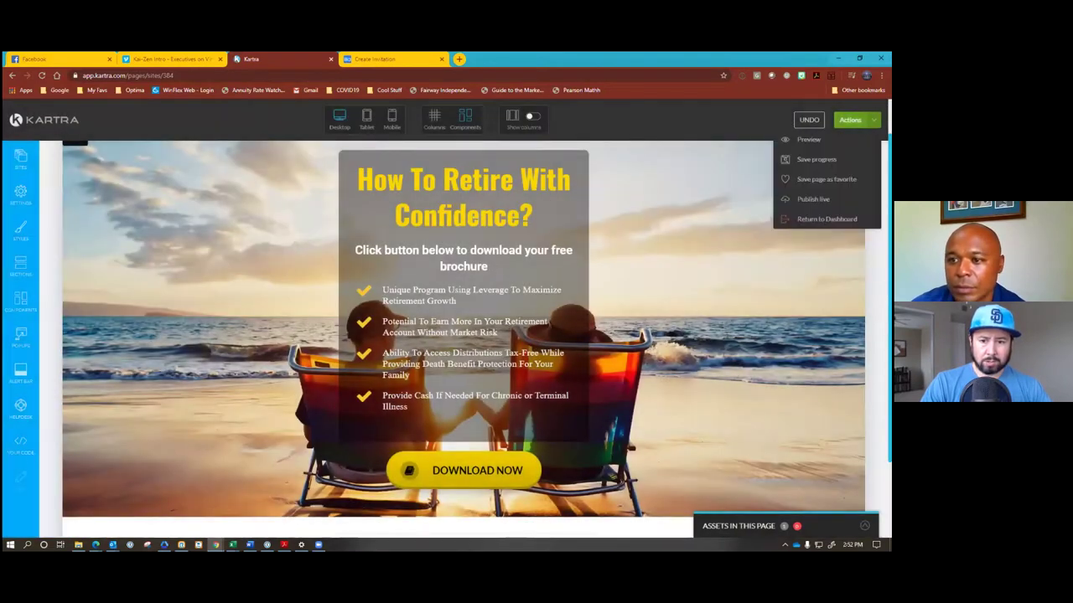
{"action": "left_click", "coordinate": [826, 219]}
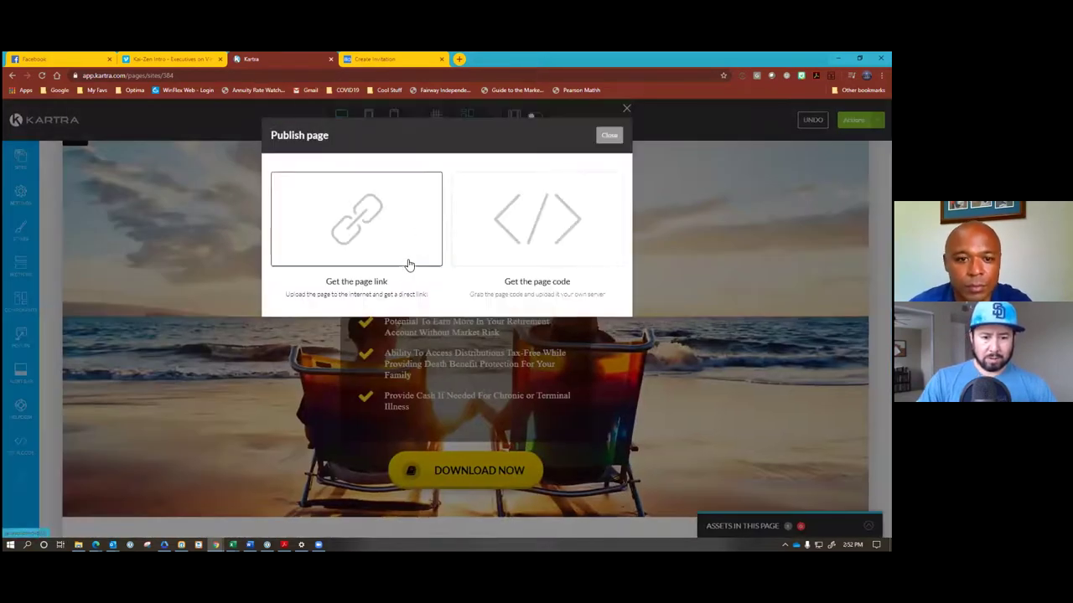
Step: Copy the published page link, load it in a new tab, and open the Download Now form
{"action": "left_click", "coordinate": [360, 282]}
{"action": "left_click_drag", "start_coordinate": [408, 350], "coordinate": [272, 342]}
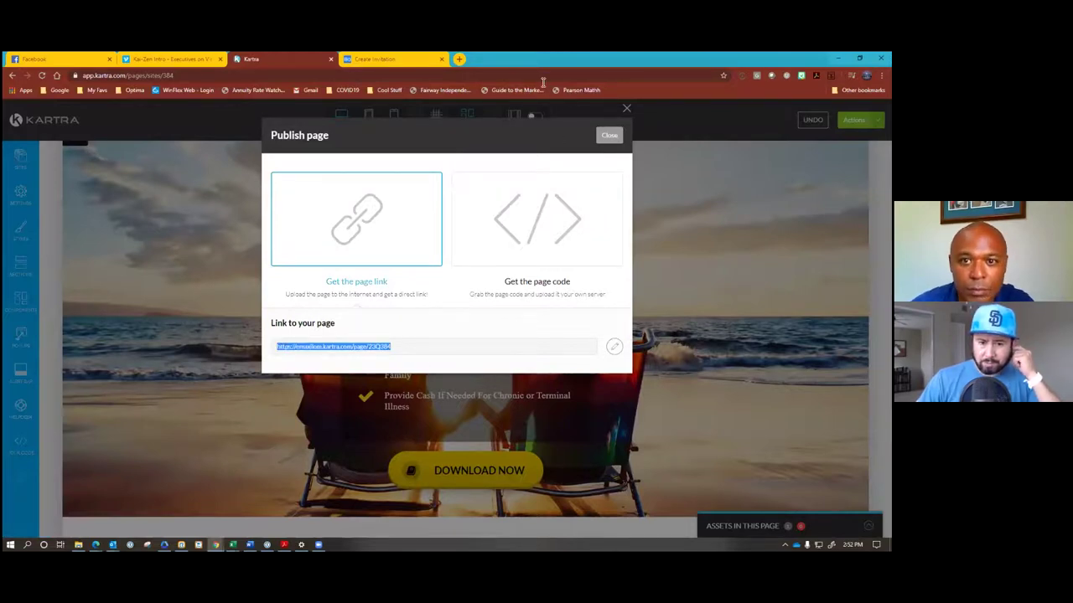
{"action": "left_click", "coordinate": [461, 66]}
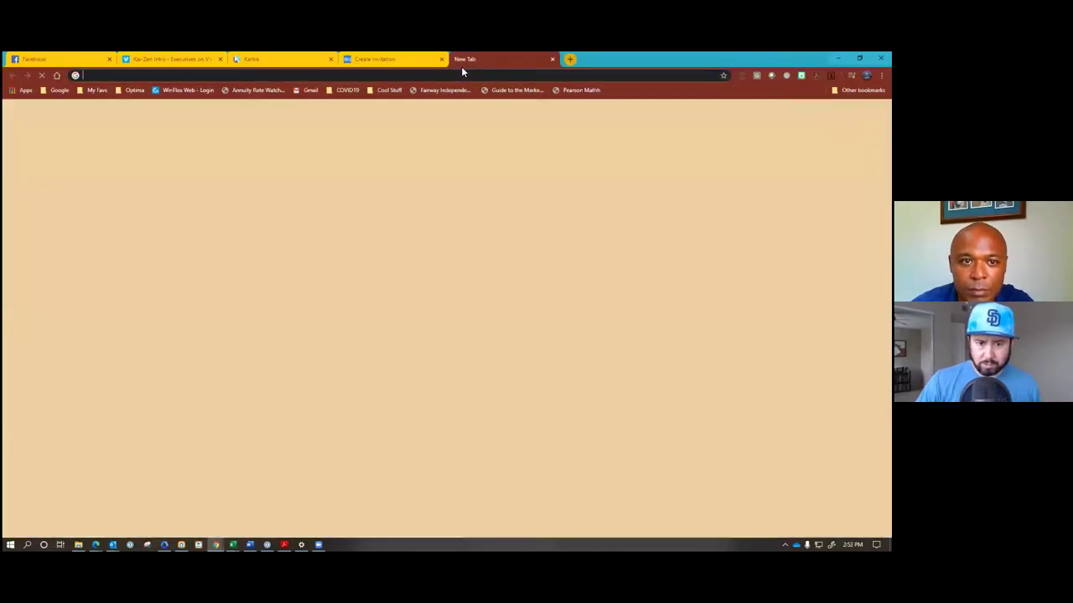
{"action": "type", "text": "https://emaxilom.kartra.com/page/23Q384"}
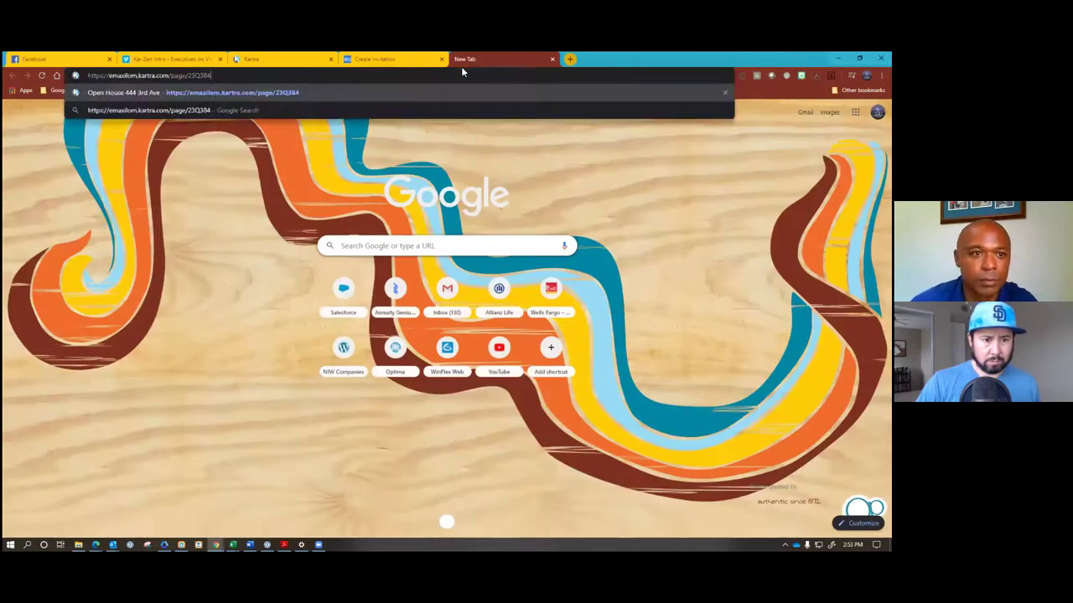
{"action": "key", "text": "Return"}
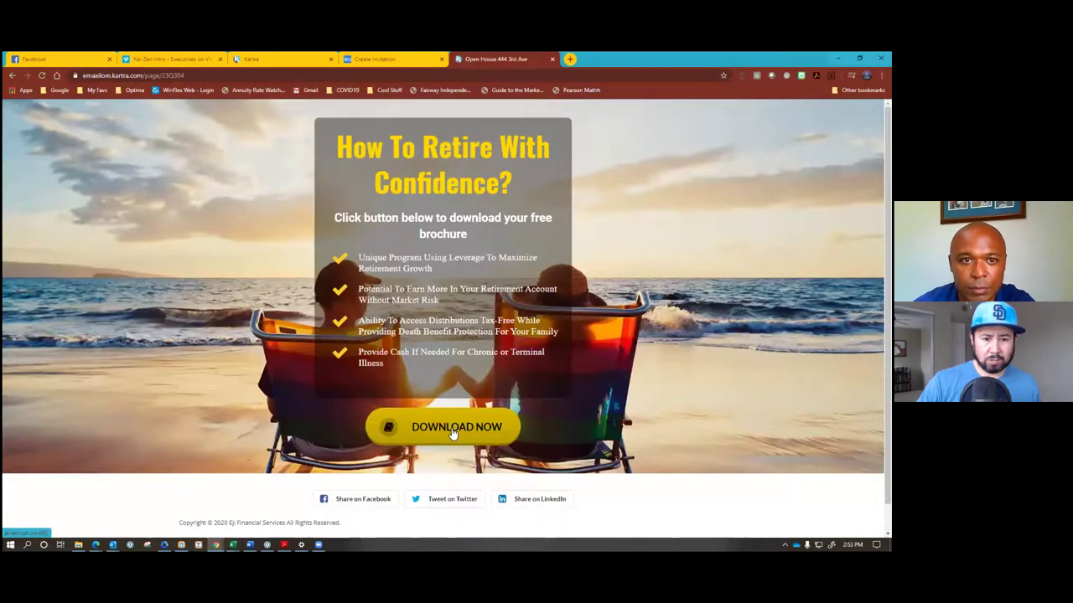
{"action": "left_click", "coordinate": [248, 57]}
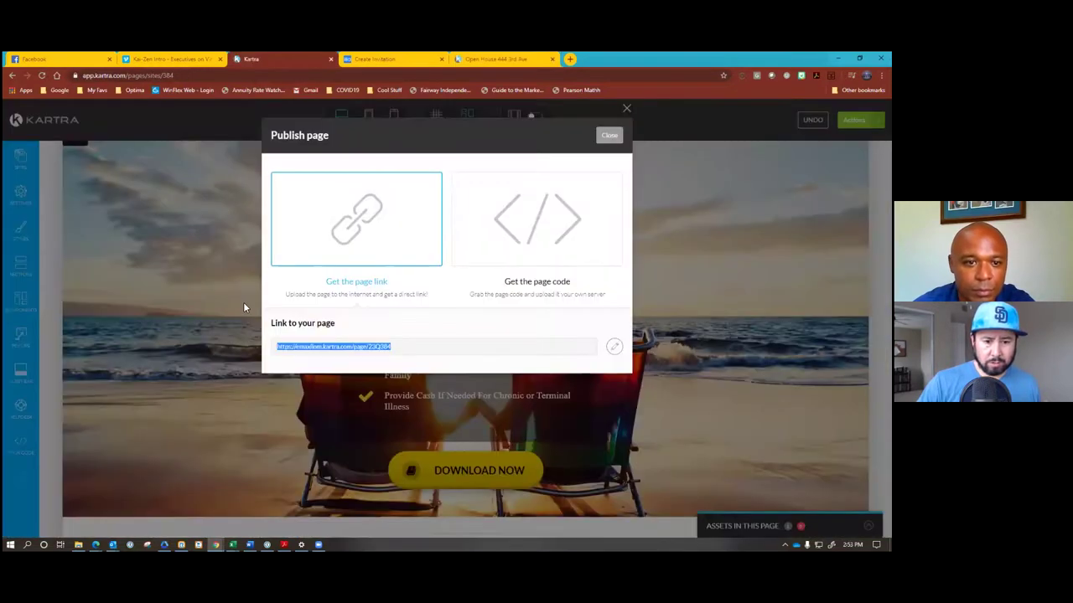
{"action": "left_click", "coordinate": [533, 67]}
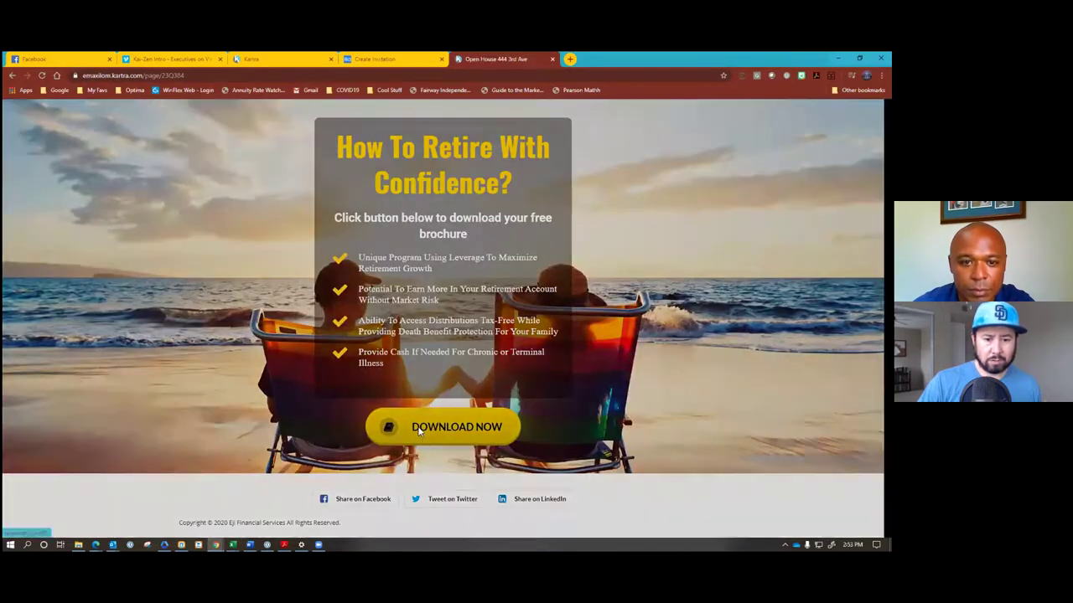
{"action": "left_click", "coordinate": [417, 431]}
Step: Submit the brochure opt-in form to reach the Thank You For Your Interest page
{"action": "left_click", "coordinate": [444, 290]}
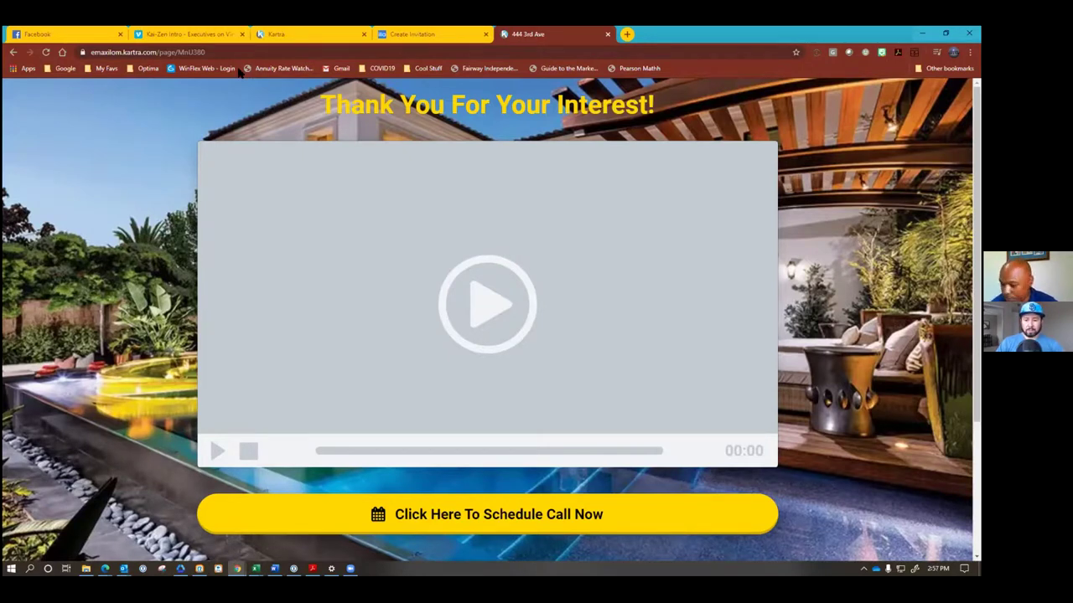
Step: Bring the File Explorer window showing the 2019 tax folder forward
{"action": "left_click", "coordinate": [85, 569]}
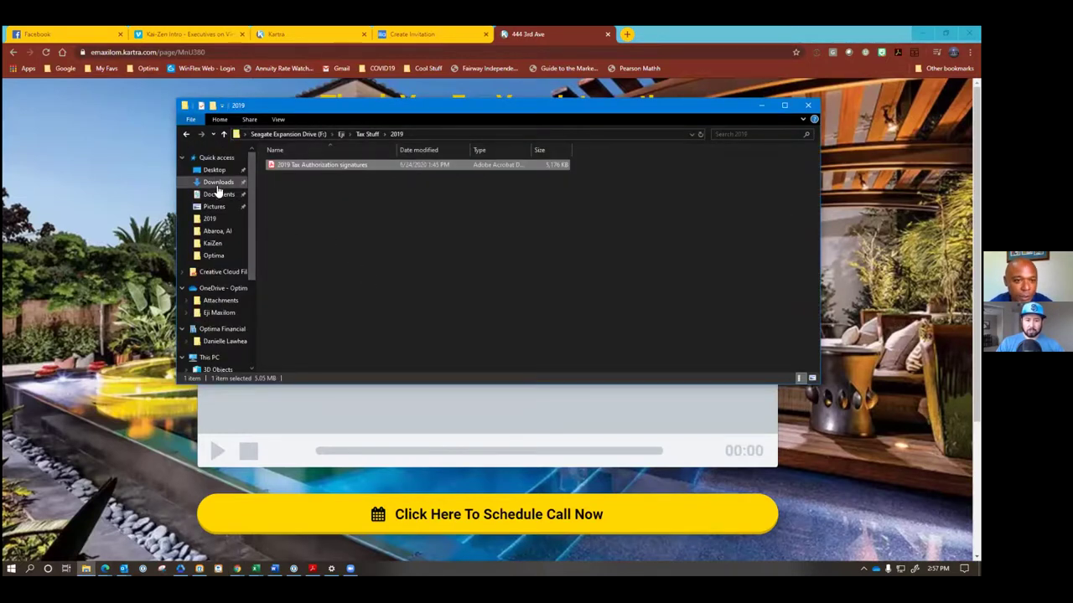
Step: Open the KaiZen folder under Downloads, then close Kartra's Publish page dialog
{"action": "left_click", "coordinate": [216, 182]}
{"action": "left_click", "coordinate": [214, 243]}
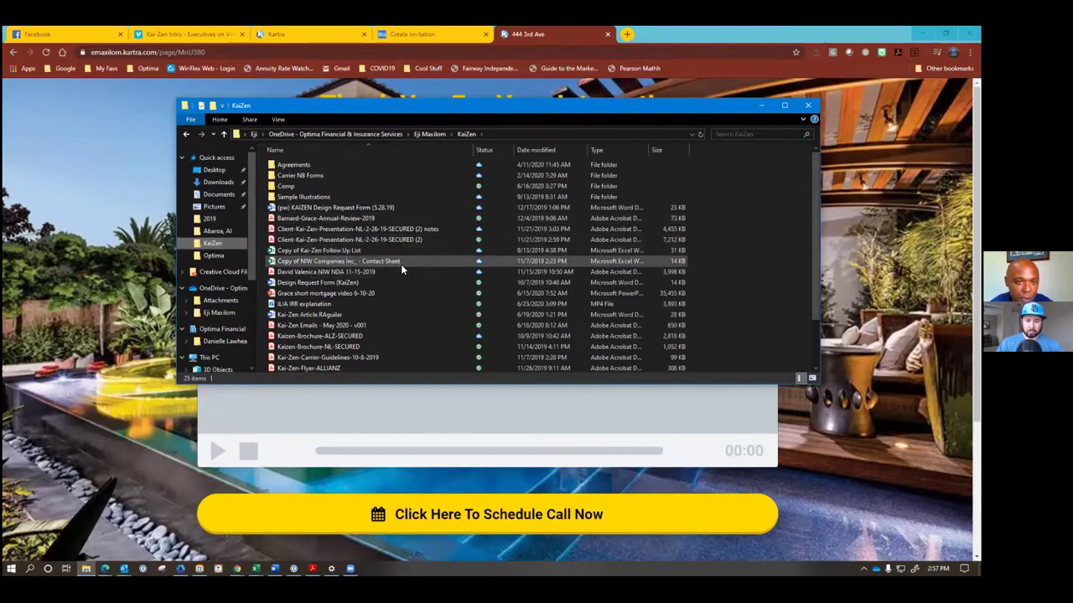
{"action": "left_click", "coordinate": [319, 34]}
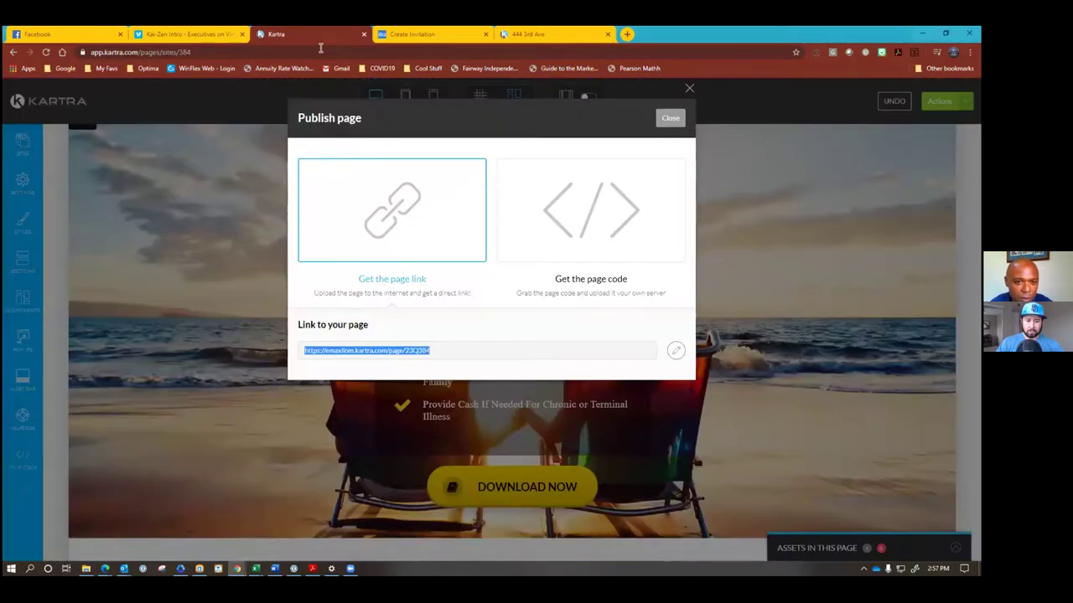
{"action": "left_click", "coordinate": [767, 147]}
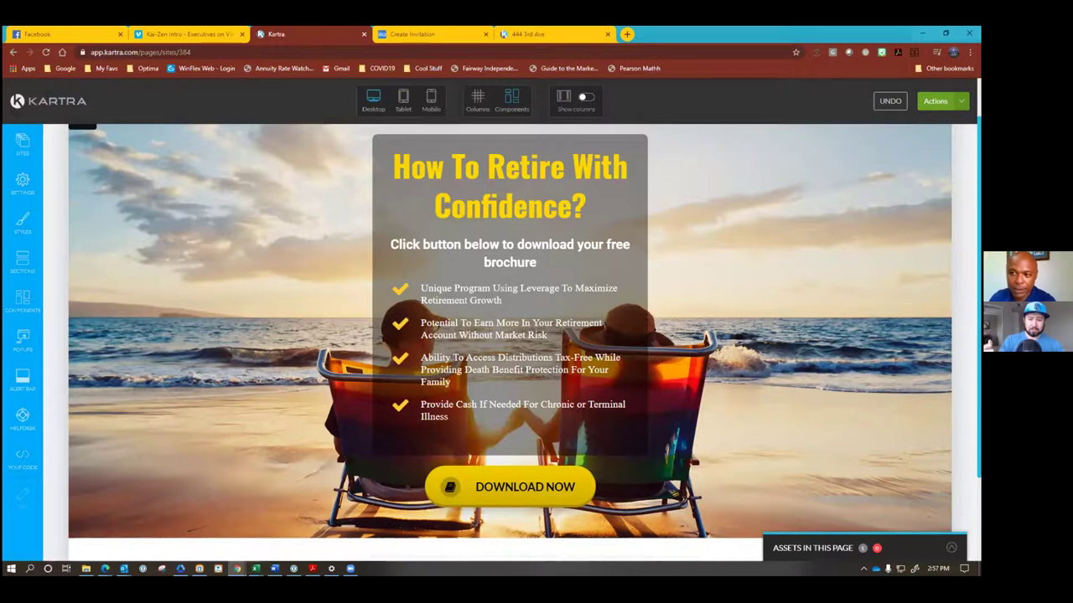
Step: Exit the page editor via Actions > Return to Dashboard, confirming the exit
{"action": "left_click", "coordinate": [935, 100]}
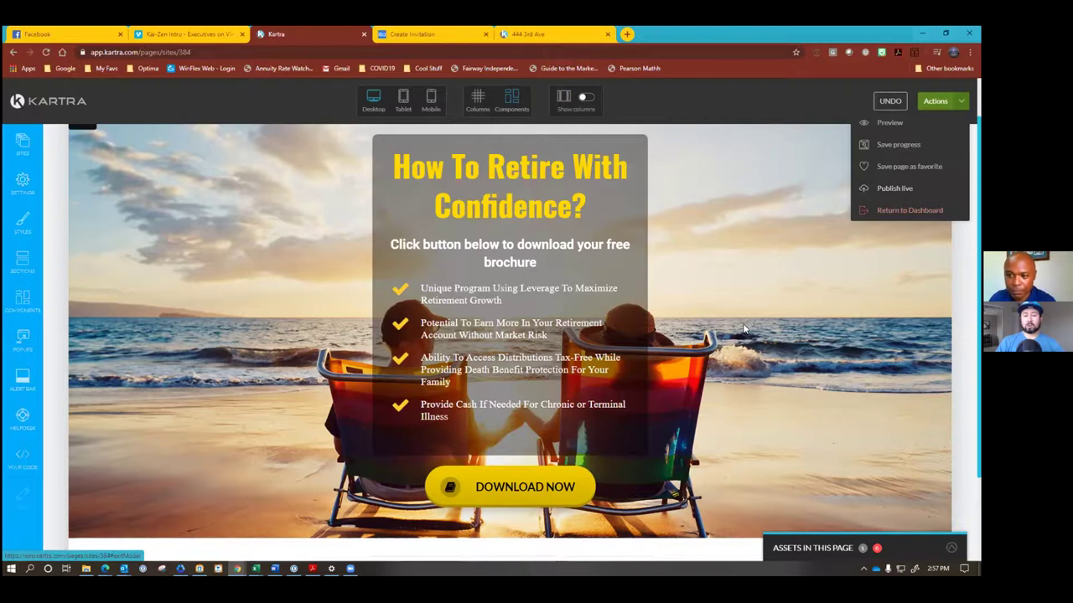
{"action": "left_click", "coordinate": [910, 211]}
{"action": "left_click", "coordinate": [583, 117]}
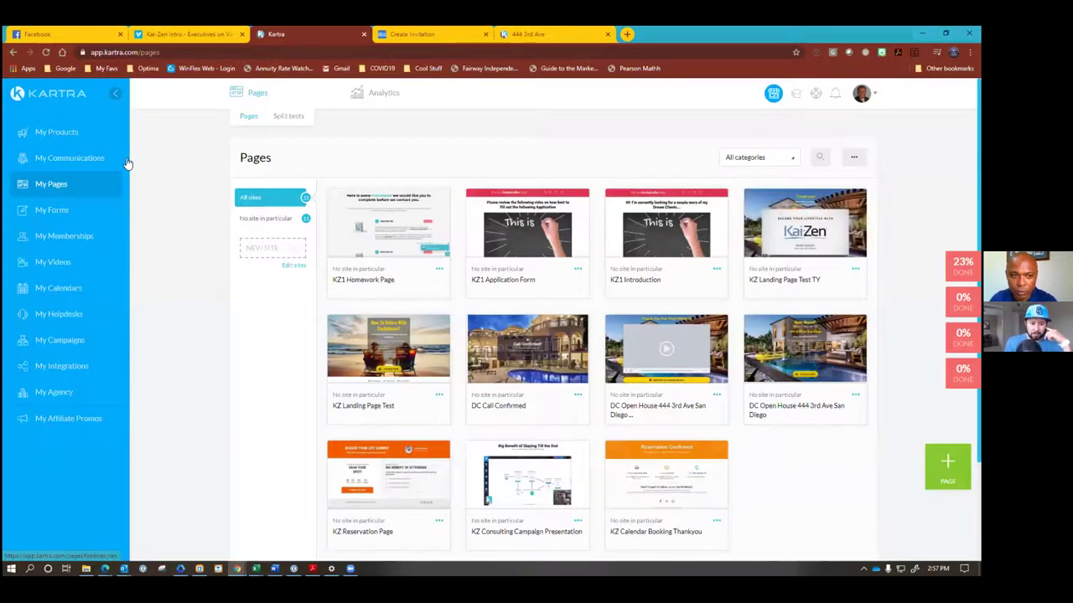
Step: Go to My Memberships > Files and start a new file upload
{"action": "left_click", "coordinate": [69, 241]}
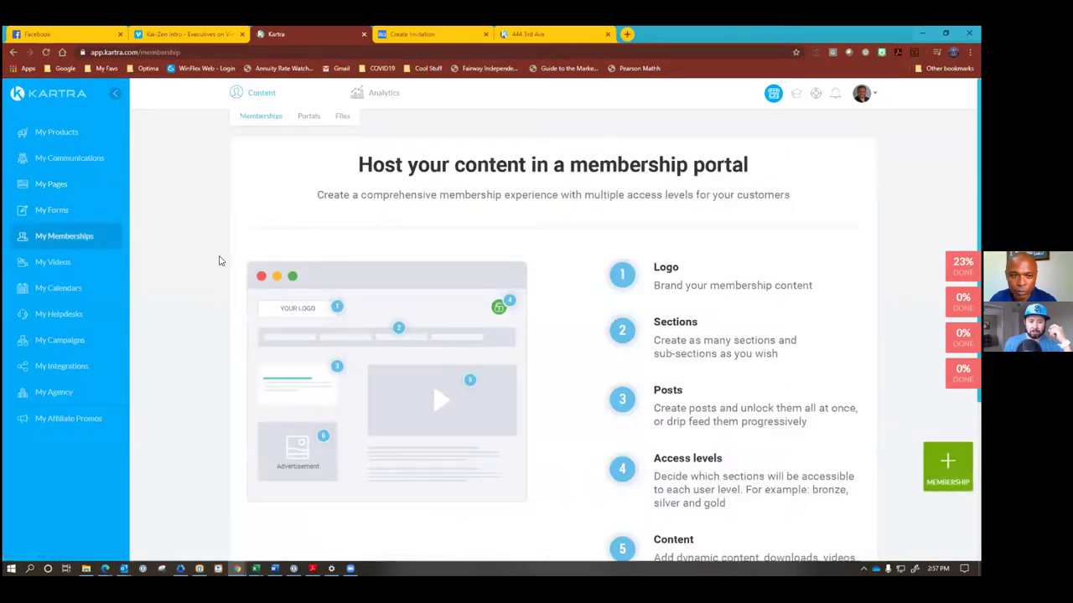
{"action": "left_click", "coordinate": [343, 118]}
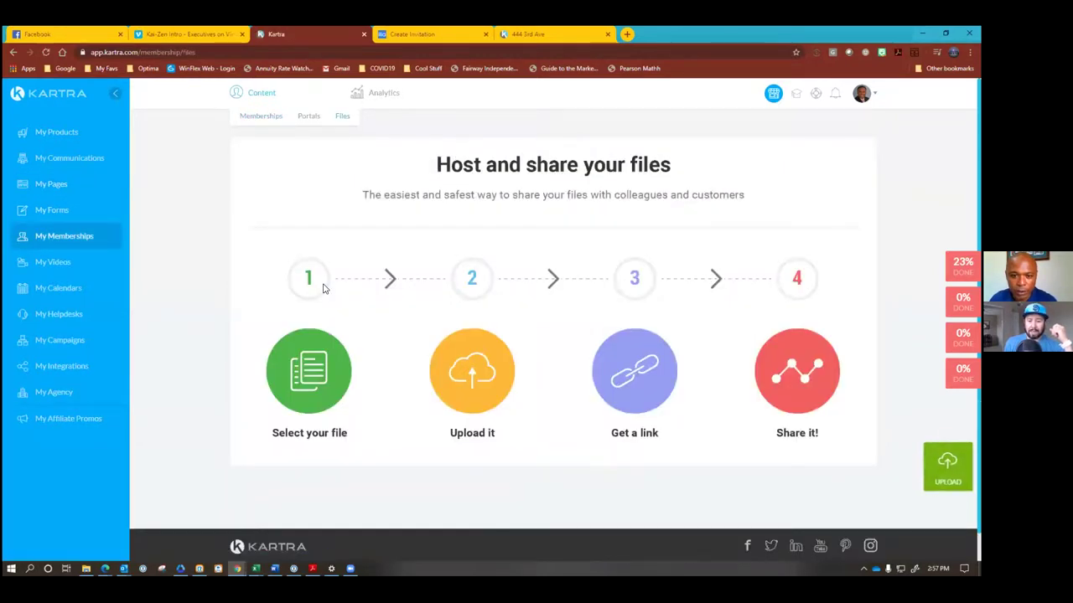
{"action": "left_click", "coordinate": [594, 428]}
Step: Pick the Why Is Retirement Hard - Kai-Zen White Paper PDF from the KaiZen folder
{"action": "left_click", "coordinate": [586, 179]}
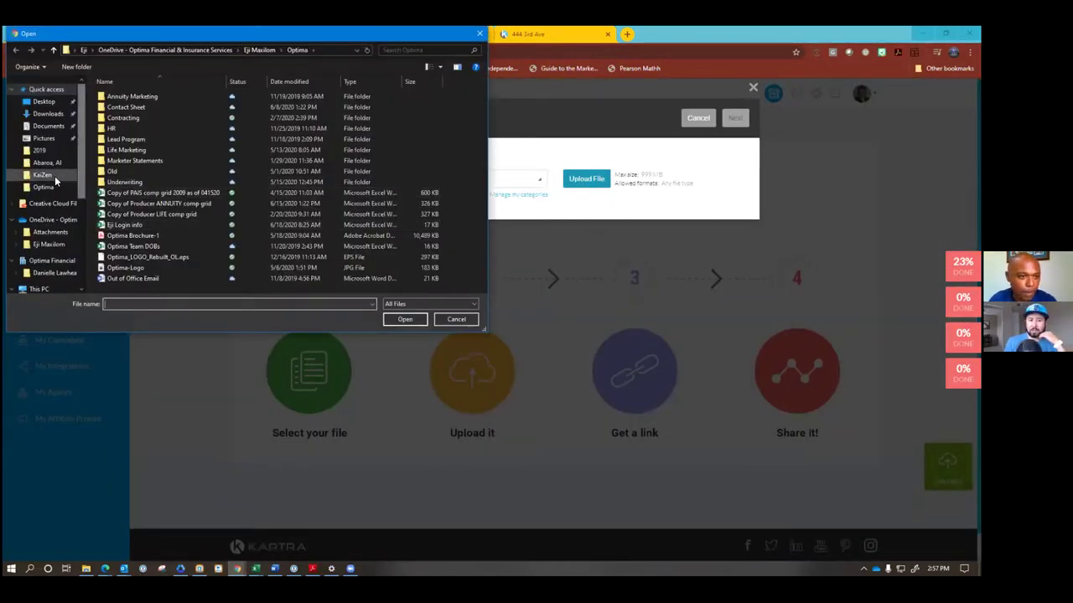
{"action": "left_click", "coordinate": [42, 174]}
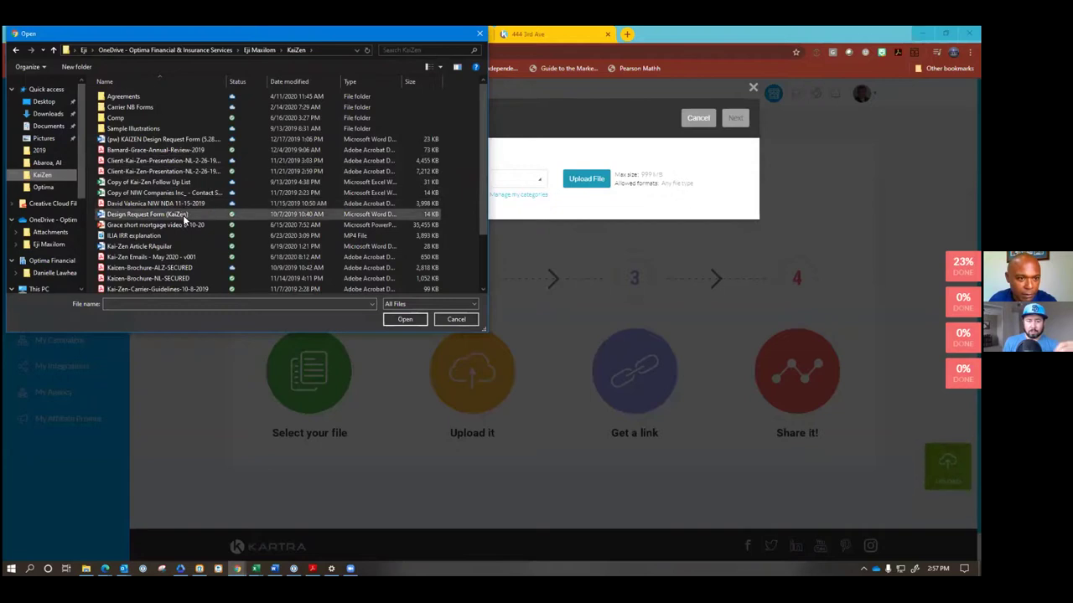
{"action": "scroll", "coordinate": [196, 223], "scroll_direction": "down", "scroll_amount": 1}
{"action": "scroll", "coordinate": [195, 223], "scroll_direction": "down", "scroll_amount": 1}
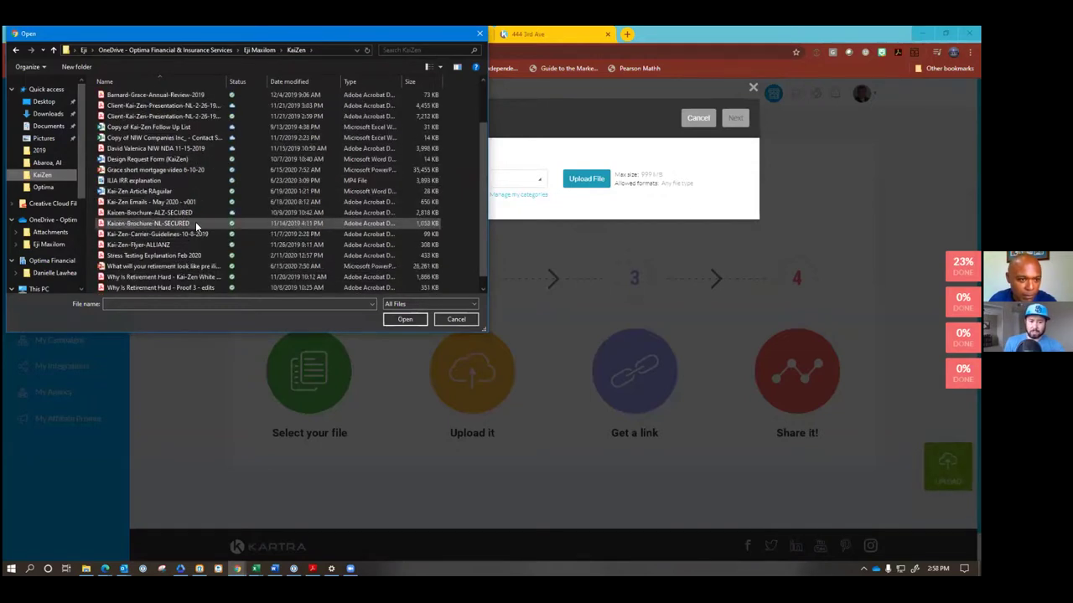
{"action": "scroll", "coordinate": [196, 225], "scroll_direction": "down", "scroll_amount": 1}
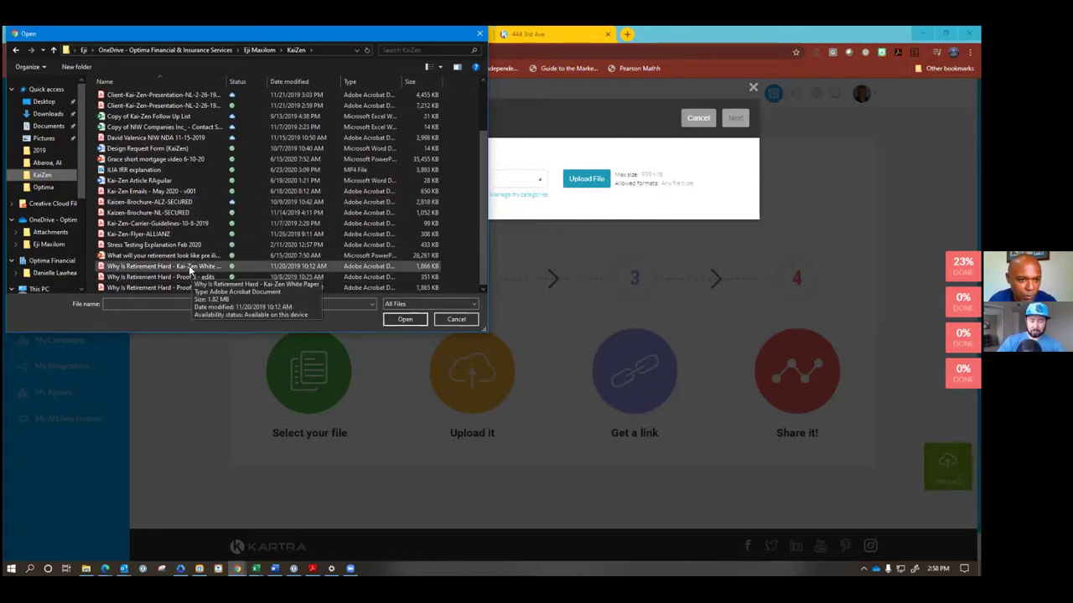
{"action": "double_click", "coordinate": [191, 267]}
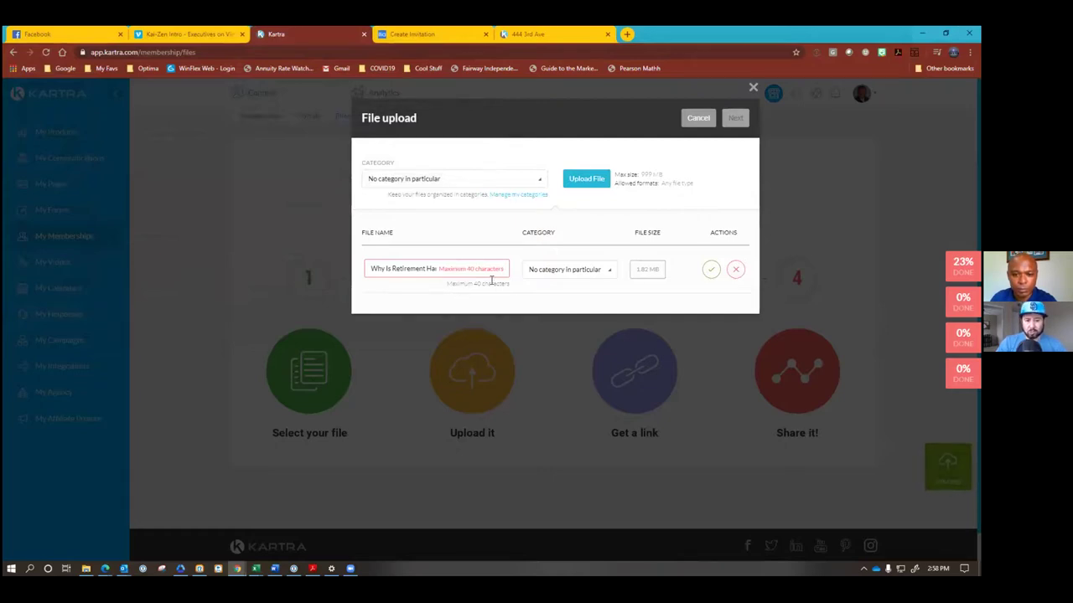
Step: Rename the PDF to 'Why Is Retirement Hard', save the name, and upload it to Hosted files
{"action": "left_click", "coordinate": [423, 269]}
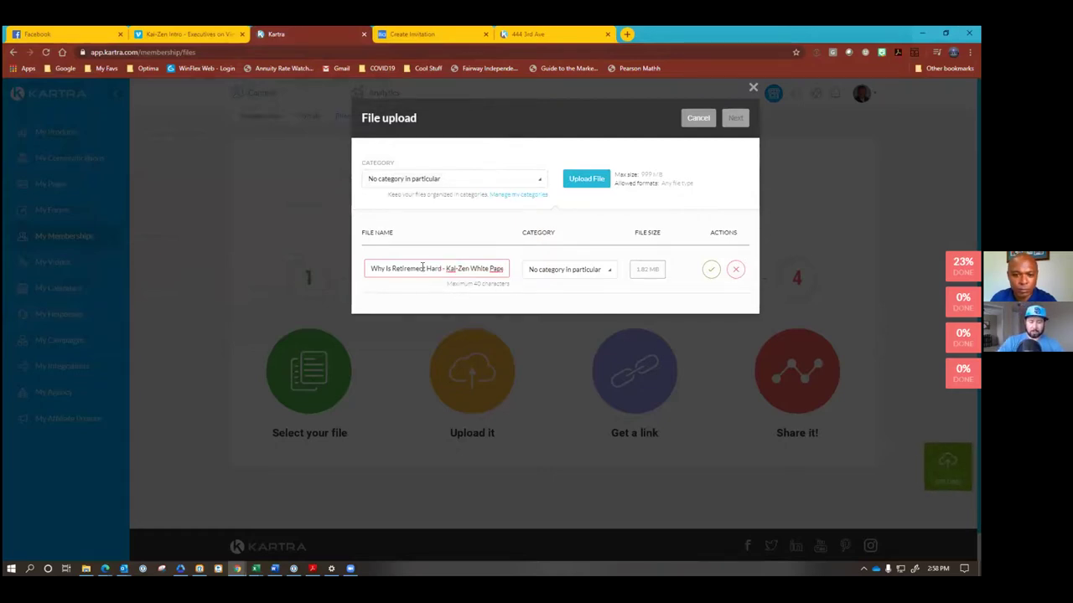
{"action": "left_click", "coordinate": [499, 275]}
{"action": "key", "text": "Right"}
{"action": "key", "text": "Right"}
{"action": "key", "text": "Right"}
{"action": "key", "text": "Right"}
{"action": "key", "text": "Right"}
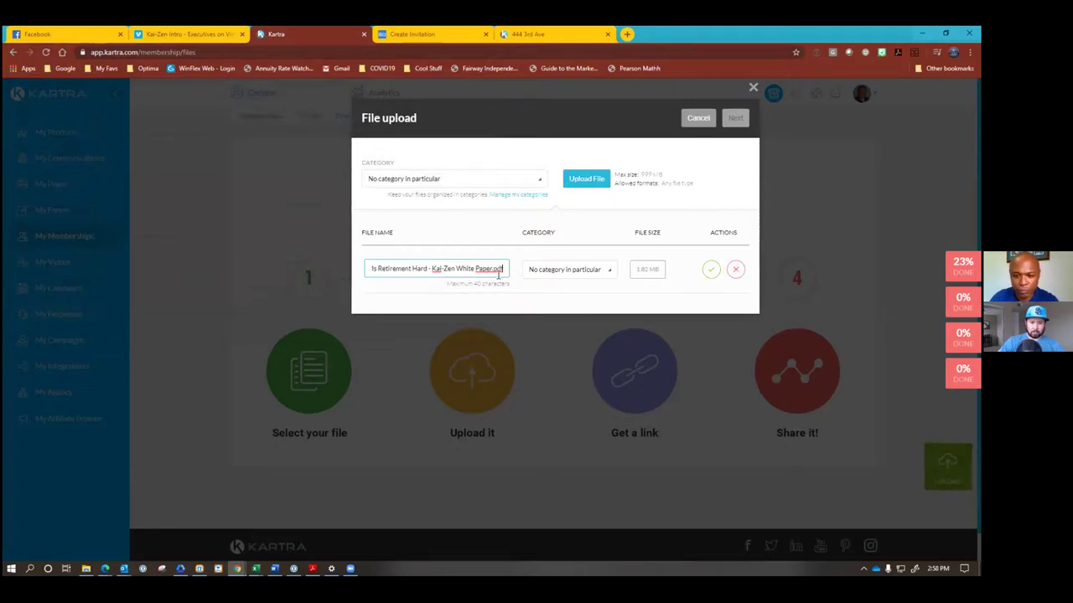
{"action": "key", "text": "BackSpace"}
{"action": "key", "text": "BackSpace"}
{"action": "key", "text": "BackSpace"}
{"action": "key", "text": "BackSpace"}
{"action": "key", "text": "BackSpace"}
{"action": "key", "text": "BackSpace"}
{"action": "key", "text": "BackSpace"}
{"action": "key", "text": "BackSpace"}
{"action": "key", "text": "BackSpace"}
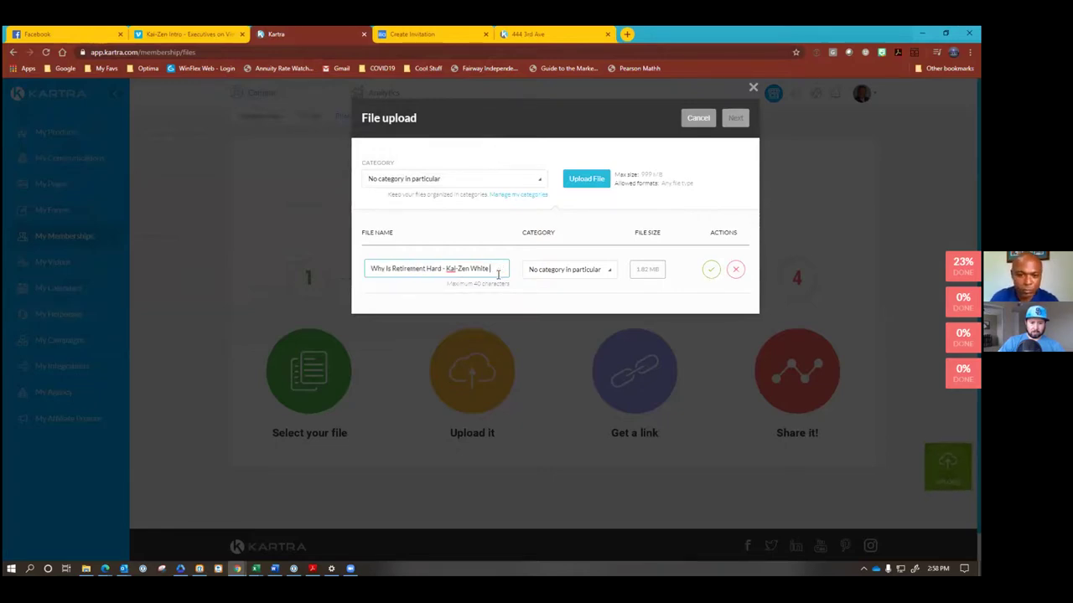
{"action": "key", "text": "BackSpace"}
{"action": "key", "text": "BackSpace"}
{"action": "key", "text": "BackSpace"}
{"action": "key", "text": "BackSpace"}
{"action": "key", "text": "BackSpace"}
{"action": "key", "text": "BackSpace"}
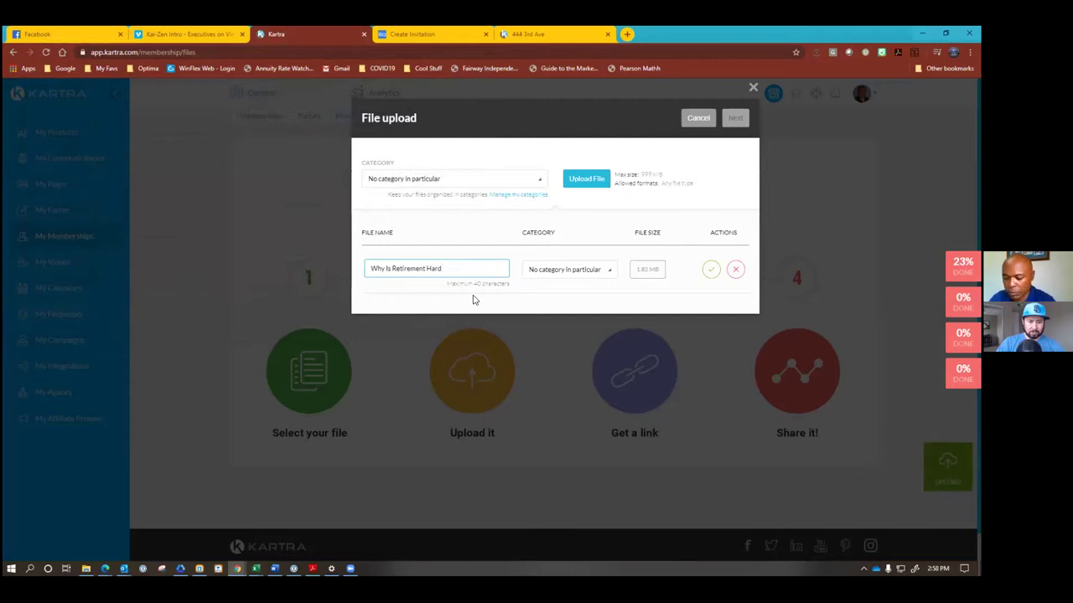
{"action": "left_click", "coordinate": [706, 278]}
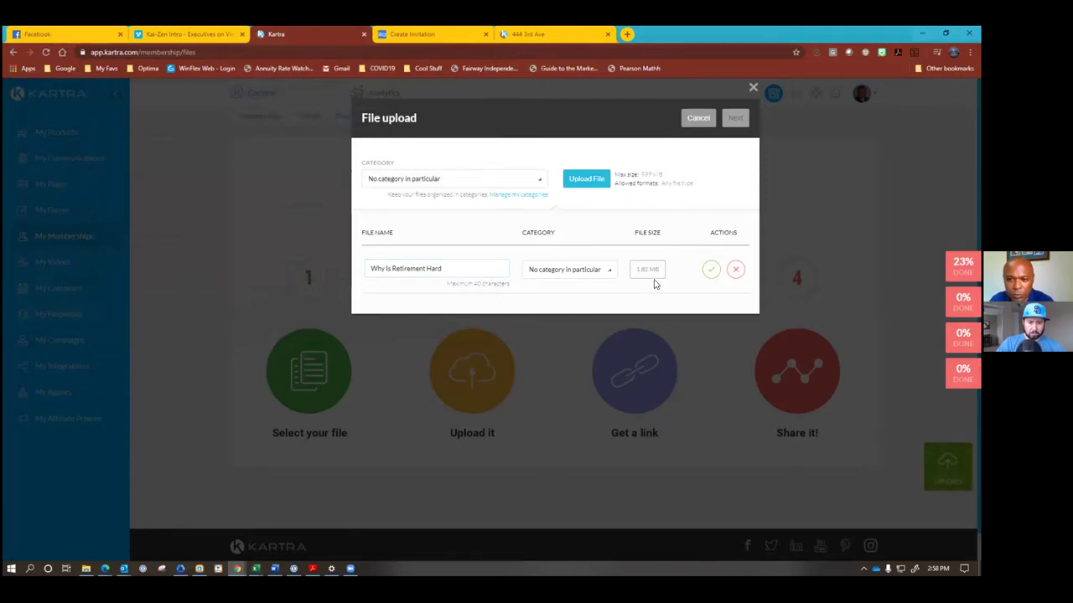
{"action": "left_click", "coordinate": [711, 269]}
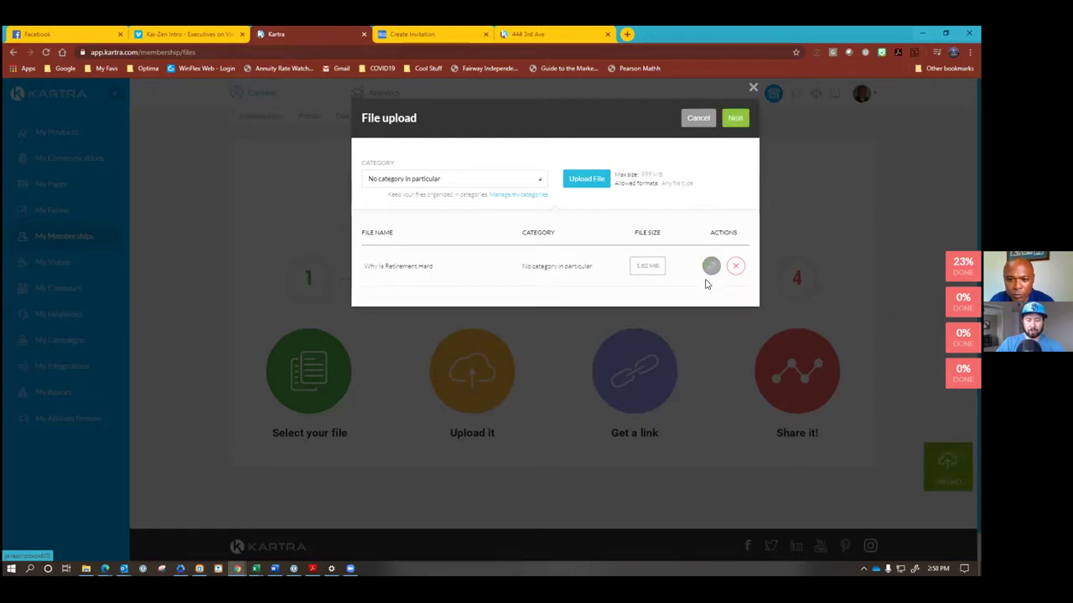
{"action": "left_click", "coordinate": [730, 122]}
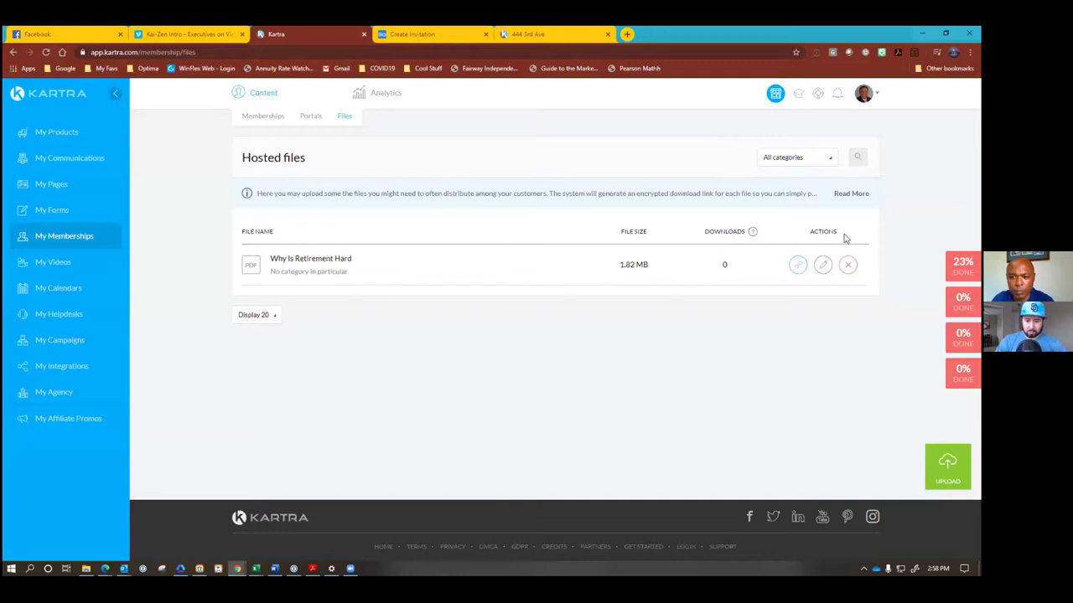
{"action": "left_click", "coordinate": [797, 265]}
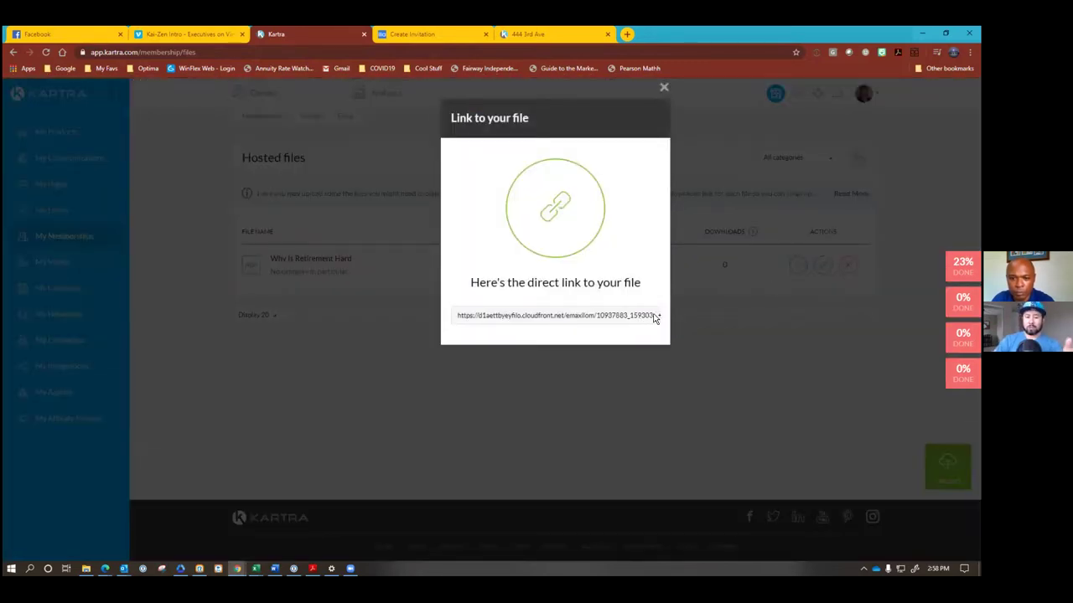
{"action": "left_click_drag", "start_coordinate": [655, 316], "coordinate": [532, 311]}
{"action": "left_click", "coordinate": [481, 318]}
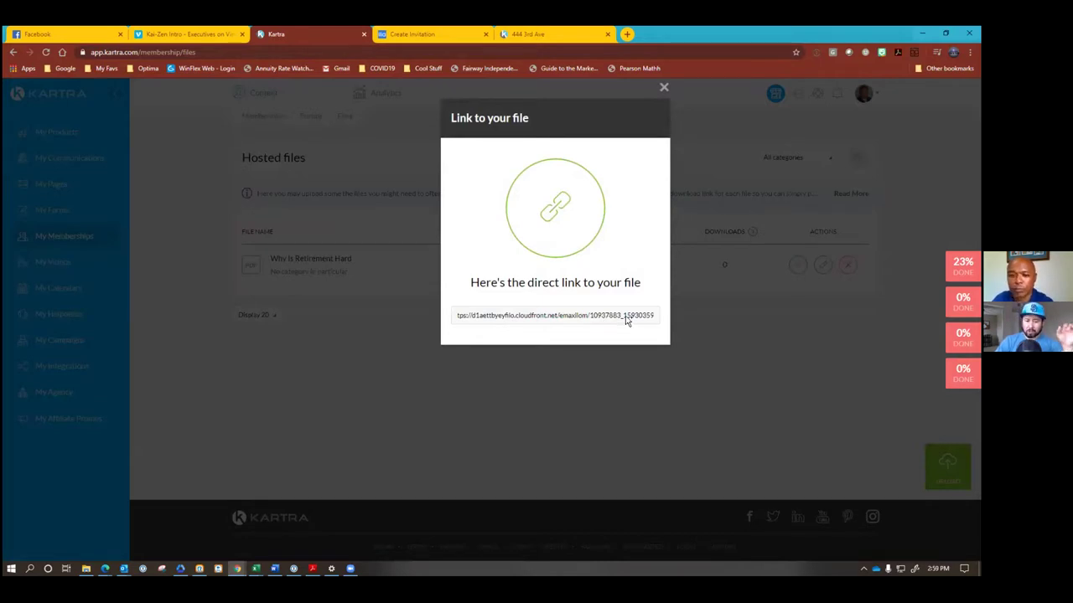
{"action": "left_click_drag", "start_coordinate": [642, 317], "coordinate": [417, 319]}
{"action": "left_click", "coordinate": [656, 322]}
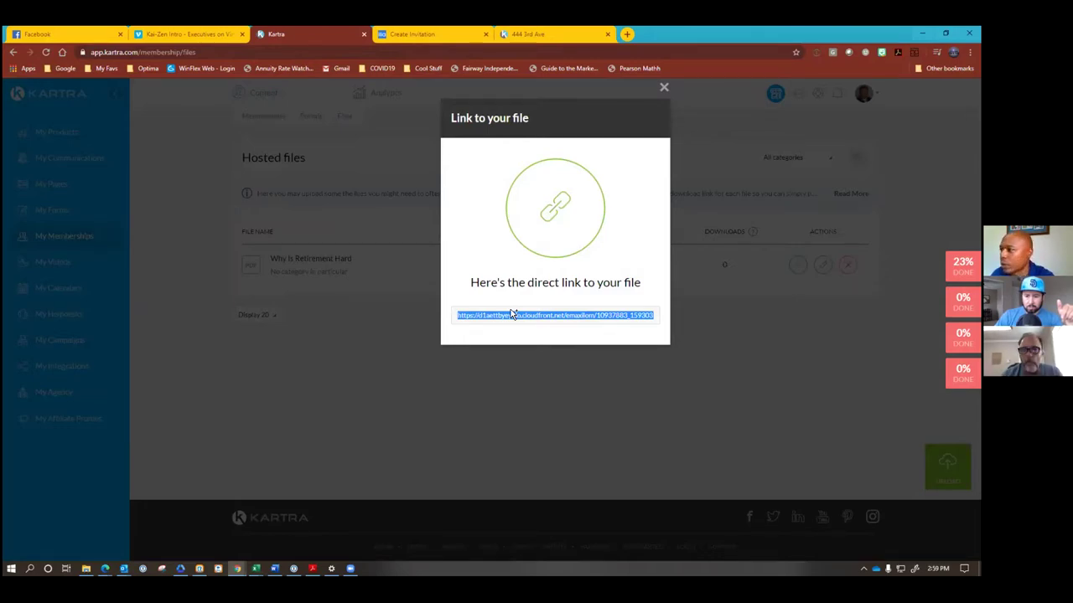
{"action": "key", "text": "alt+Tab"}
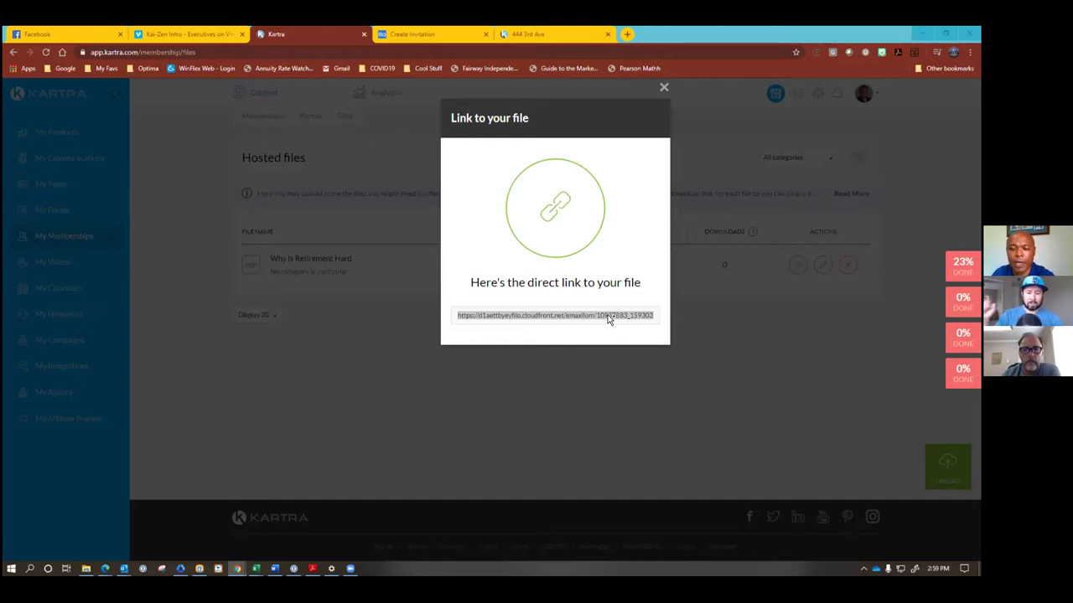
{"action": "left_click", "coordinate": [664, 87]}
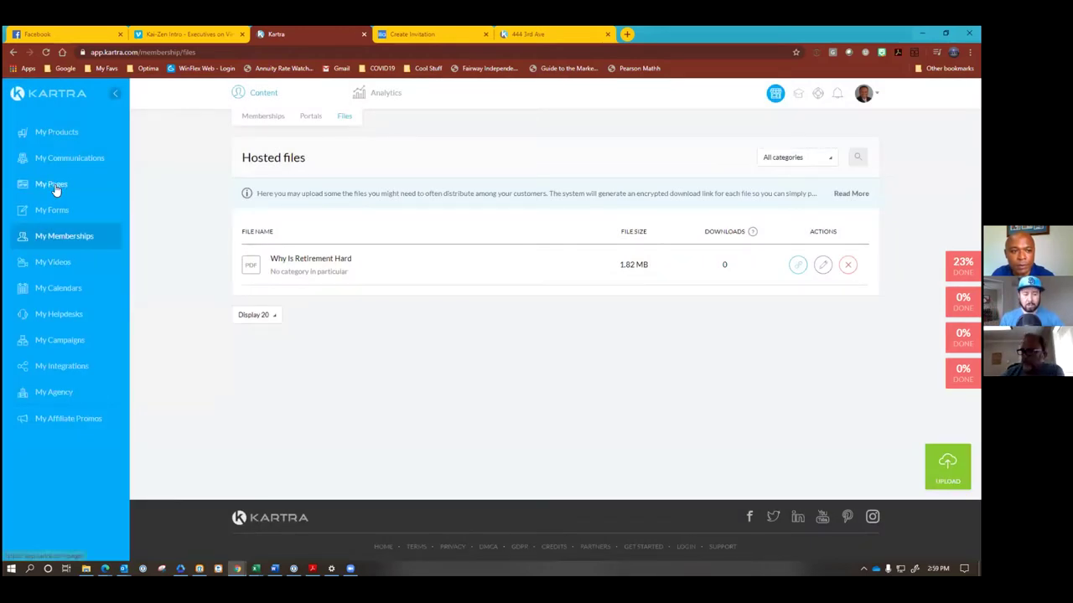
Step: Review the KZ List details under lead lists, then save and close them
{"action": "left_click", "coordinate": [57, 158]}
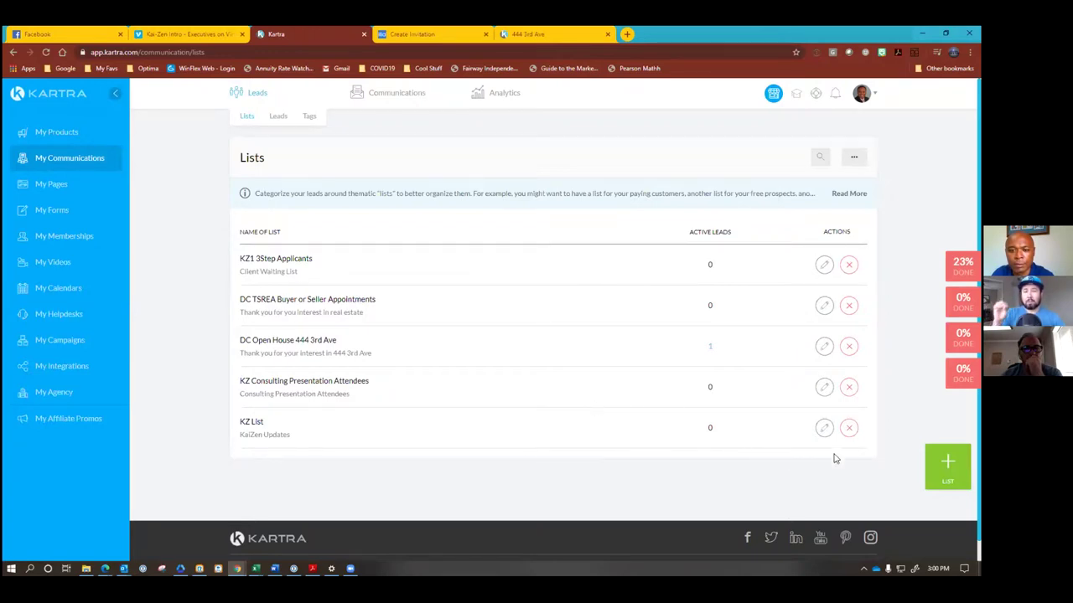
{"action": "left_click", "coordinate": [824, 427]}
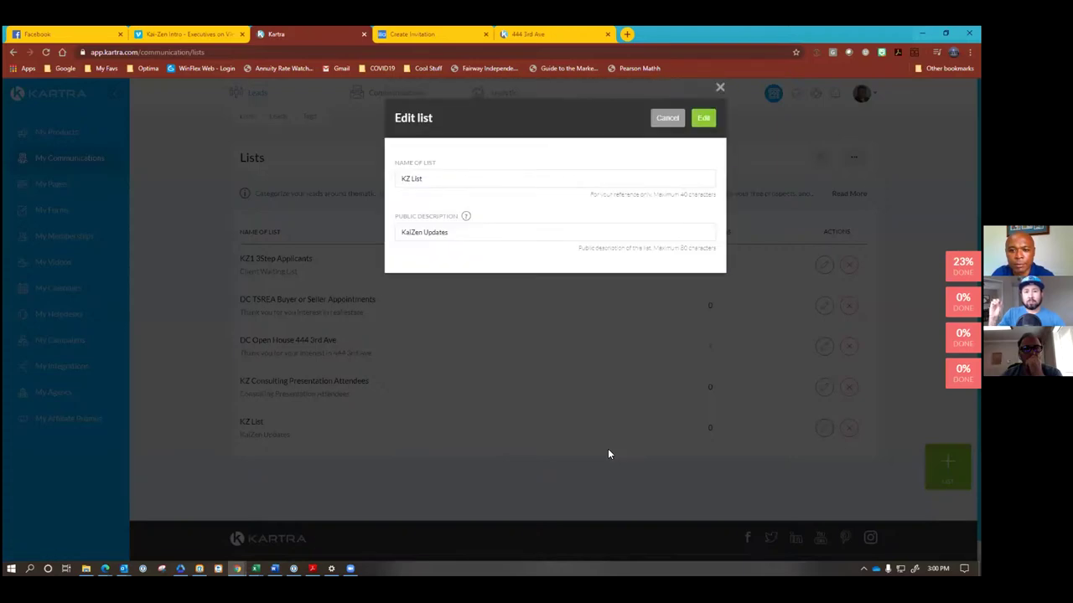
{"action": "left_click", "coordinate": [704, 119]}
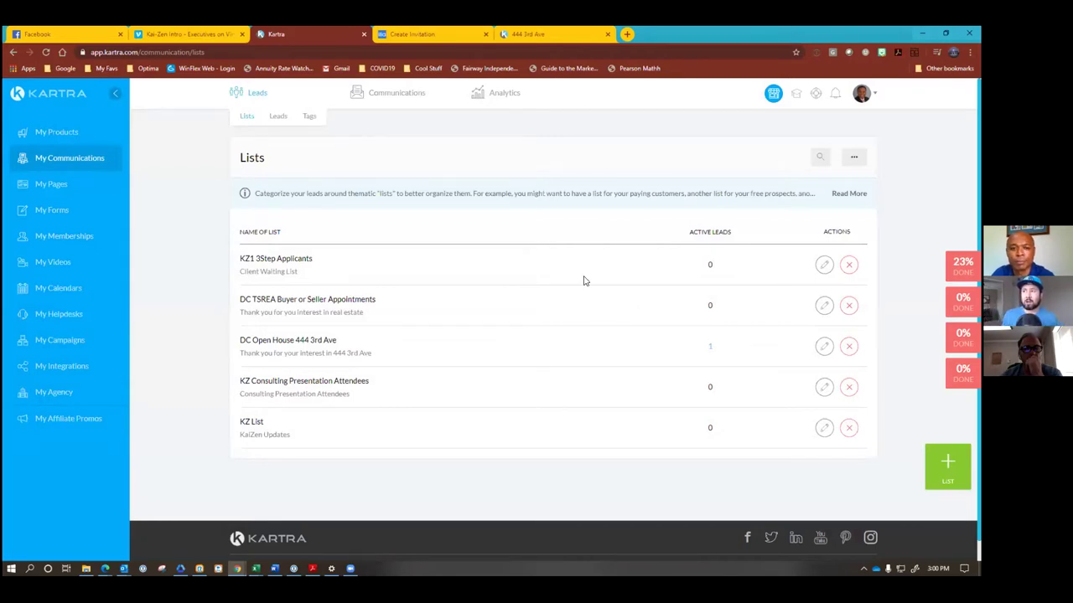
Step: Edit the DC Open House 444 3rd Ave sequence from the Sequences list
{"action": "mouse_move", "coordinate": [368, 94]}
{"action": "left_click", "coordinate": [391, 115]}
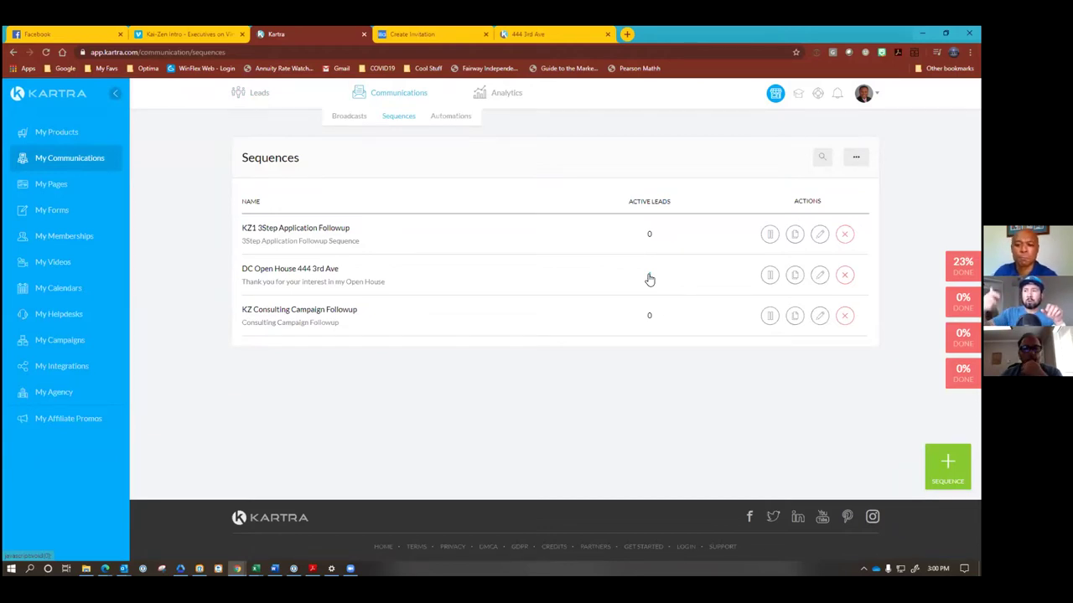
{"action": "left_click", "coordinate": [819, 275]}
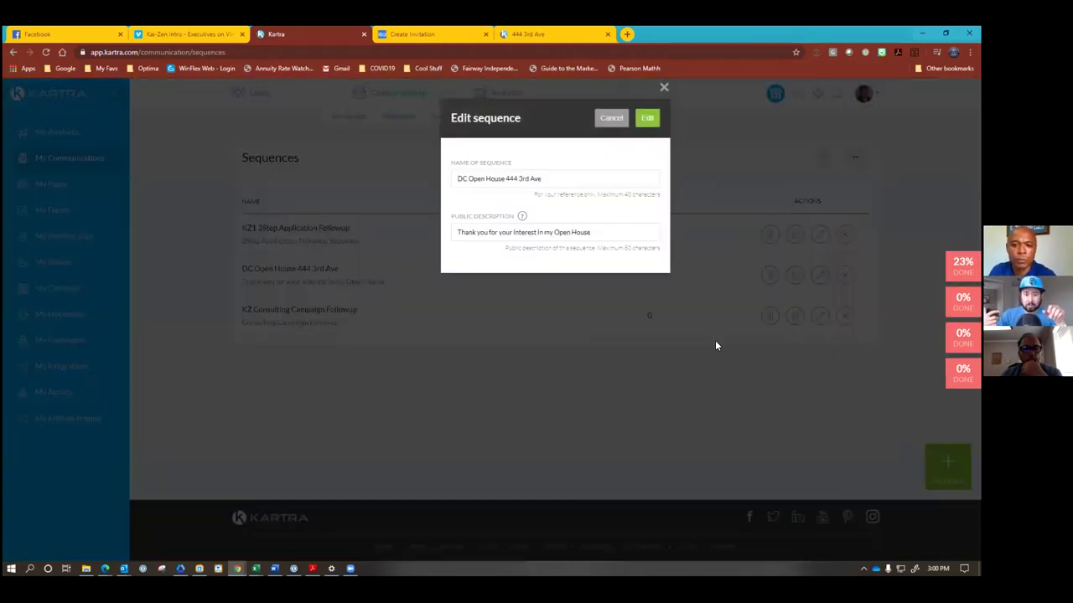
{"action": "left_click", "coordinate": [645, 120]}
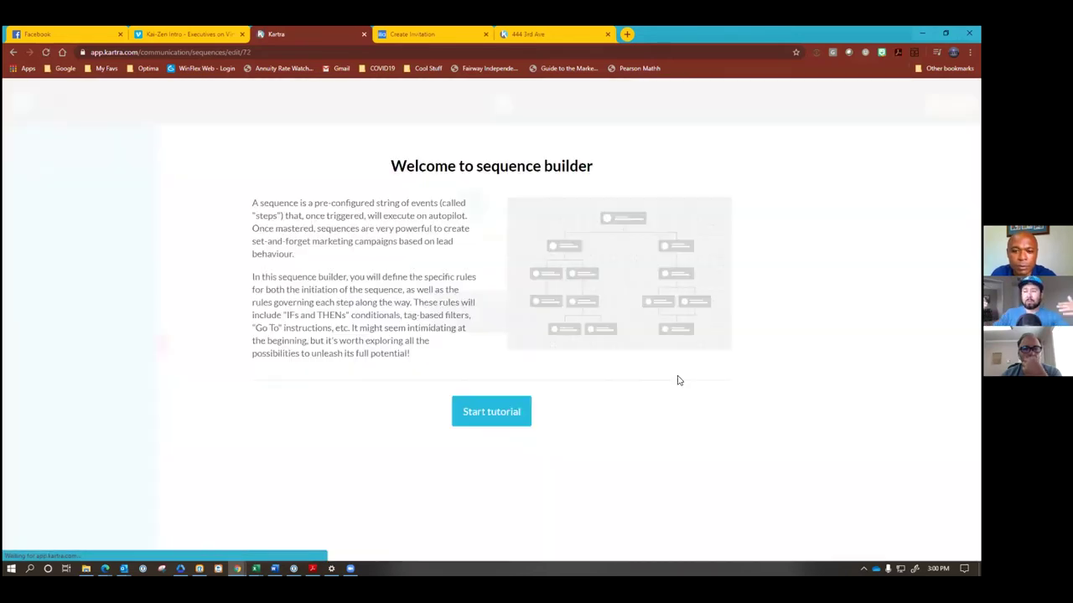
Step: Step through every sequence builder tutorial screen, tick Don't show again, and choose Let's get started
{"action": "left_click", "coordinate": [493, 419]}
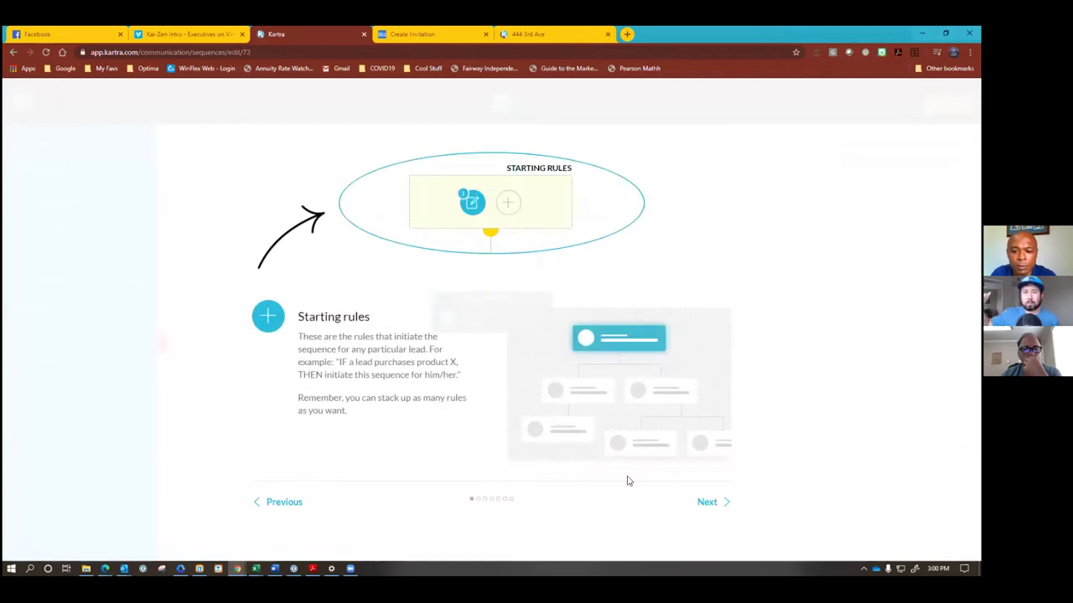
{"action": "left_click", "coordinate": [705, 502]}
{"action": "left_click", "coordinate": [707, 398]}
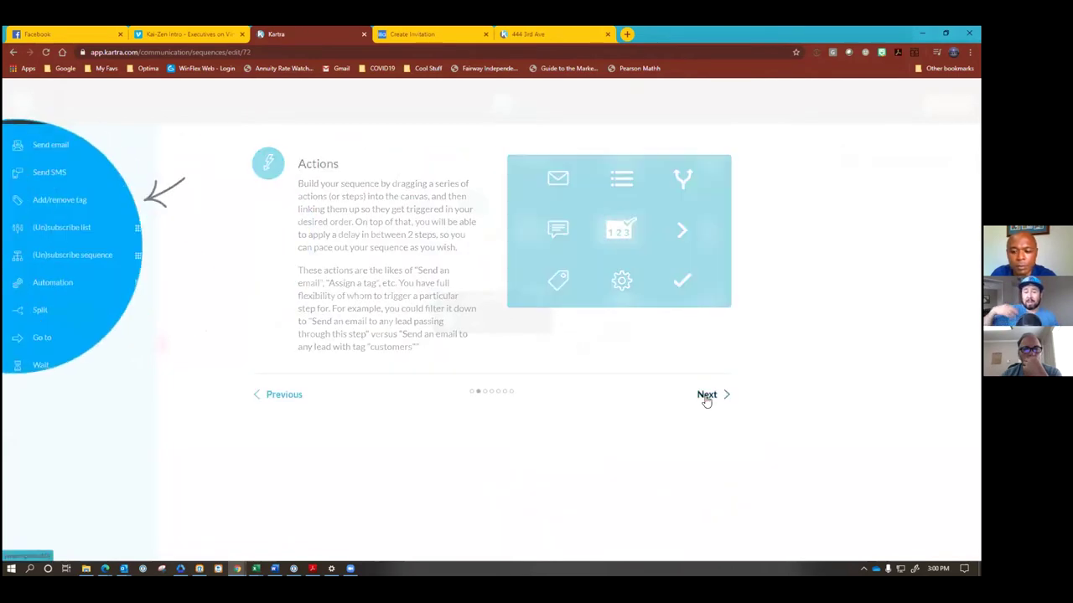
{"action": "left_click", "coordinate": [707, 399]}
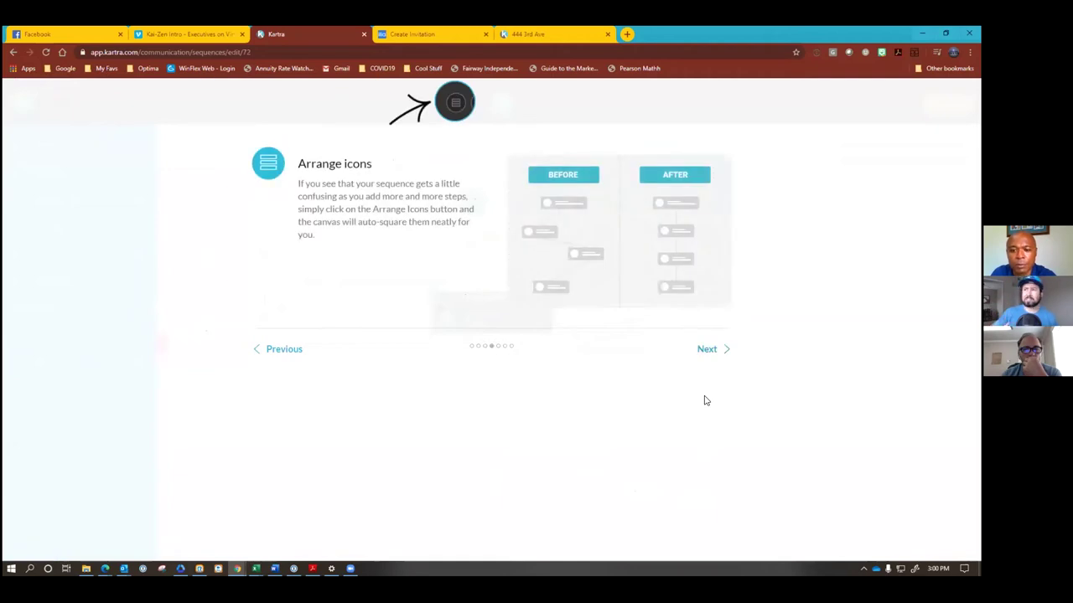
{"action": "left_click", "coordinate": [709, 355]}
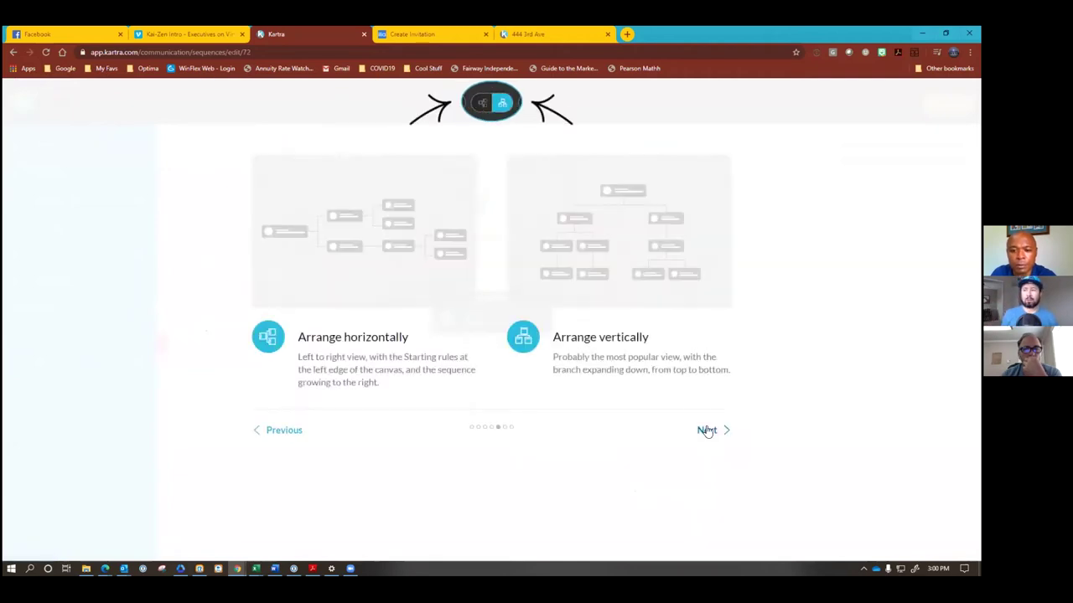
{"action": "left_click", "coordinate": [707, 431]}
{"action": "left_click", "coordinate": [707, 350]}
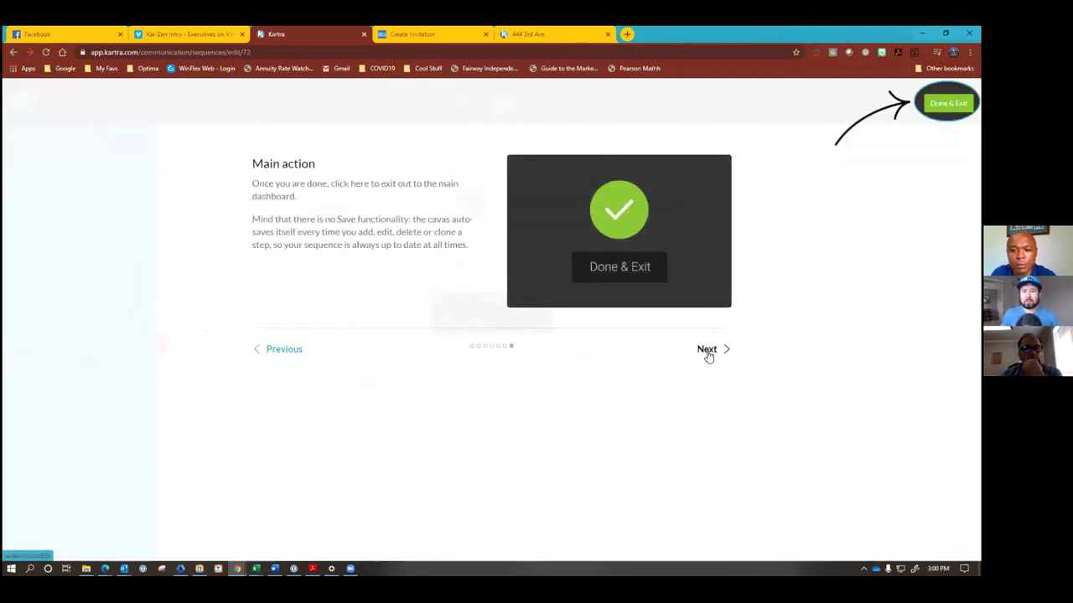
{"action": "left_click", "coordinate": [708, 352]}
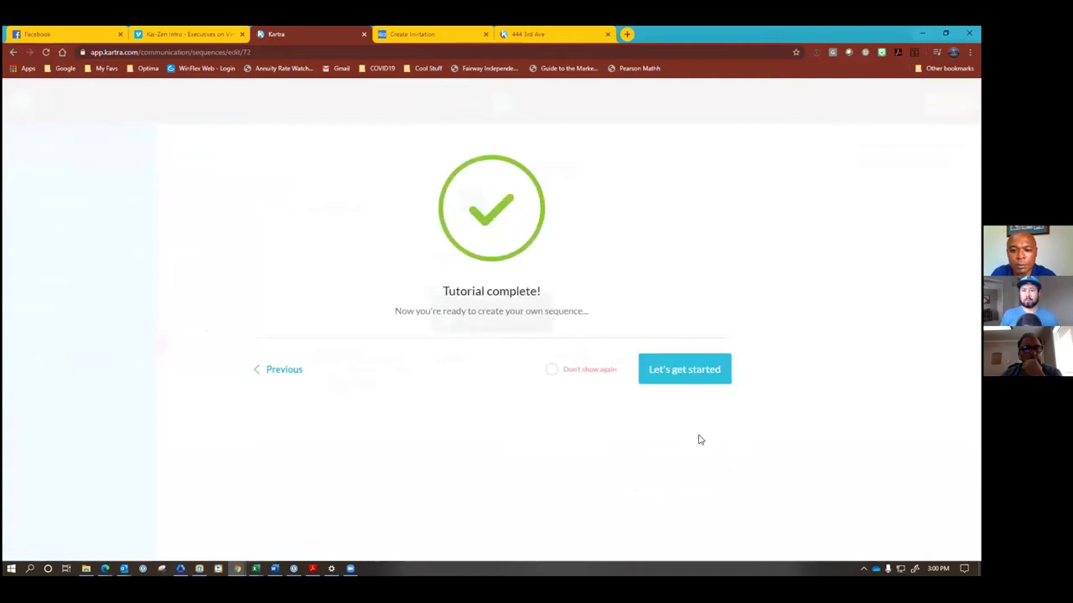
{"action": "left_click", "coordinate": [552, 370]}
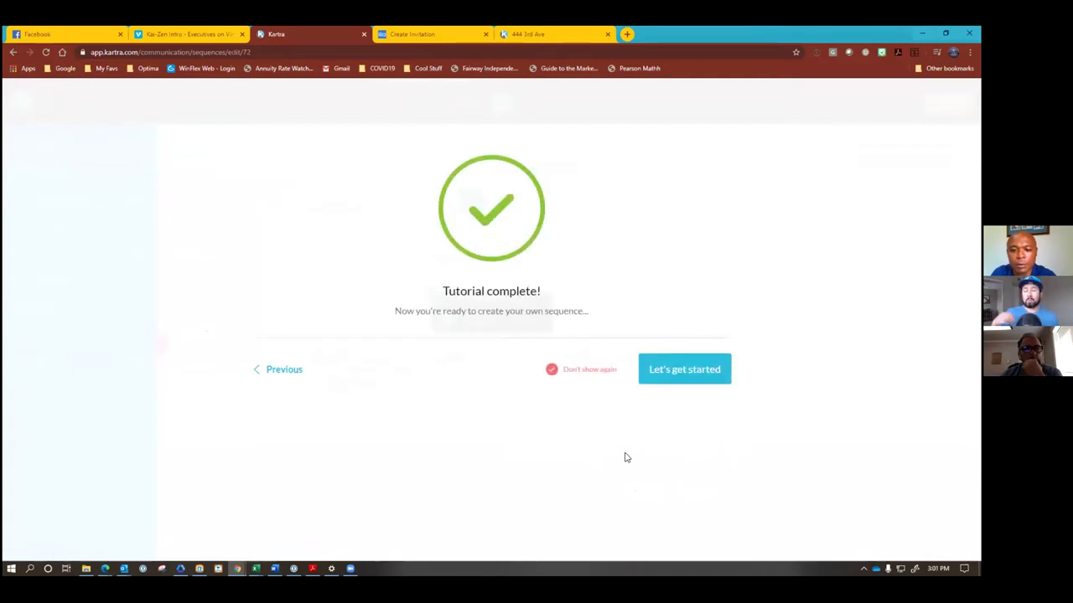
{"action": "left_click", "coordinate": [691, 370]}
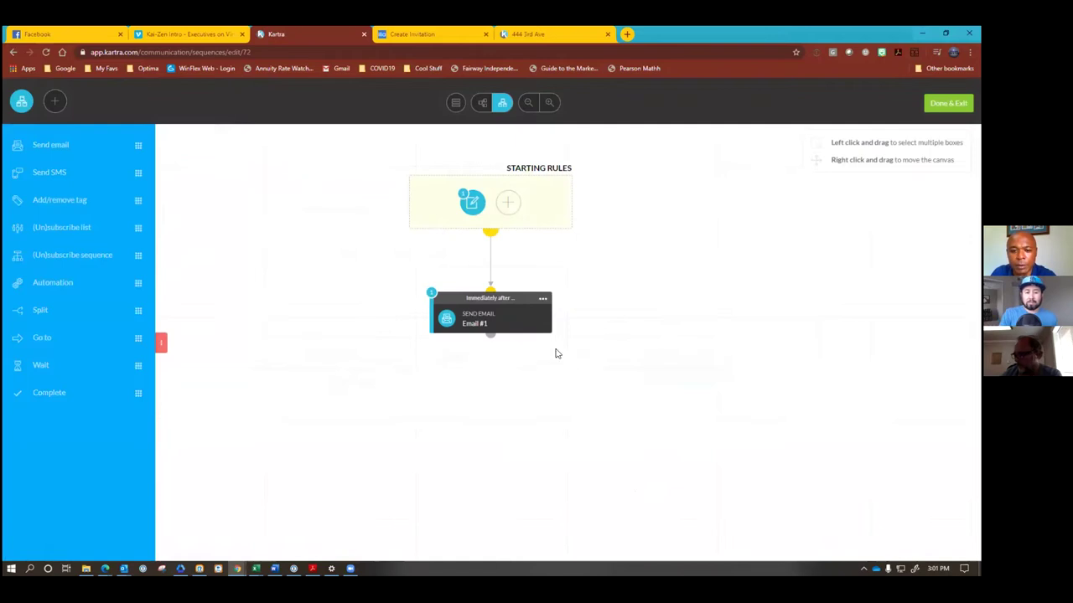
{"action": "left_click", "coordinate": [541, 298]}
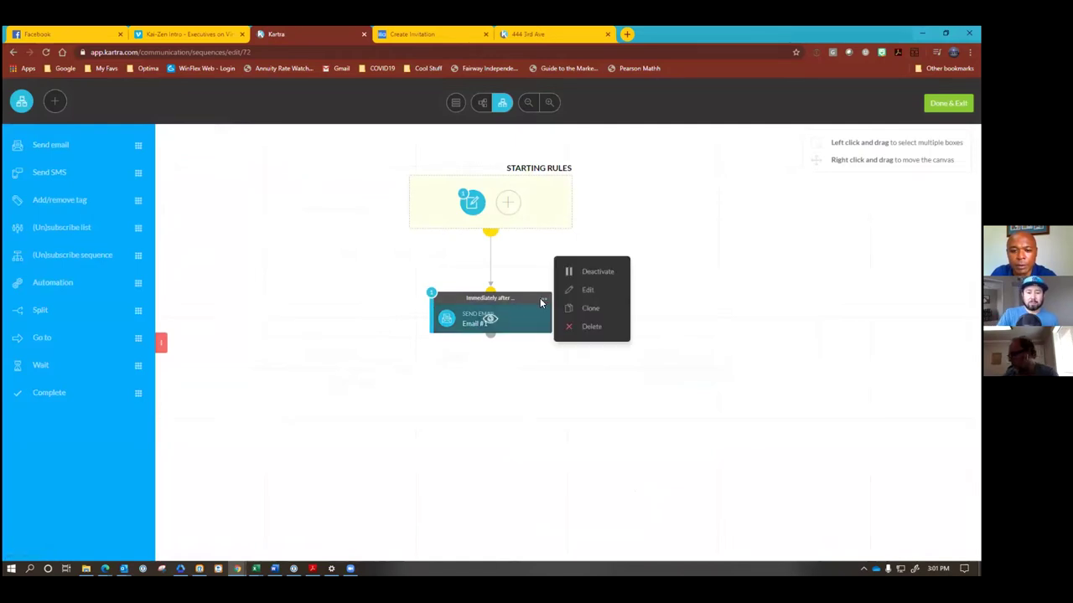
{"action": "left_click", "coordinate": [585, 291]}
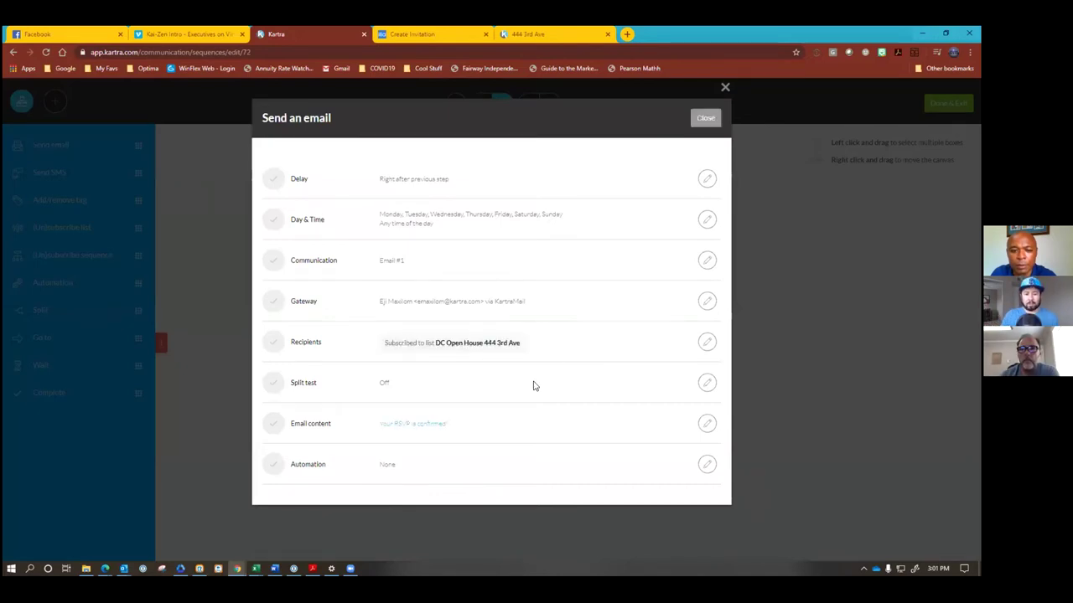
{"action": "left_click", "coordinate": [706, 423]}
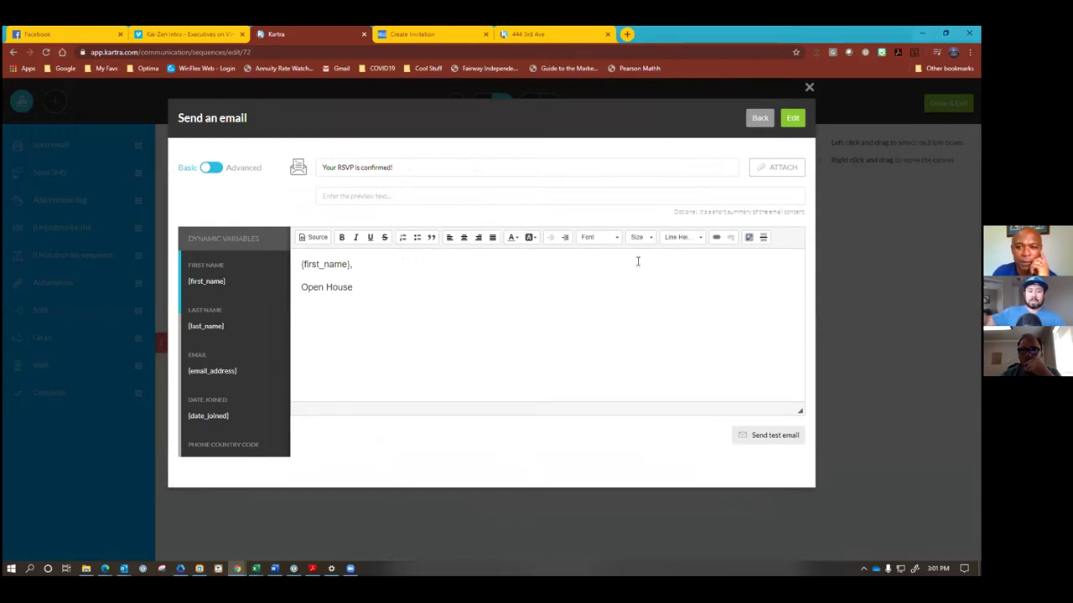
{"action": "left_click", "coordinate": [809, 88]}
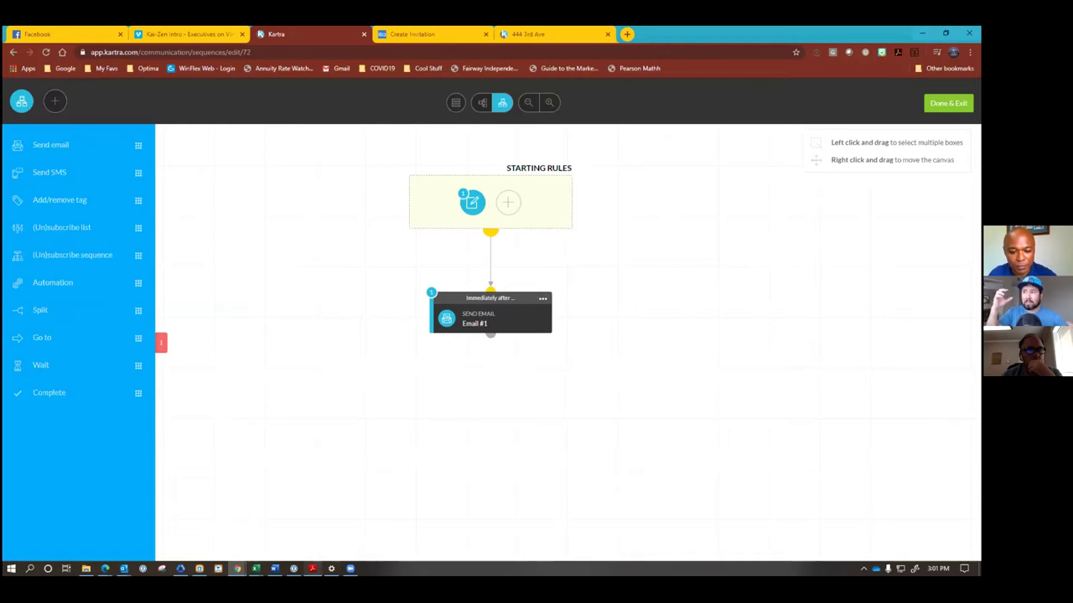
{"action": "mouse_move", "coordinate": [86, 567]}
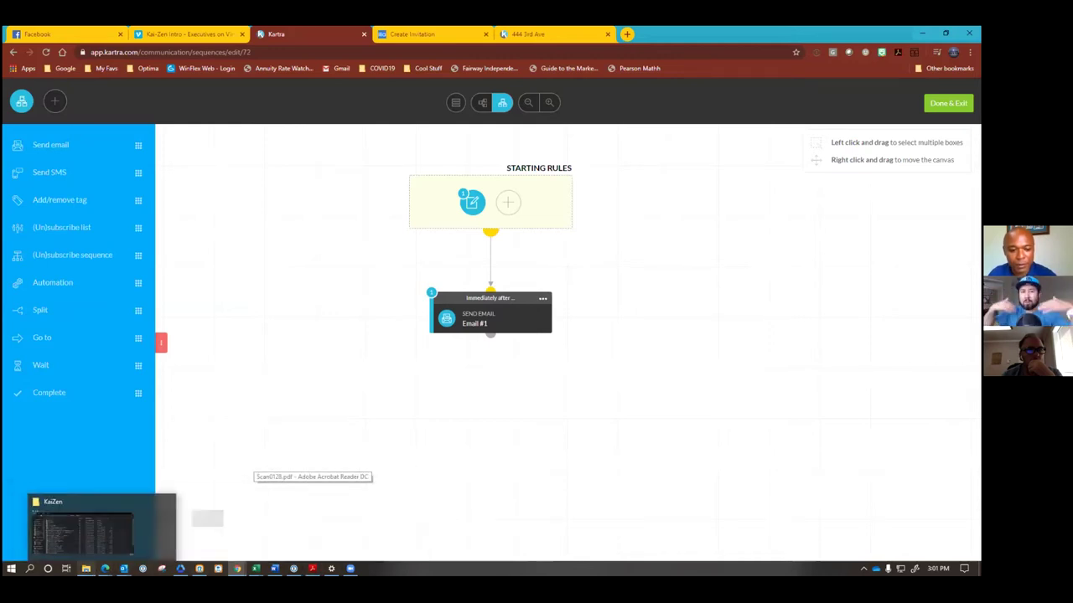
Step: In the KaiZen folder window, open the Why Is Retirement Hard - Kai-Zen White Paper PDF
{"action": "left_click", "coordinate": [79, 542]}
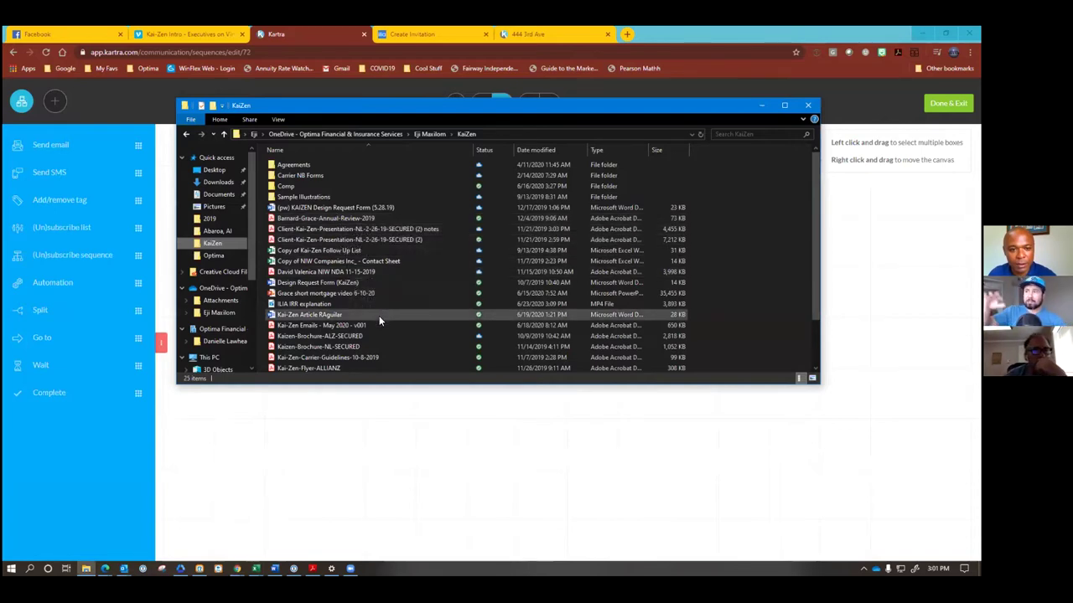
{"action": "scroll", "coordinate": [377, 303], "scroll_direction": "down", "scroll_amount": 2}
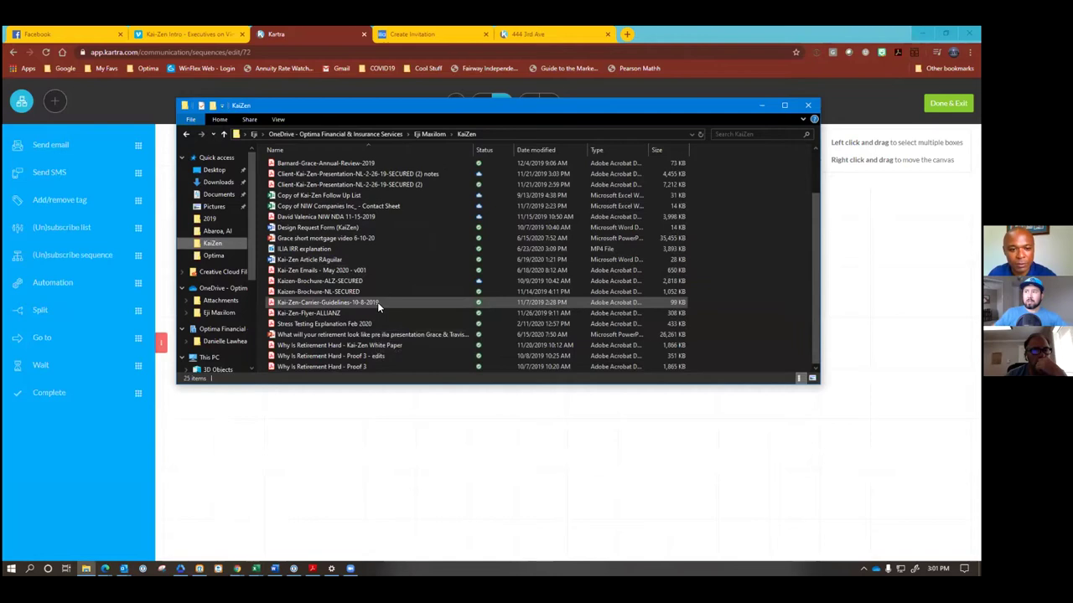
{"action": "left_click", "coordinate": [368, 345]}
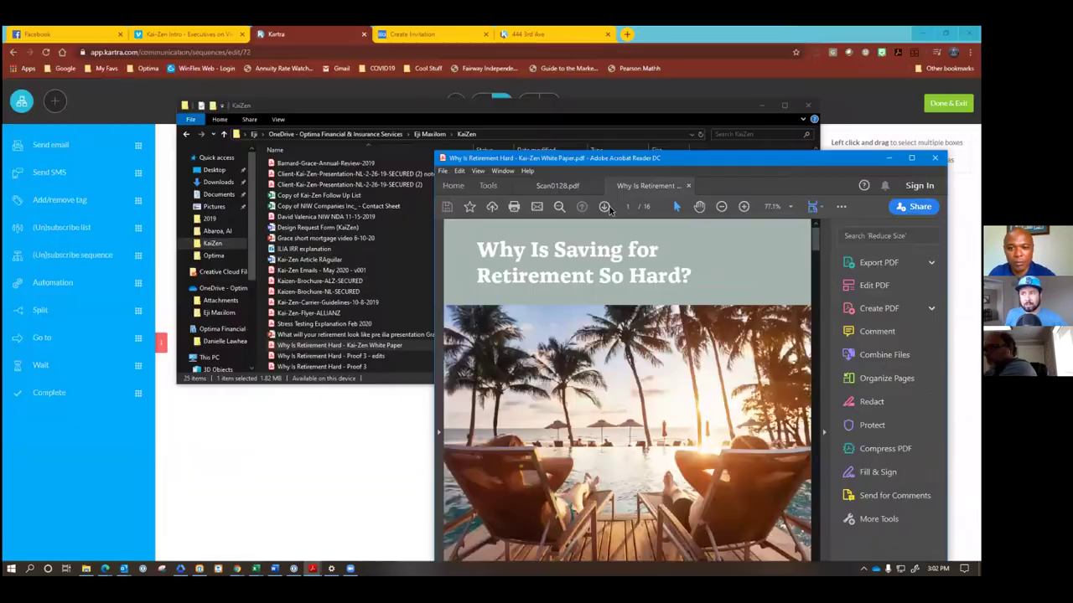
Step: Restore the Acrobat window, zoom out to the cover, then maximize and zoom back in
{"action": "key", "text": "super+Down"}
{"action": "left_click", "coordinate": [720, 206]}
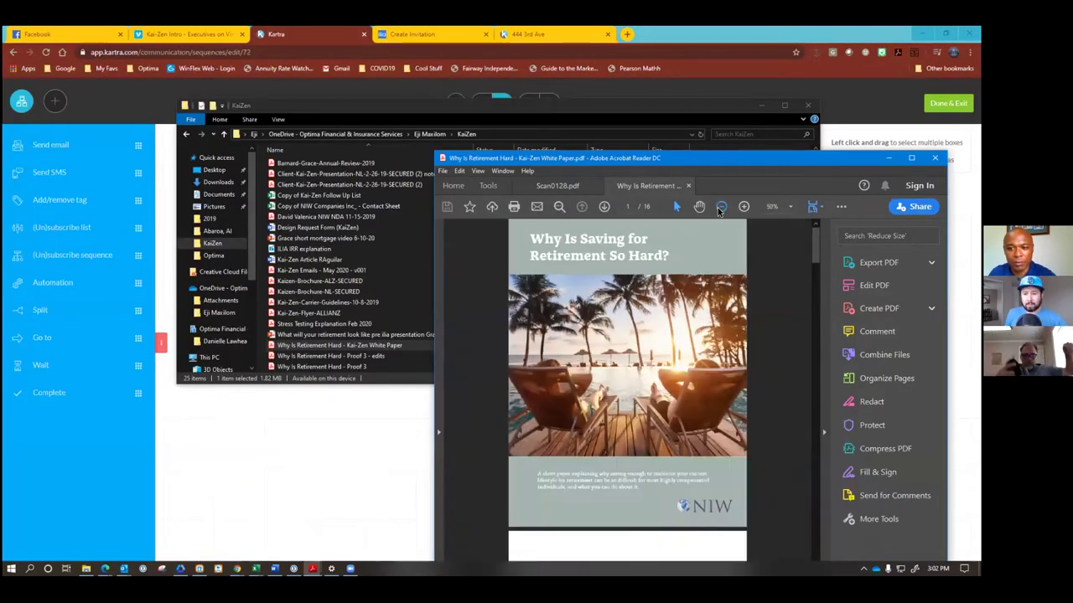
{"action": "left_click", "coordinate": [720, 207]}
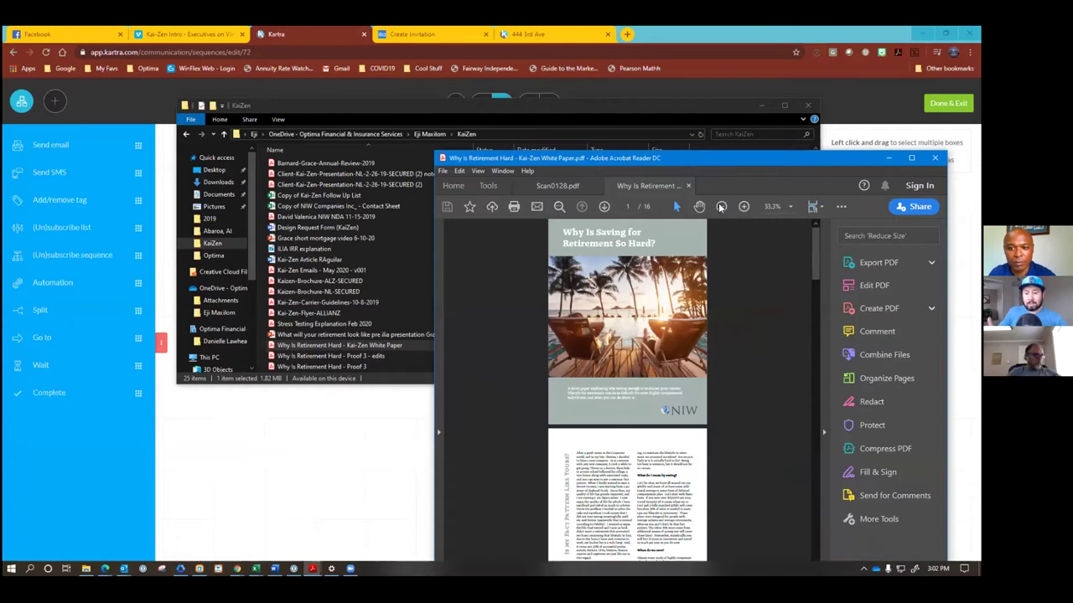
{"action": "double_click", "coordinate": [728, 157]}
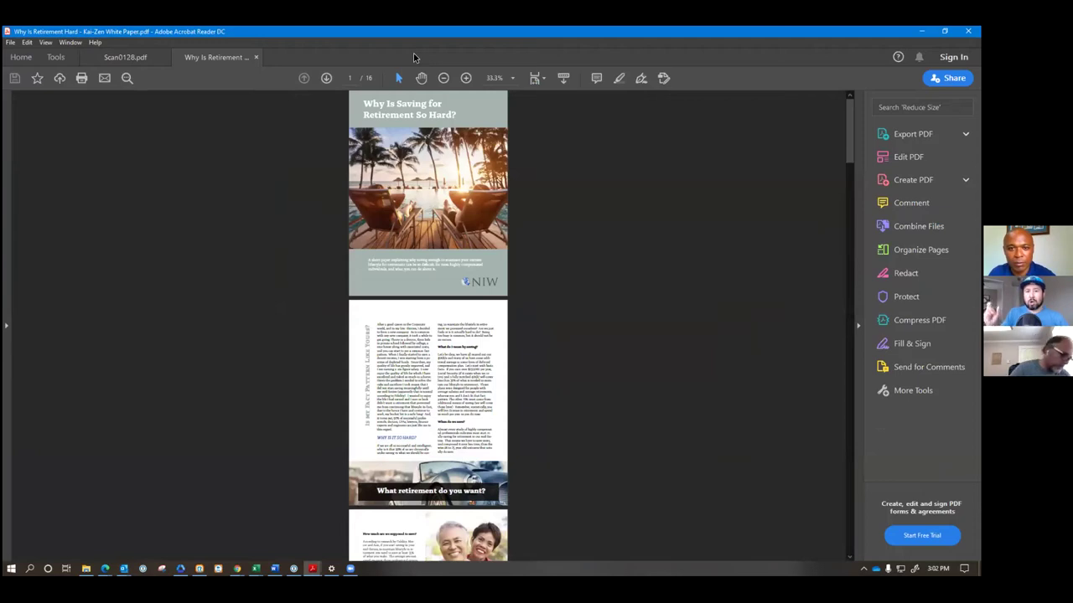
{"action": "left_click", "coordinate": [466, 78]}
{"action": "left_click", "coordinate": [466, 78]}
Step: Read down the white paper to page 4's Taxes, Illness and Lifestyle sections, enlarging slightly
{"action": "scroll", "coordinate": [537, 270], "scroll_direction": "down", "scroll_amount": 3}
{"action": "scroll", "coordinate": [537, 270], "scroll_direction": "down", "scroll_amount": 4}
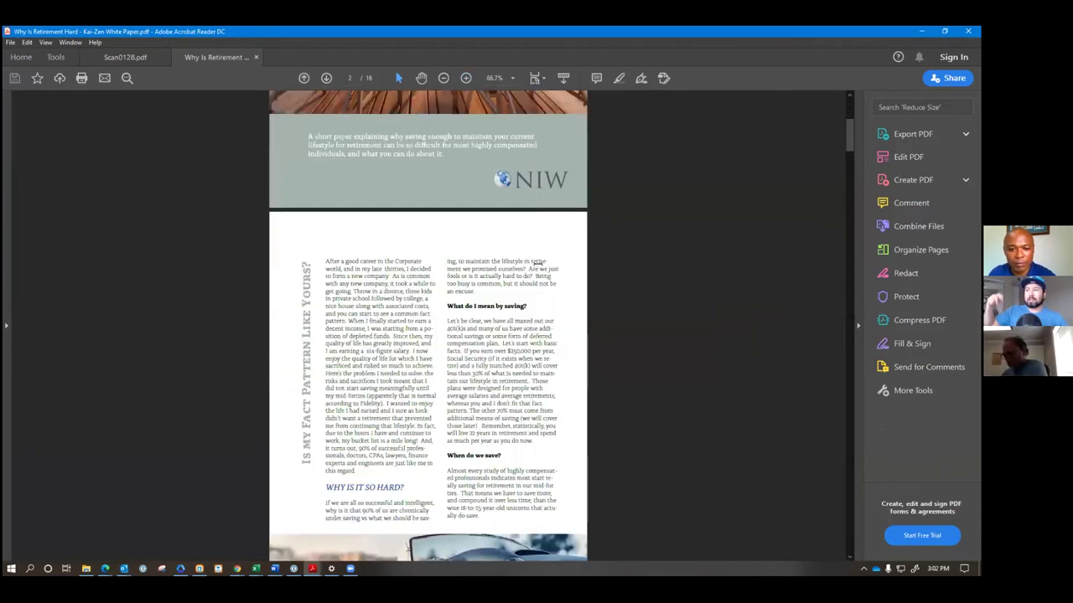
{"action": "scroll", "coordinate": [537, 262], "scroll_direction": "down", "scroll_amount": 1}
{"action": "scroll", "coordinate": [537, 263], "scroll_direction": "down", "scroll_amount": 2}
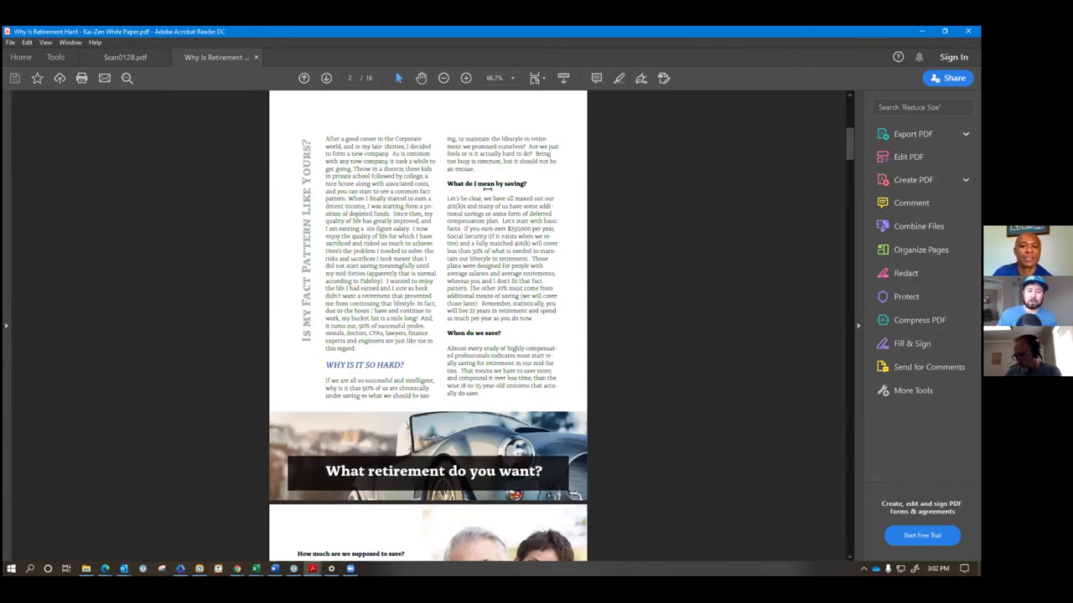
{"action": "scroll", "coordinate": [489, 235], "scroll_direction": "down", "scroll_amount": 1}
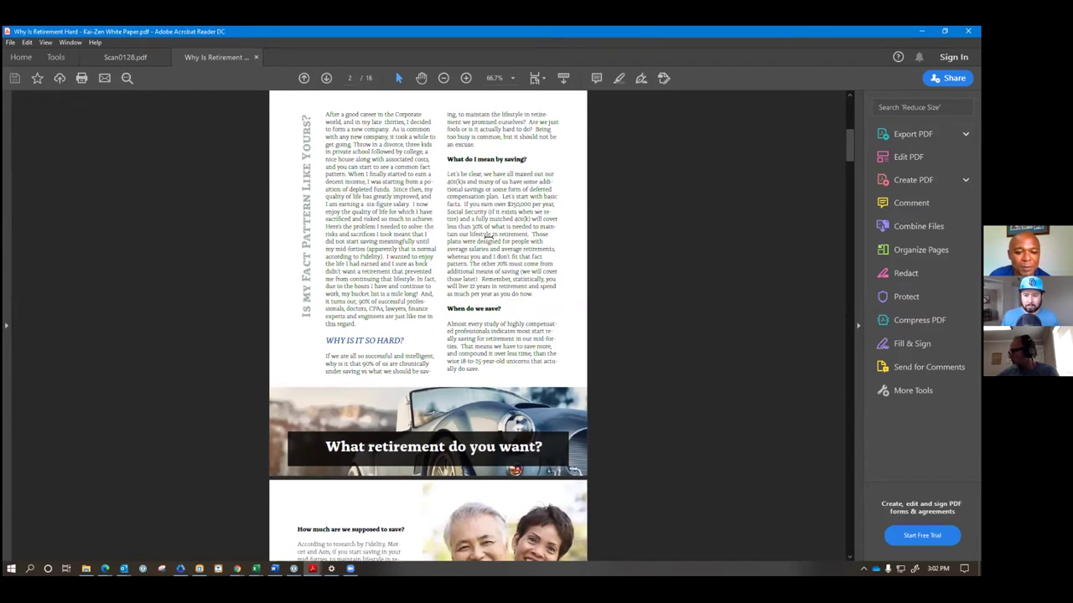
{"action": "scroll", "coordinate": [489, 235], "scroll_direction": "down", "scroll_amount": 10}
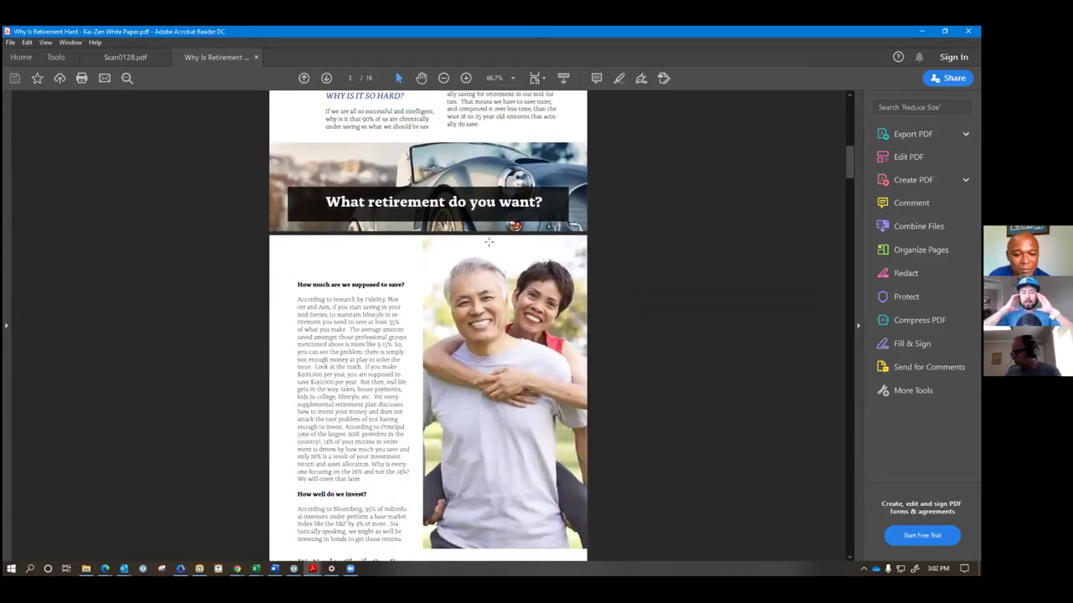
{"action": "left_click", "coordinate": [466, 78]}
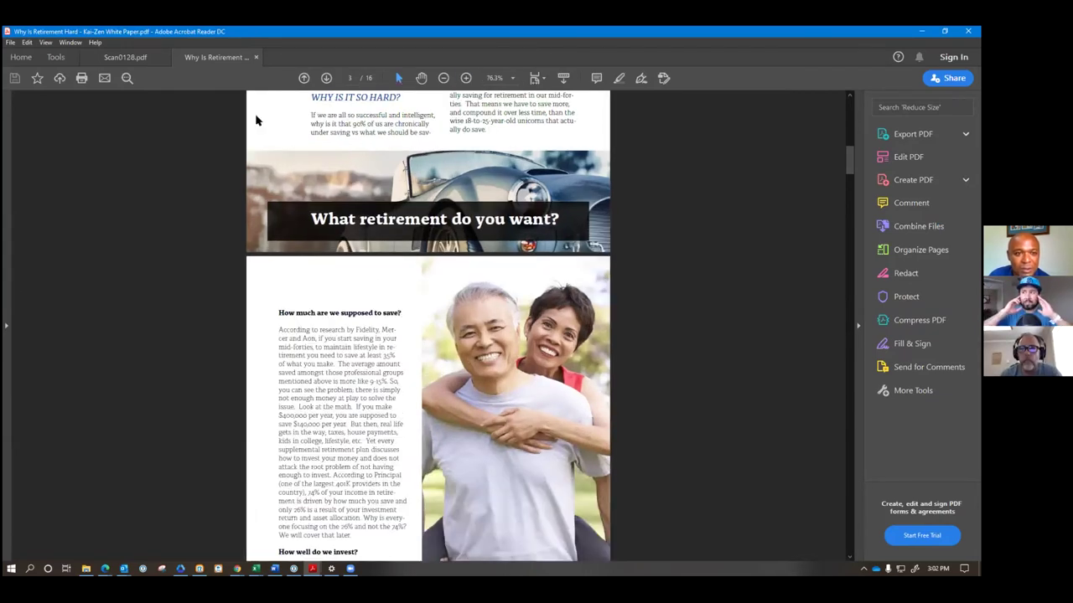
{"action": "scroll", "coordinate": [509, 298], "scroll_direction": "down", "scroll_amount": 3}
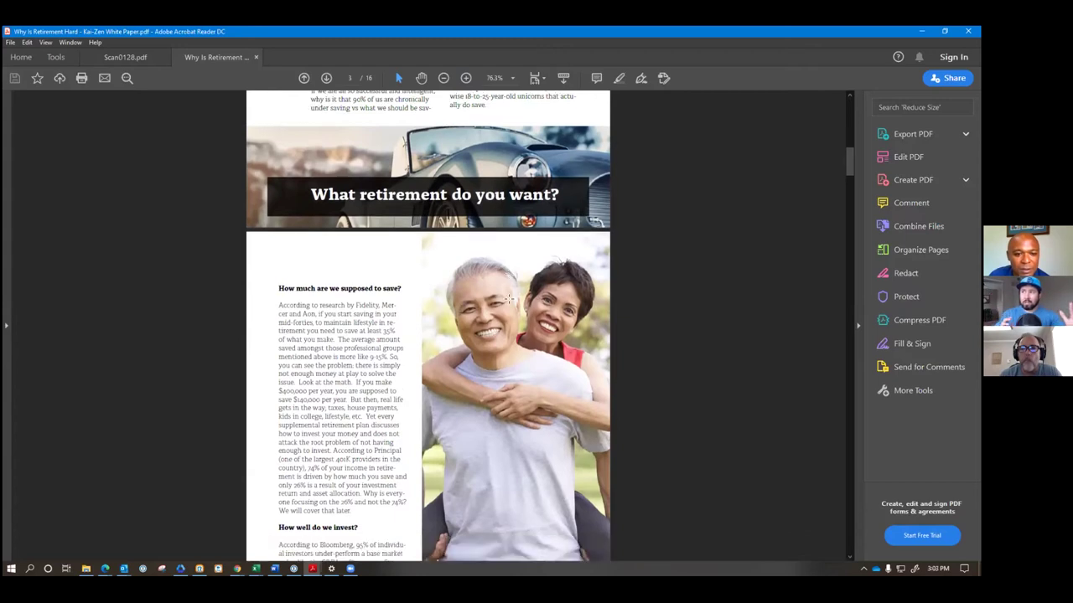
{"action": "scroll", "coordinate": [509, 299], "scroll_direction": "down", "scroll_amount": 5}
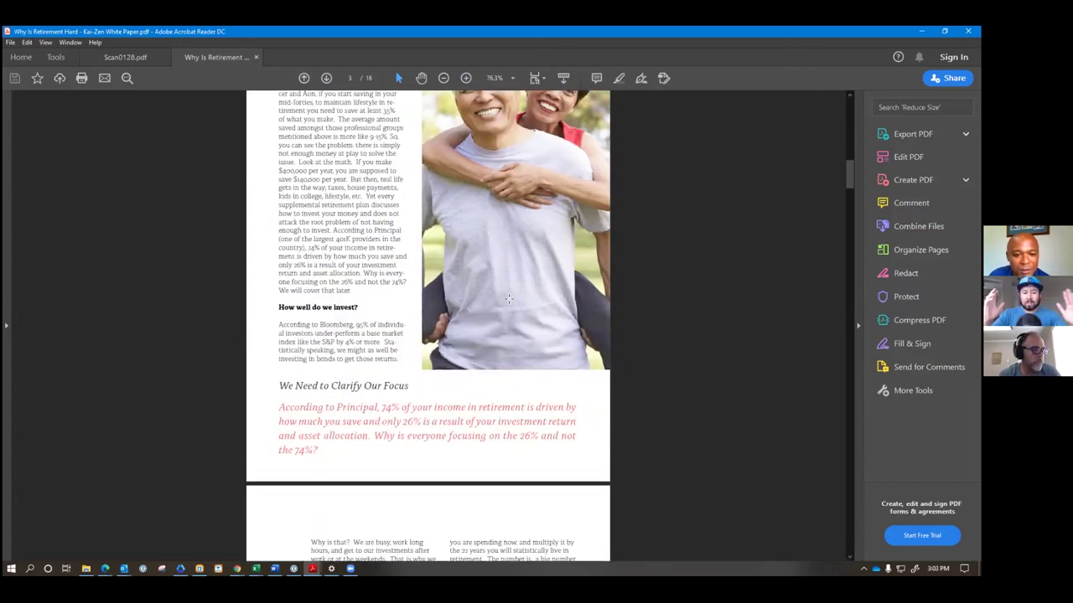
{"action": "scroll", "coordinate": [508, 299], "scroll_direction": "down", "scroll_amount": 5}
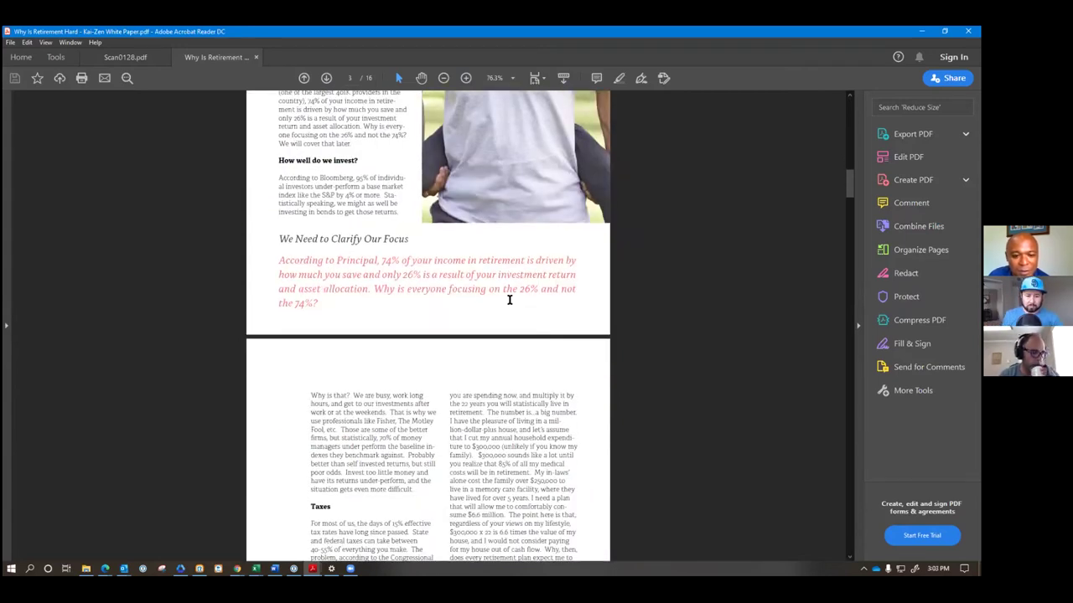
{"action": "scroll", "coordinate": [509, 299], "scroll_direction": "down", "scroll_amount": 7}
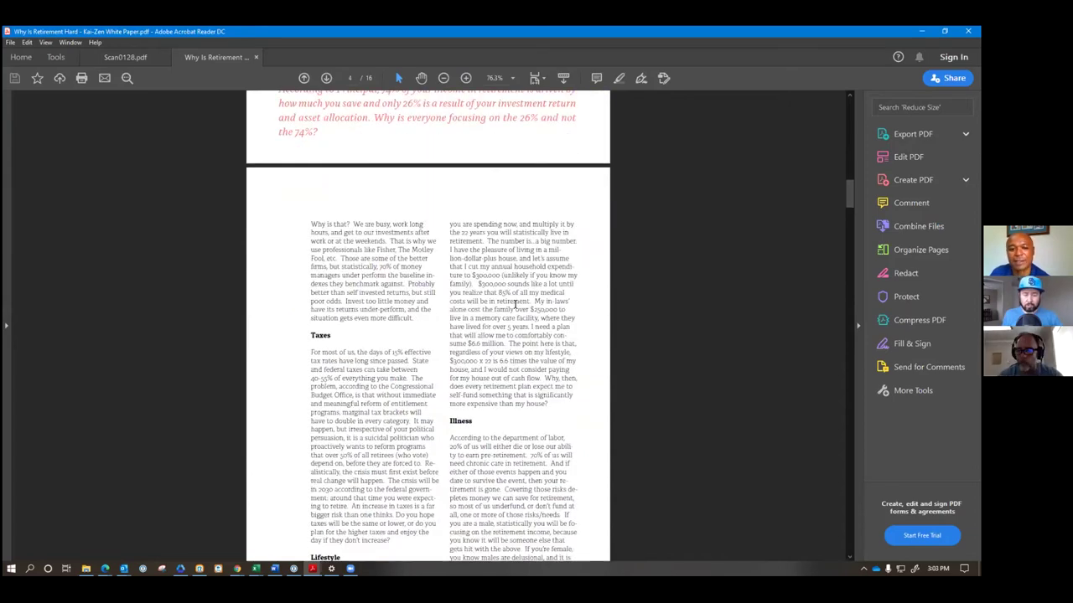
{"action": "scroll", "coordinate": [517, 306], "scroll_direction": "down", "scroll_amount": 2}
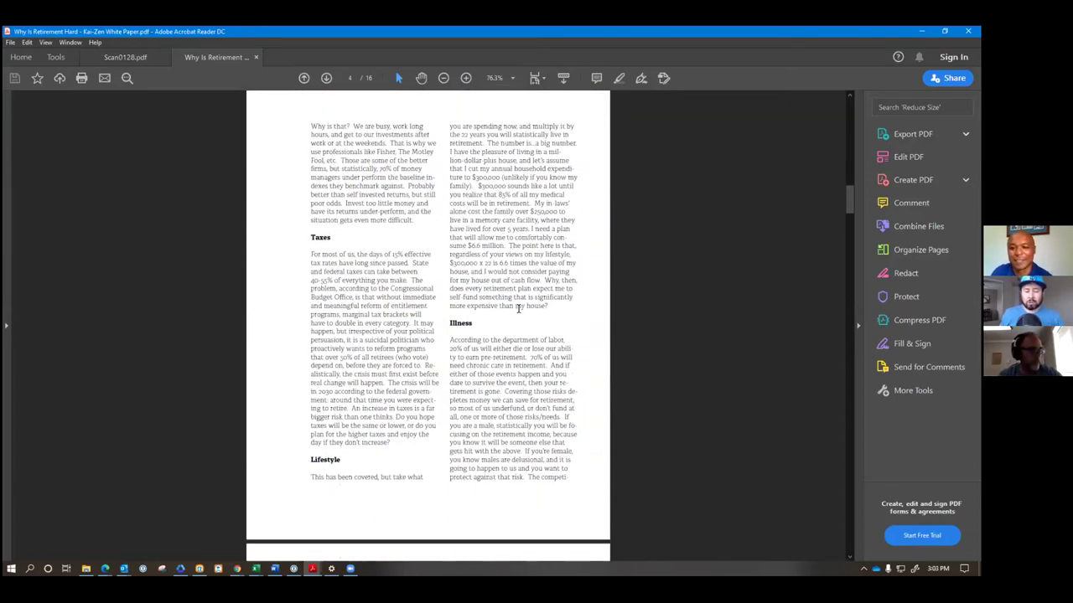